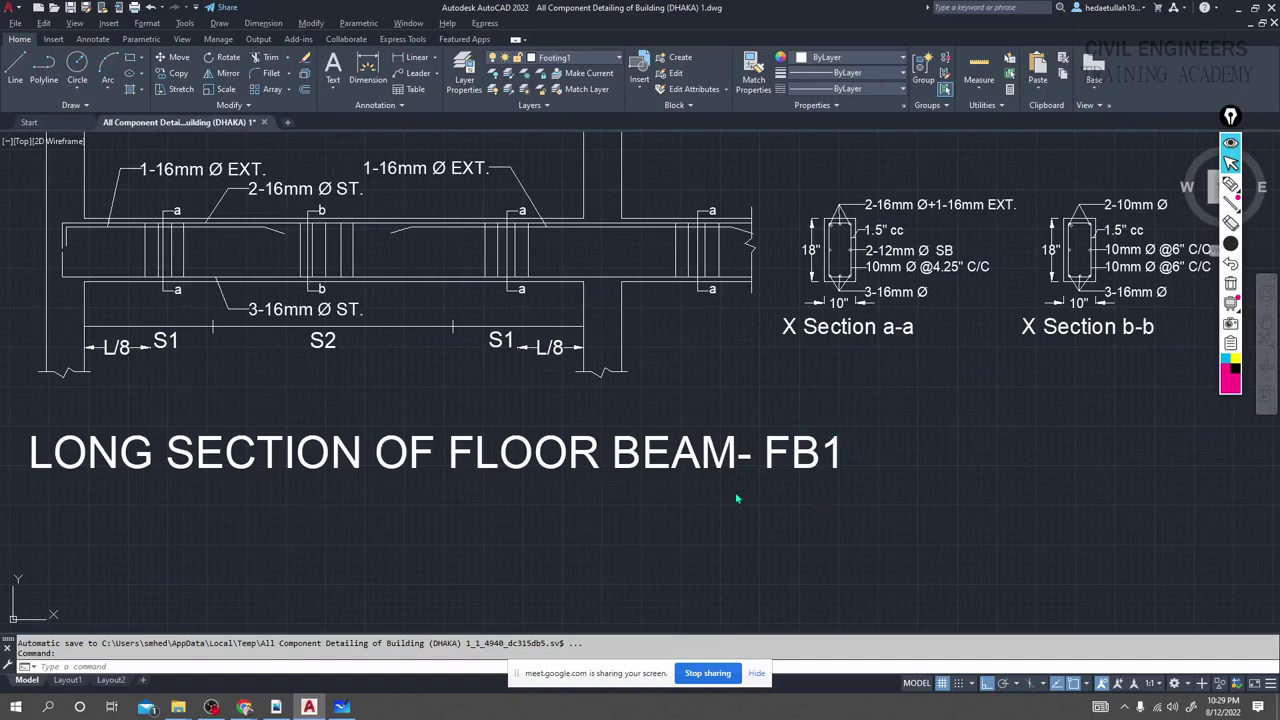
Pan the drawing down until the L/4 and L/3 markings above the FB1 beam show.
middle_drag(724, 497, 722, 562)
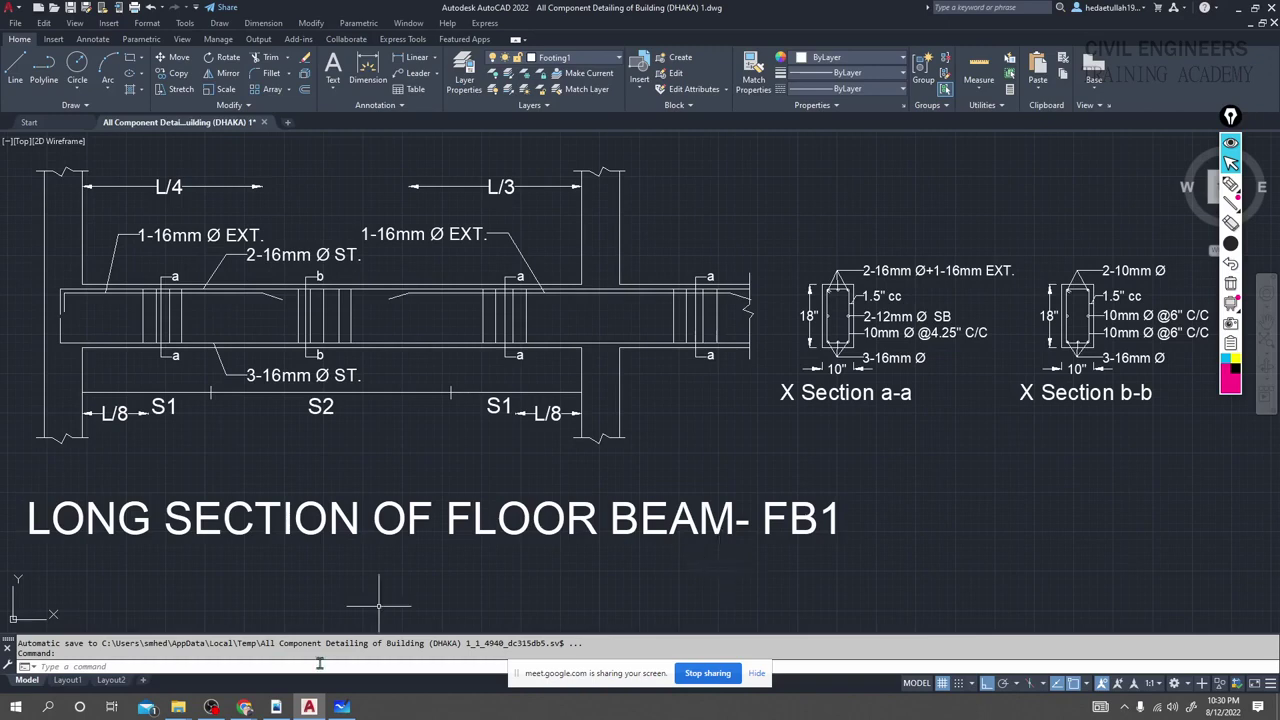
scroll(238, 270, up, 5)
scroll(241, 349, up, 2)
mouse_move(241, 349)
middle_down()
mouse_move(321, 384)
mouse_move(600, 334)
middle_up()
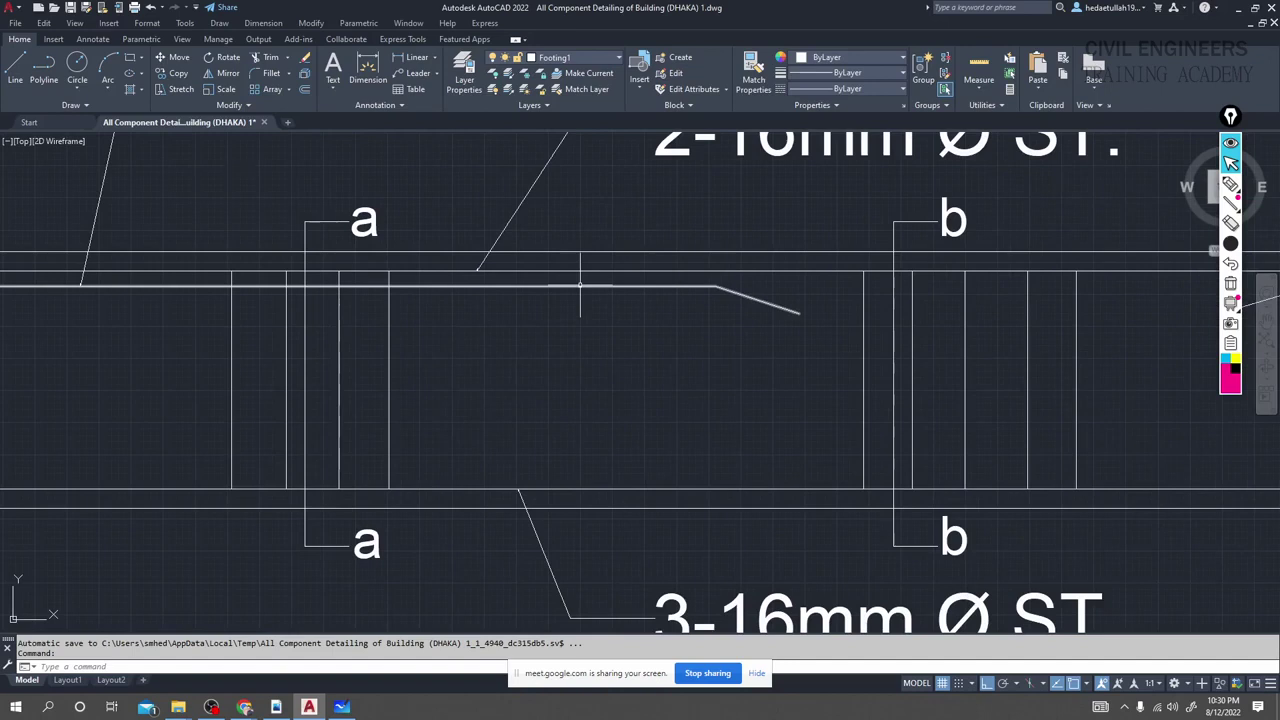
scroll(580, 286, down, 2)
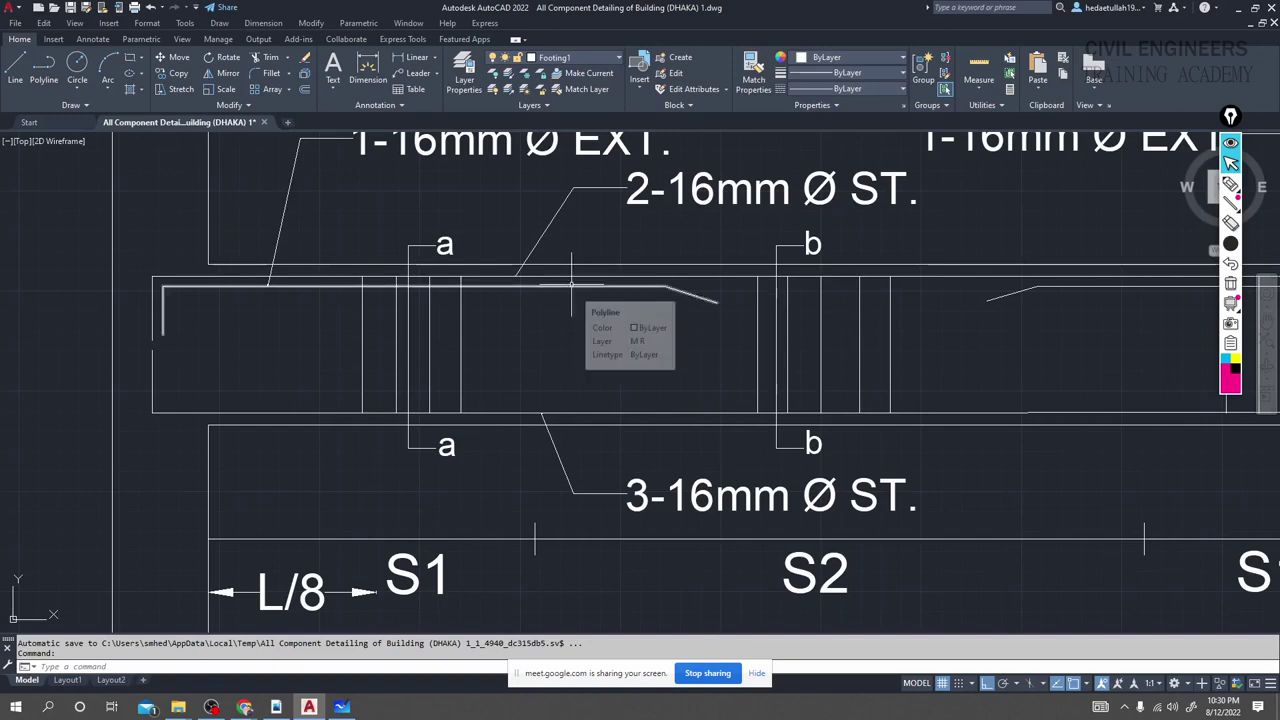
scroll(572, 286, down, 4)
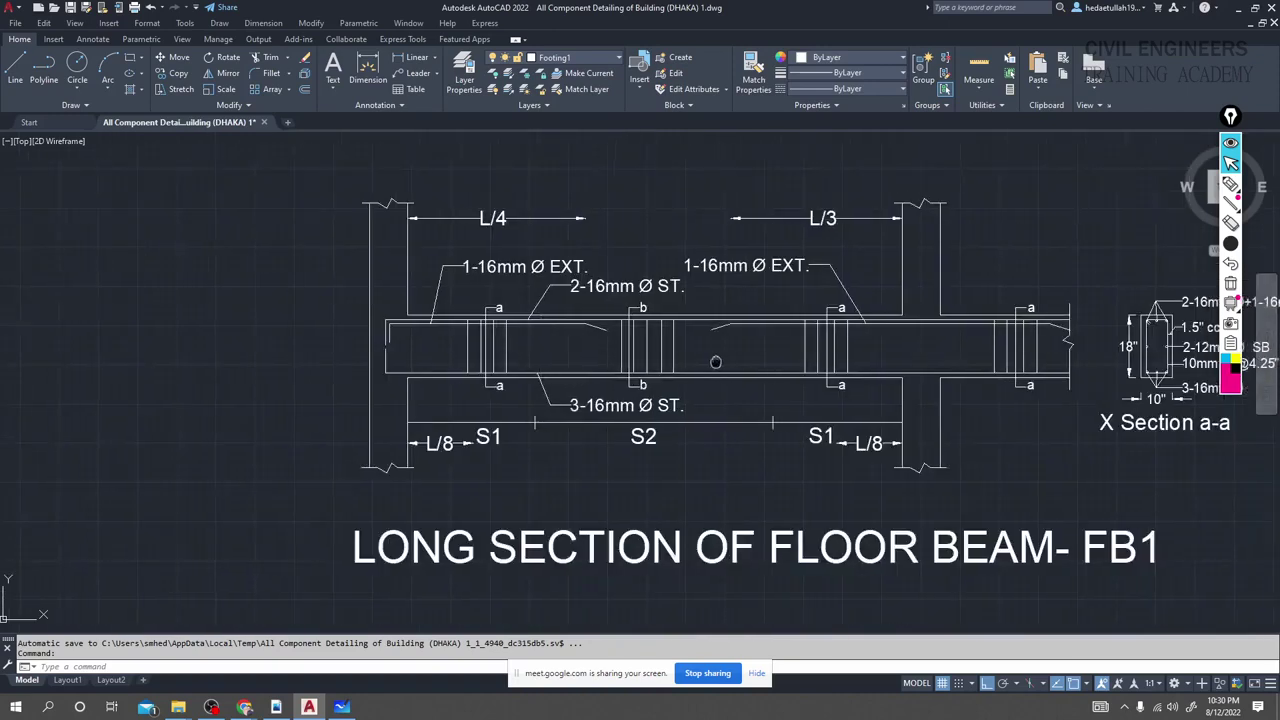
middle_drag(715, 362, 467, 357)
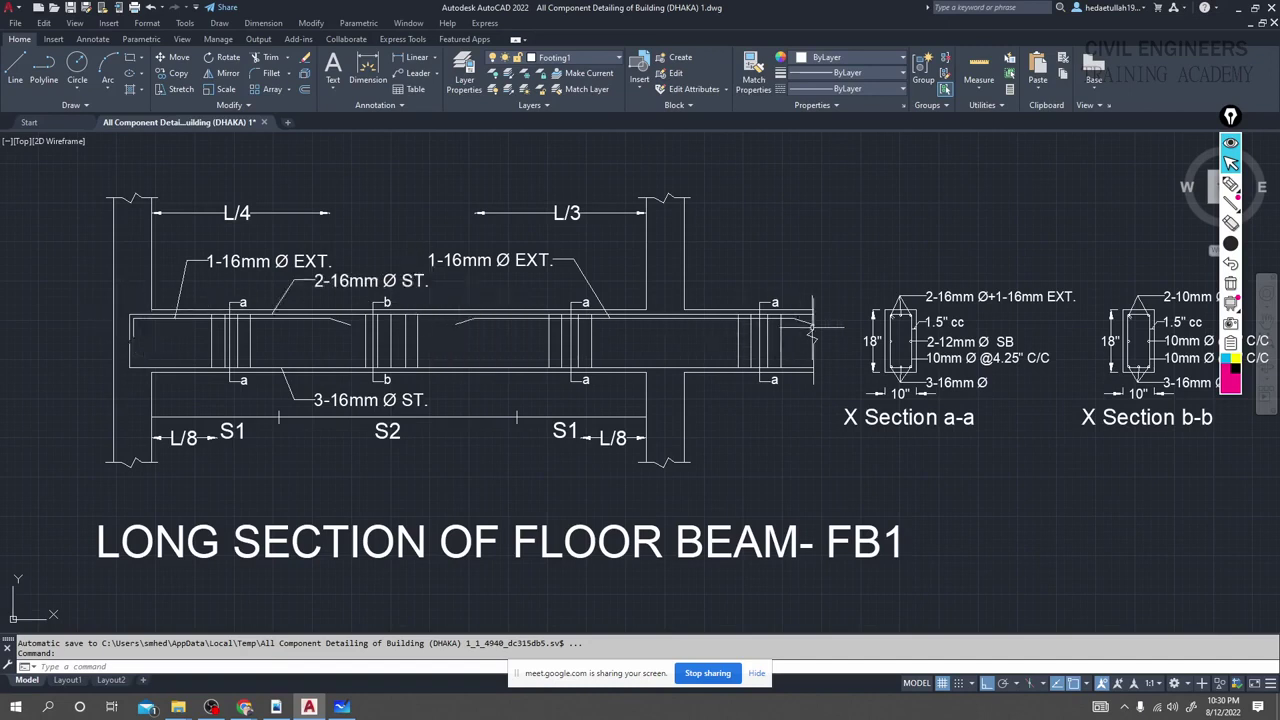
middle_drag(826, 326, 814, 326)
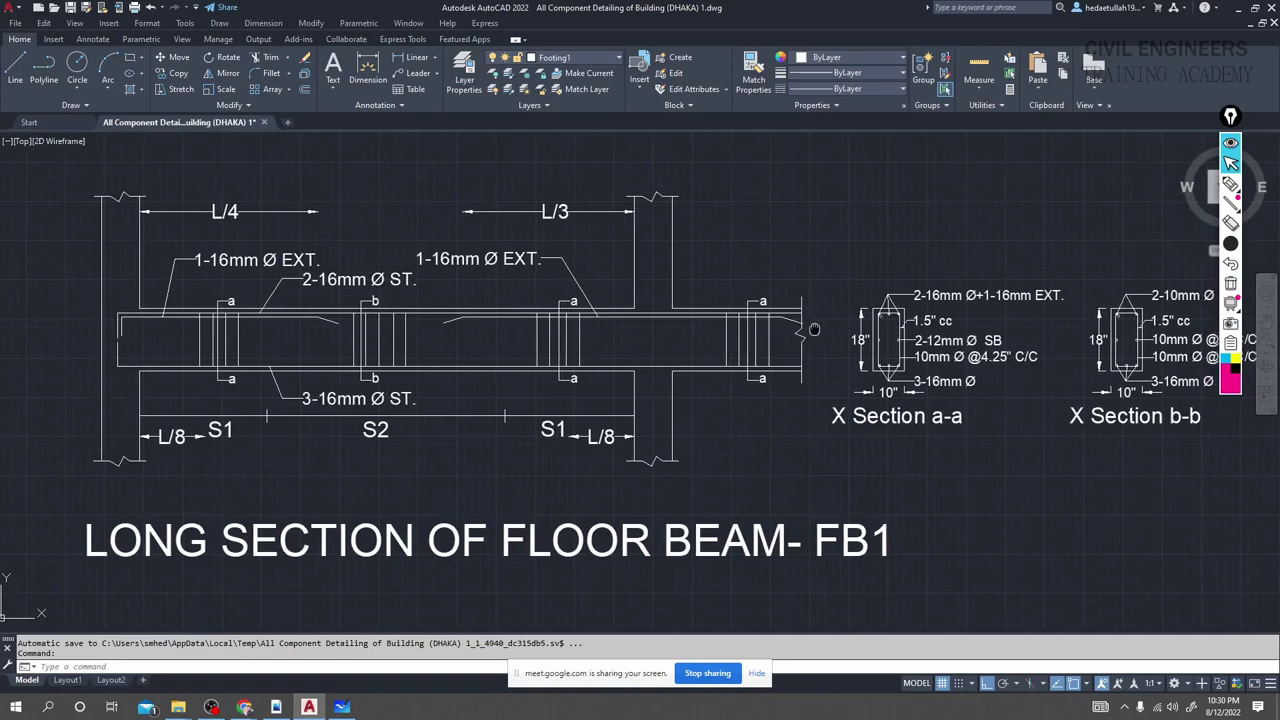
scroll(345, 285, up, 2)
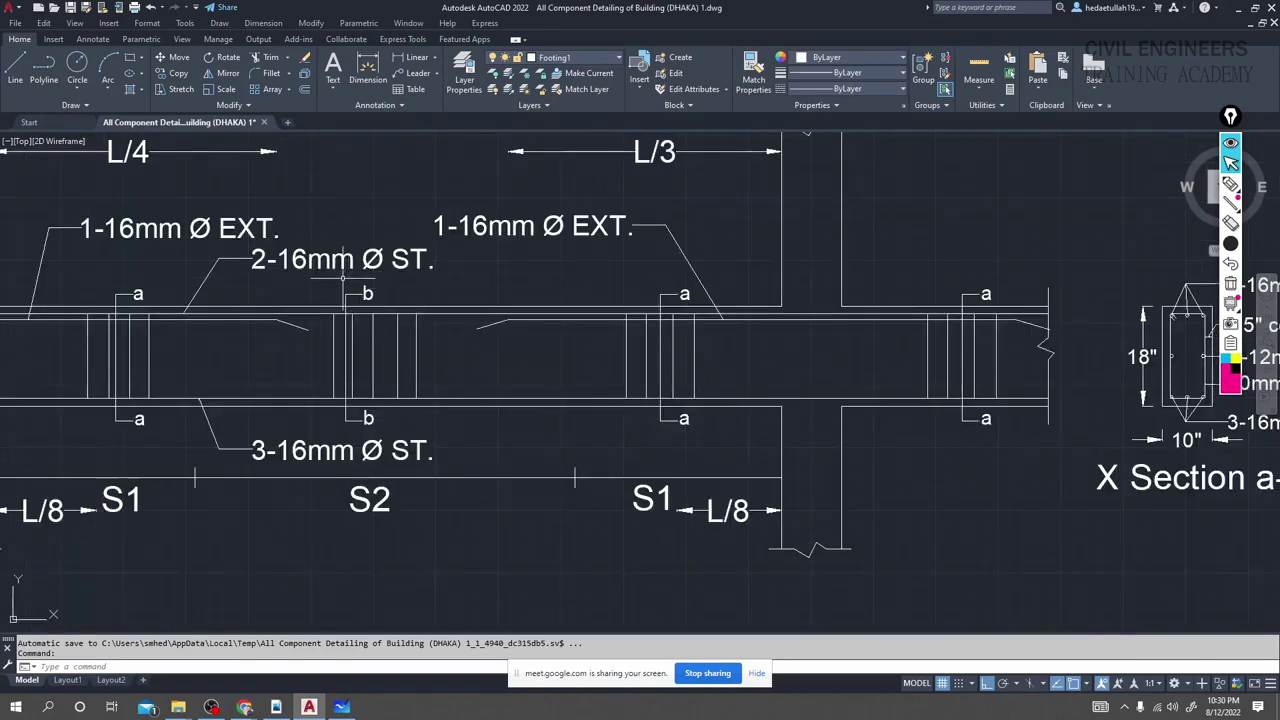
scroll(345, 285, down, 2)
middle_drag(343, 283, 348, 283)
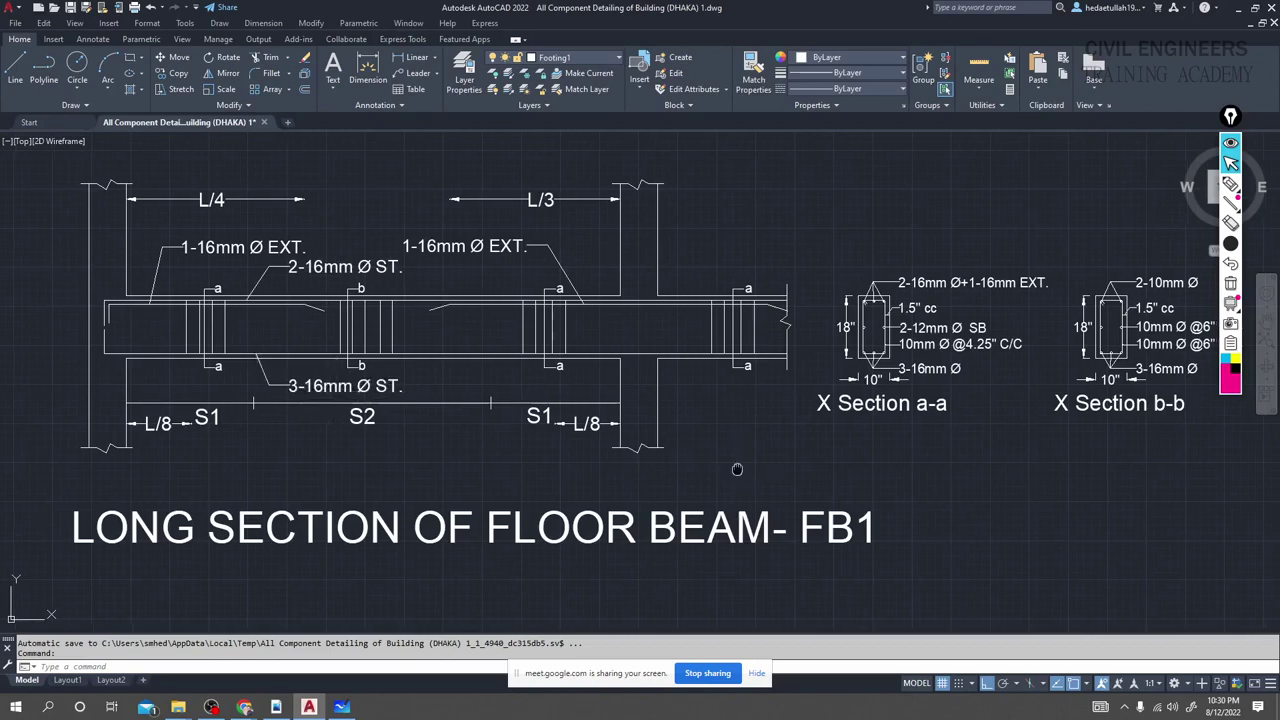
middle_drag(742, 466, 681, 464)
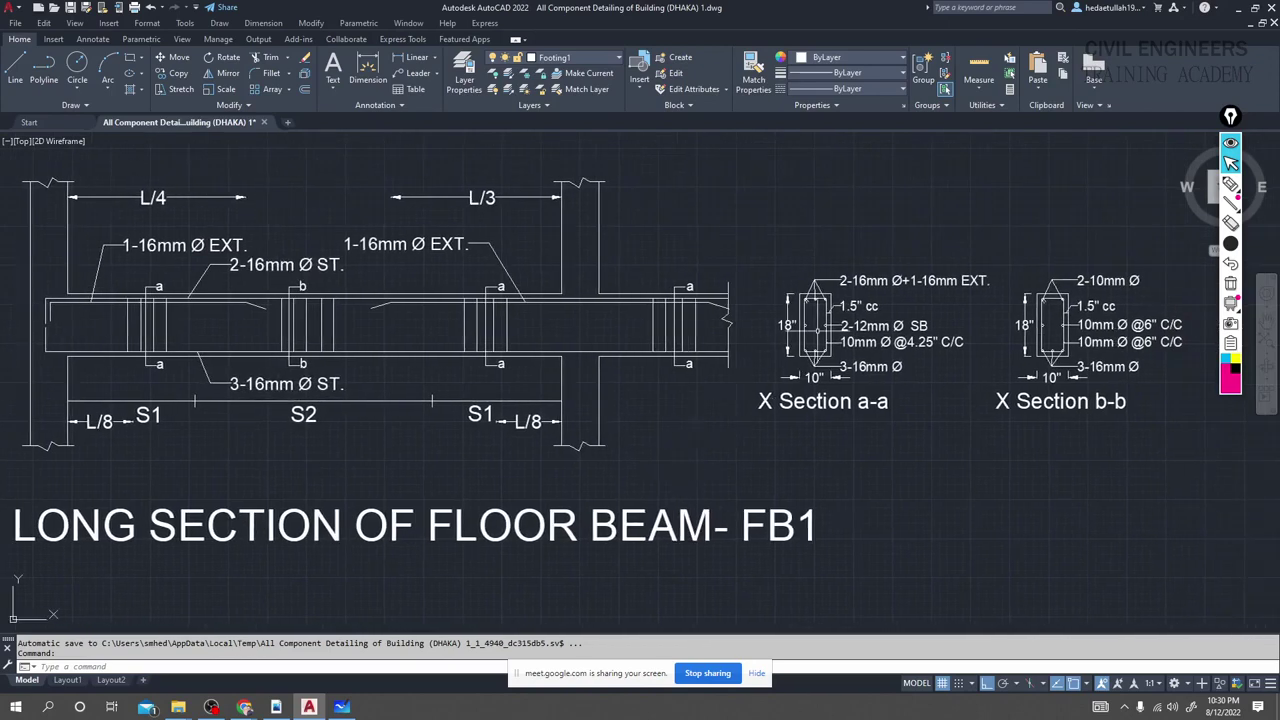
scroll(905, 299, up, 5)
scroll(905, 299, down, 3)
mouse_move(907, 301)
middle_down()
mouse_move(831, 330)
mouse_move(637, 346)
middle_up()
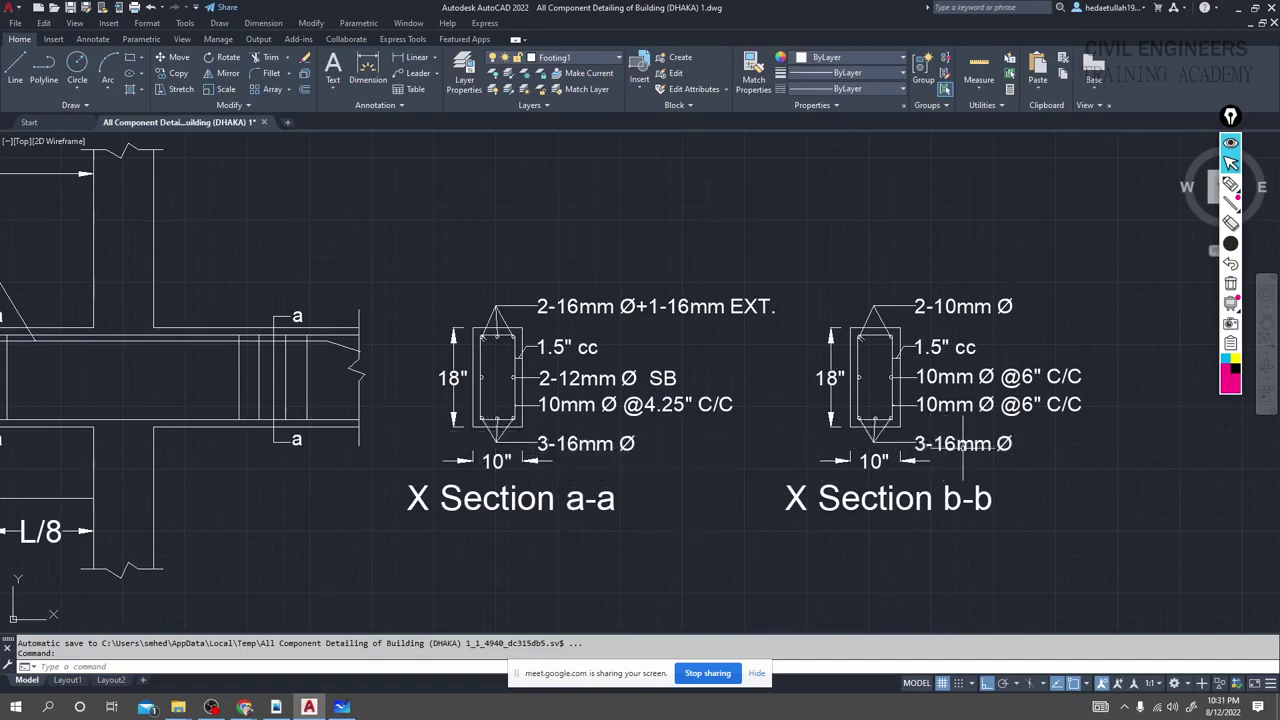
scroll(962, 445, down, 5)
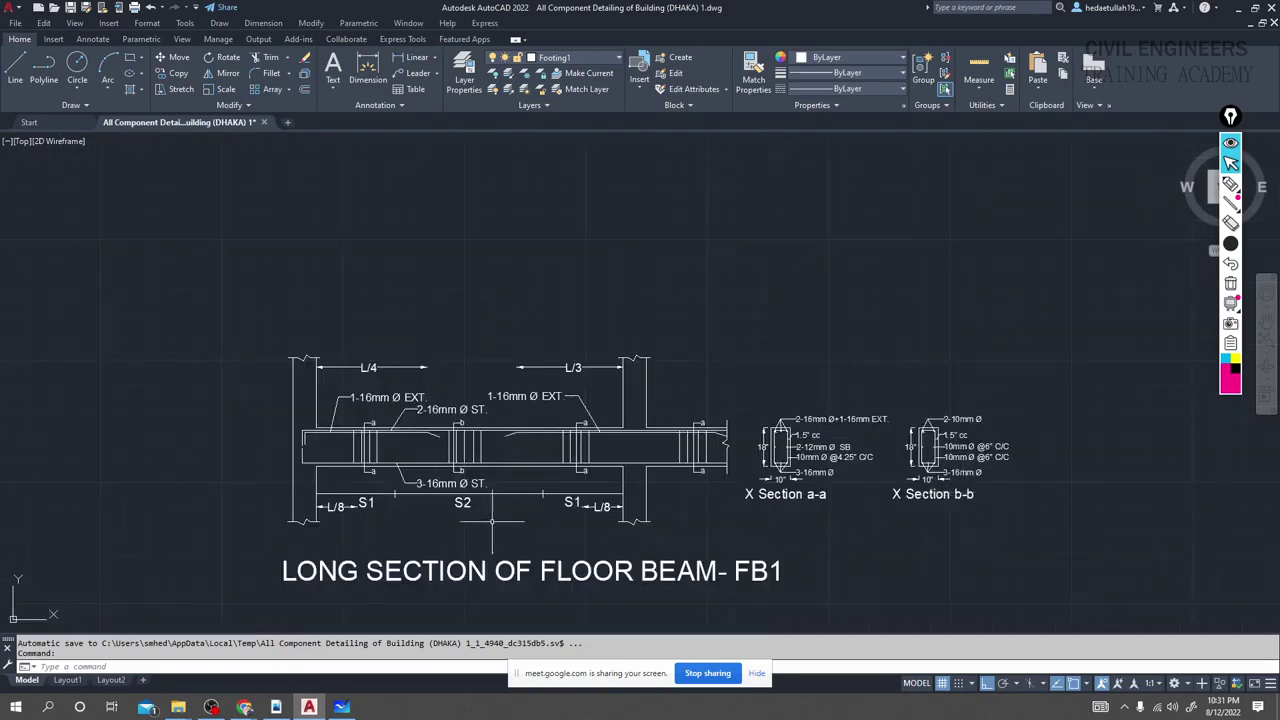
scroll(492, 520, up, 3)
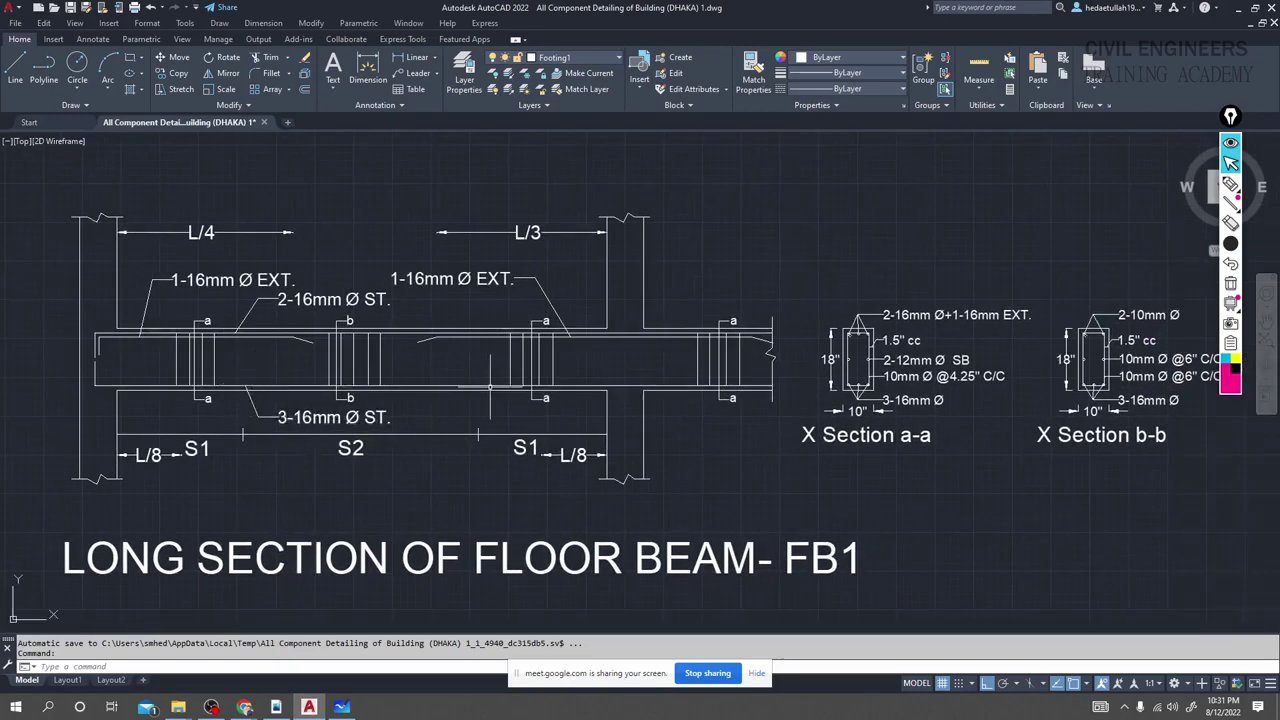
mouse_move(490, 386)
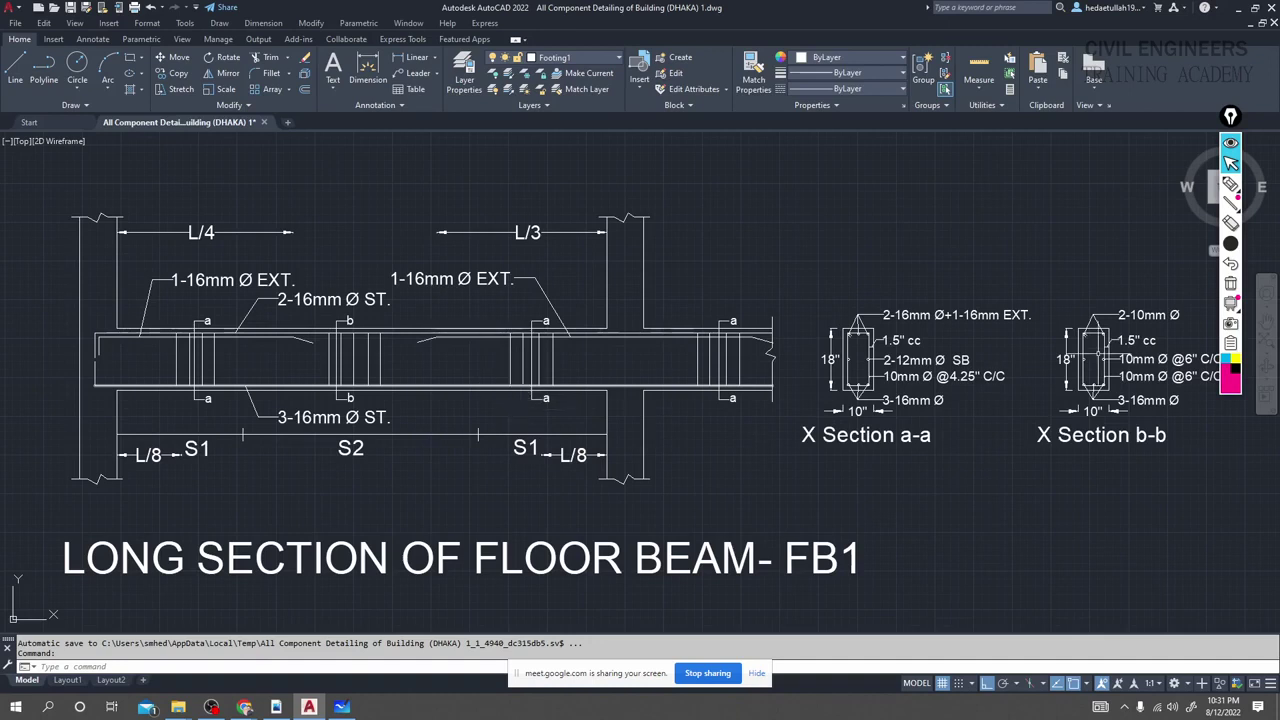
Turn on the screen pen, scribble near S1, clear it, and leave a small magenta mark on the beam.
click(1230, 183)
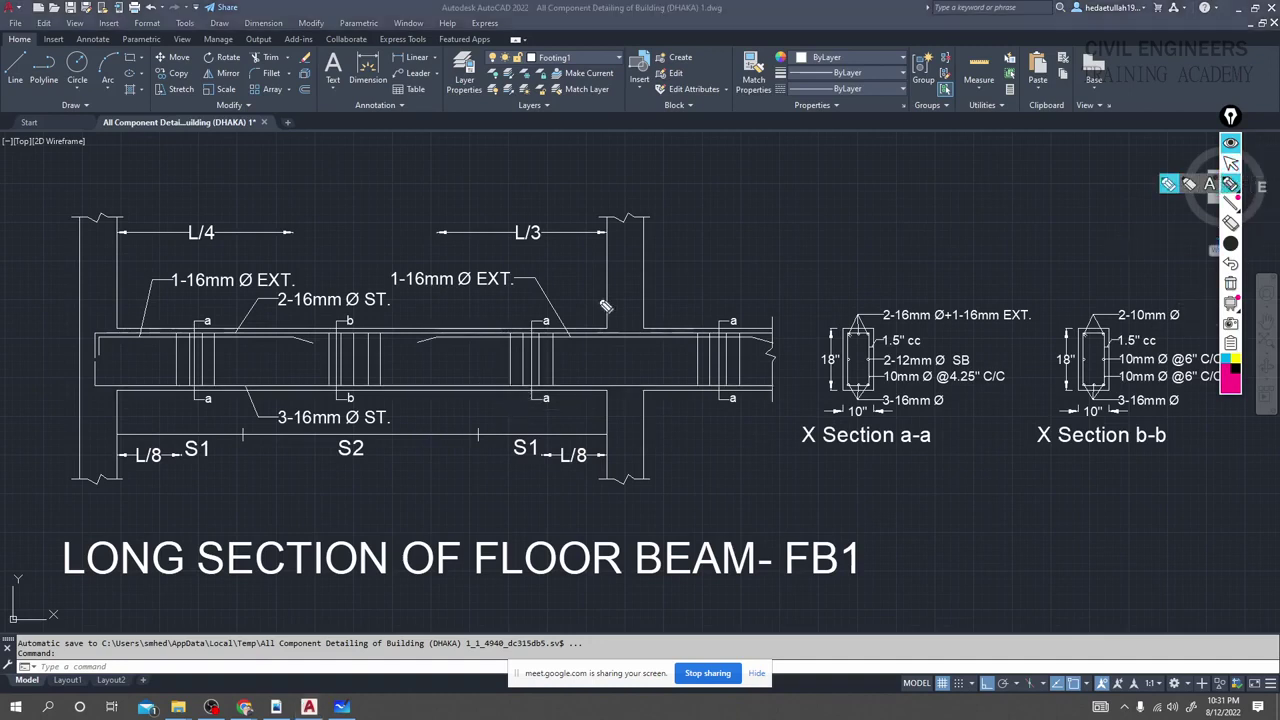
drag(257, 395, 262, 382)
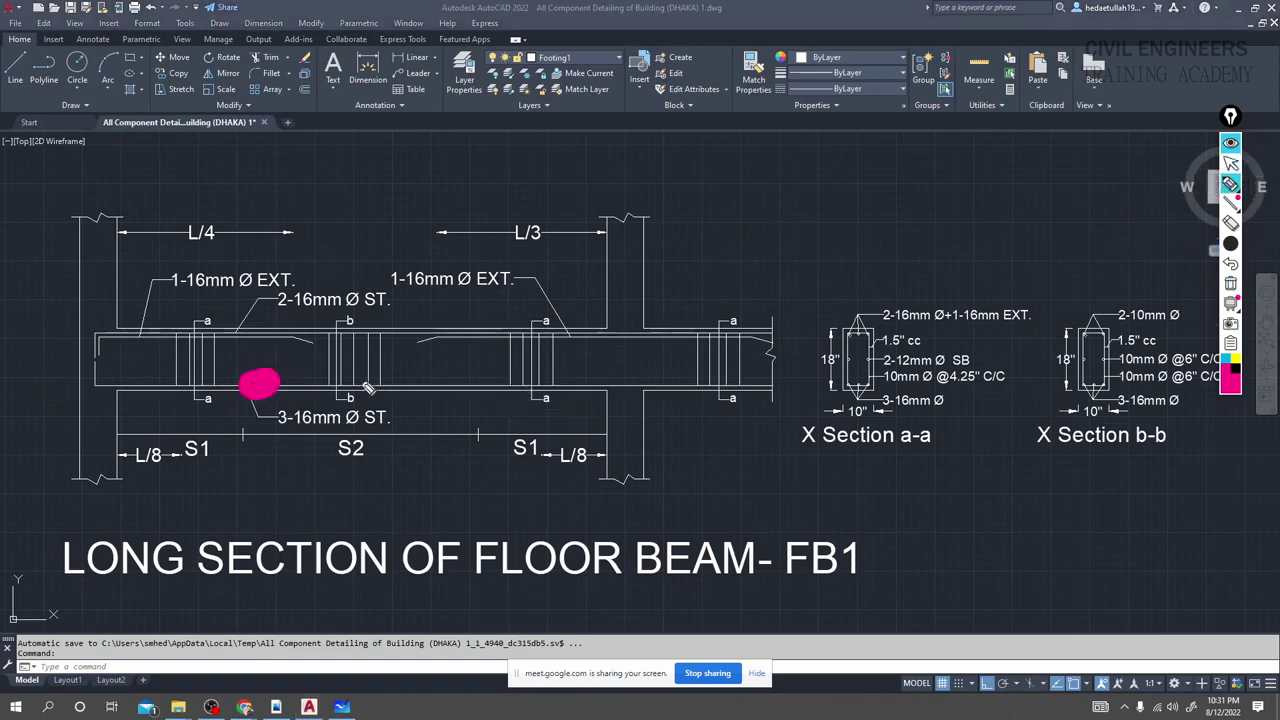
mouse_move(1231, 246)
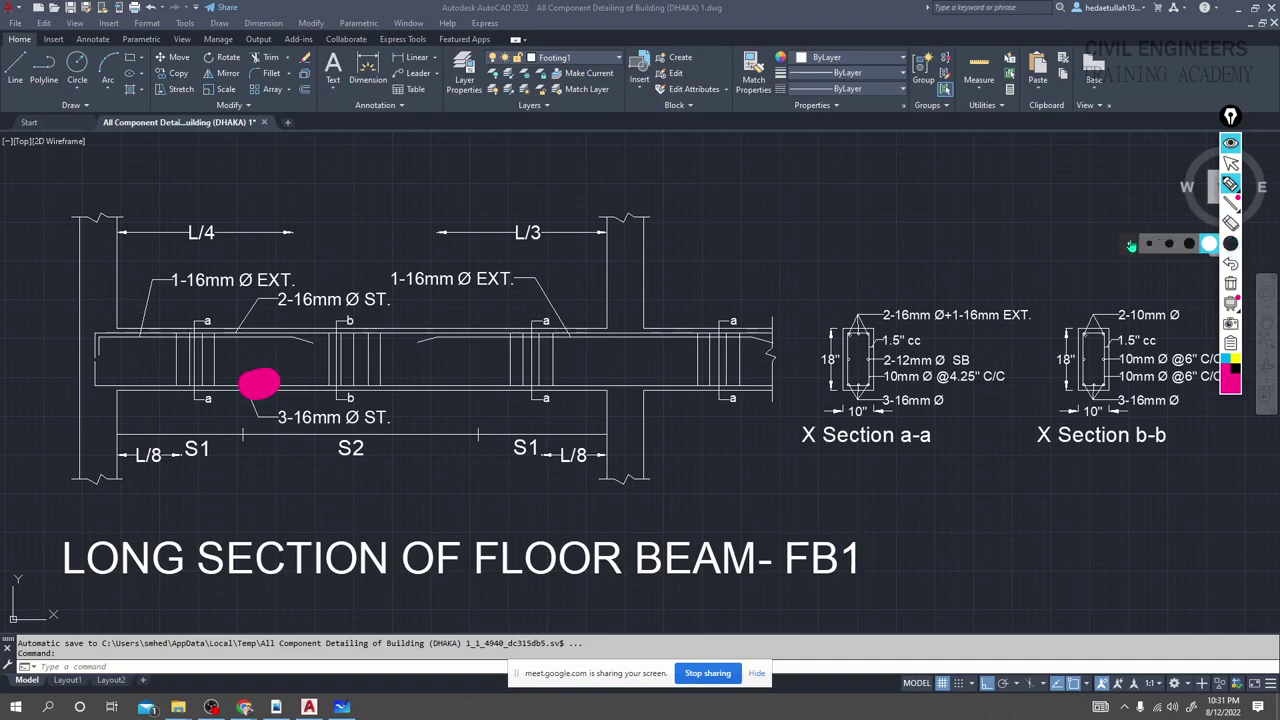
click(1231, 284)
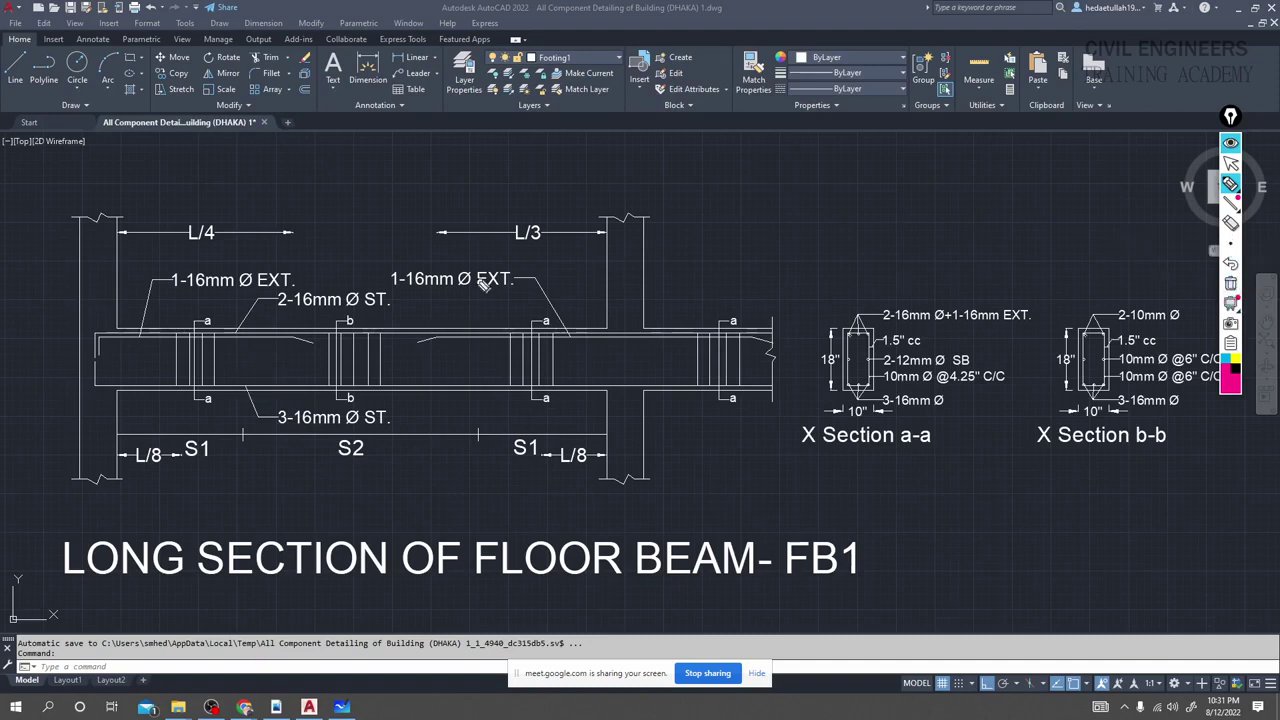
click(311, 385)
Return to the arrow pointer and zoom out to the floor plans on the sheet's left side.
click(1230, 163)
scroll(643, 318, down, 4)
scroll(643, 318, down, 4)
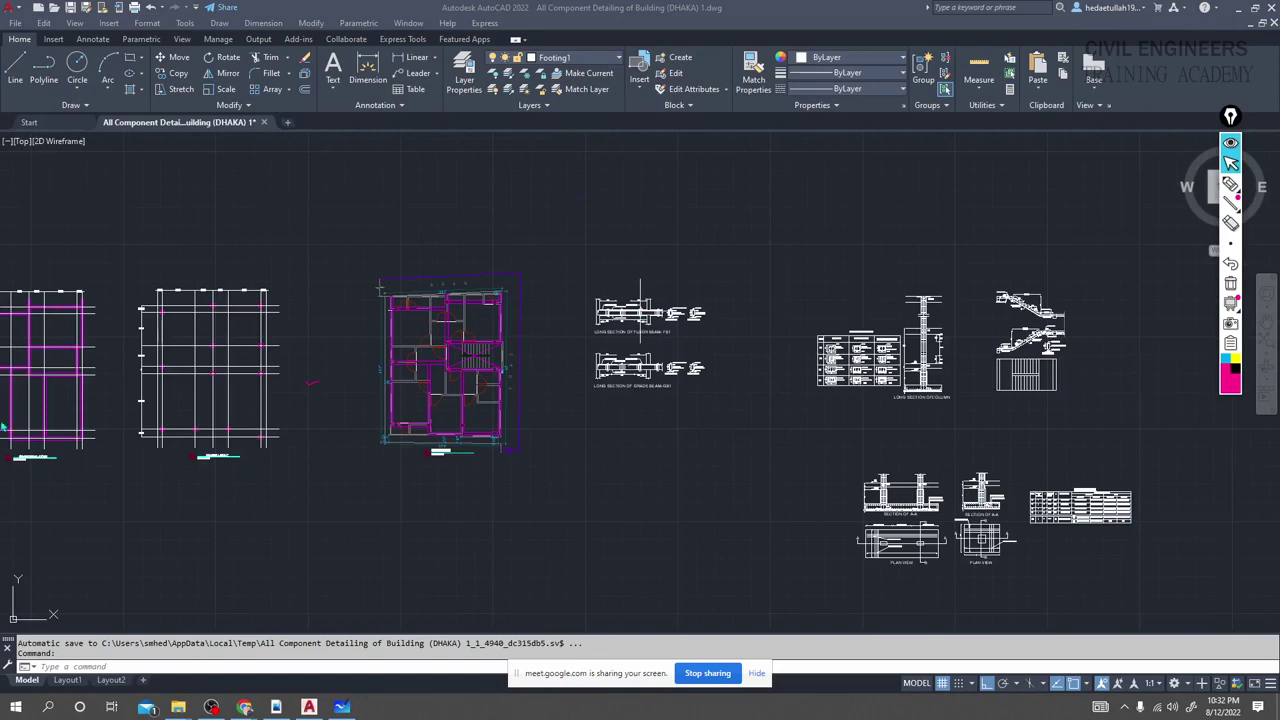
middle_drag(2, 424, 286, 455)
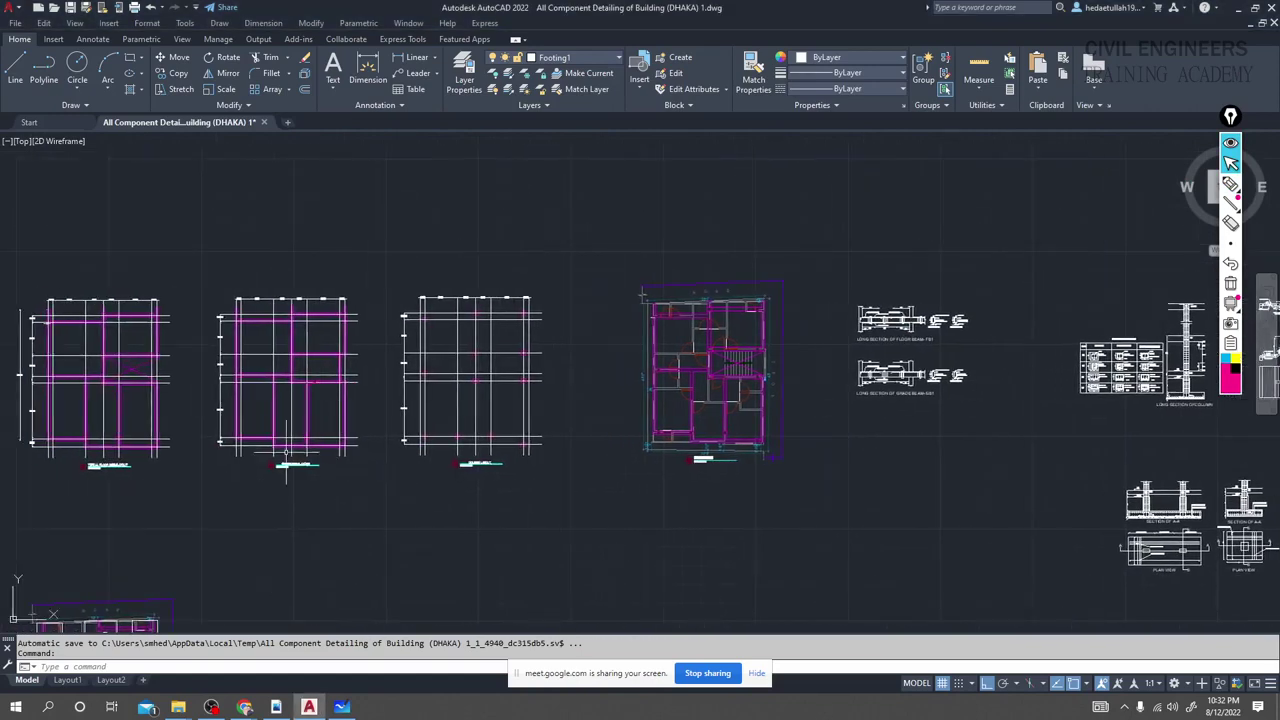
scroll(286, 460, up, 10)
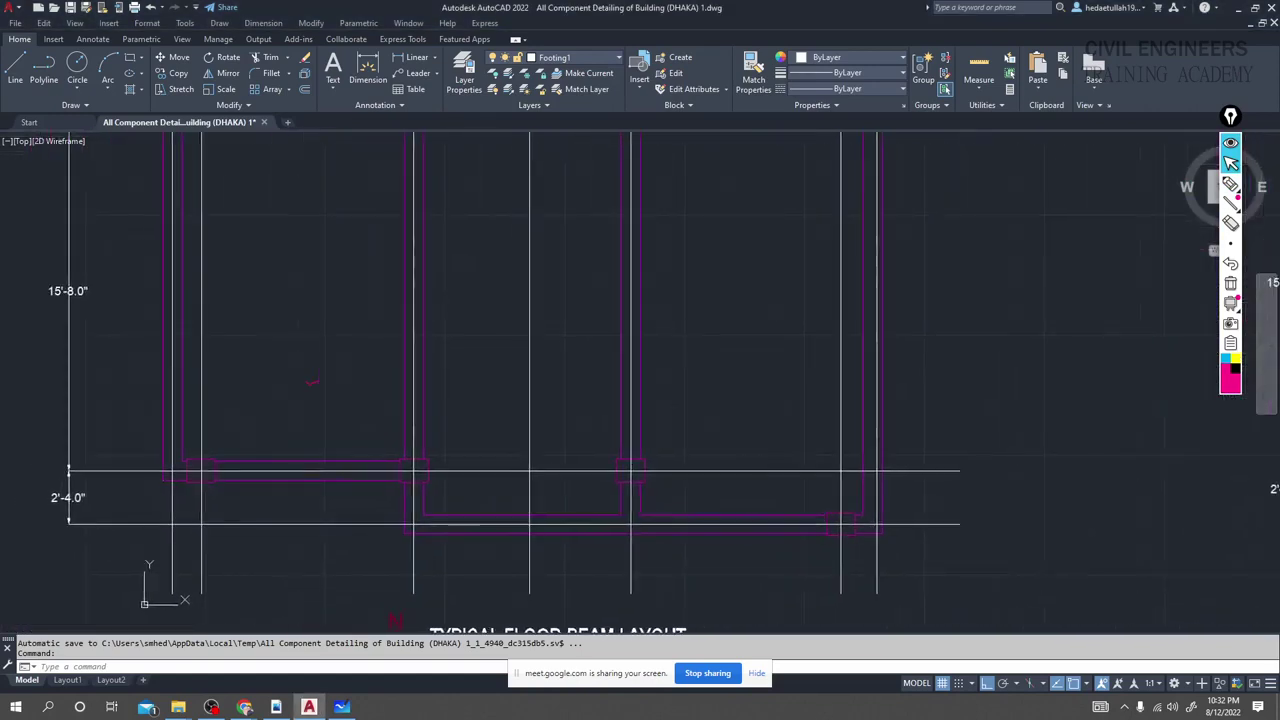
scroll(207, 475, up, 5)
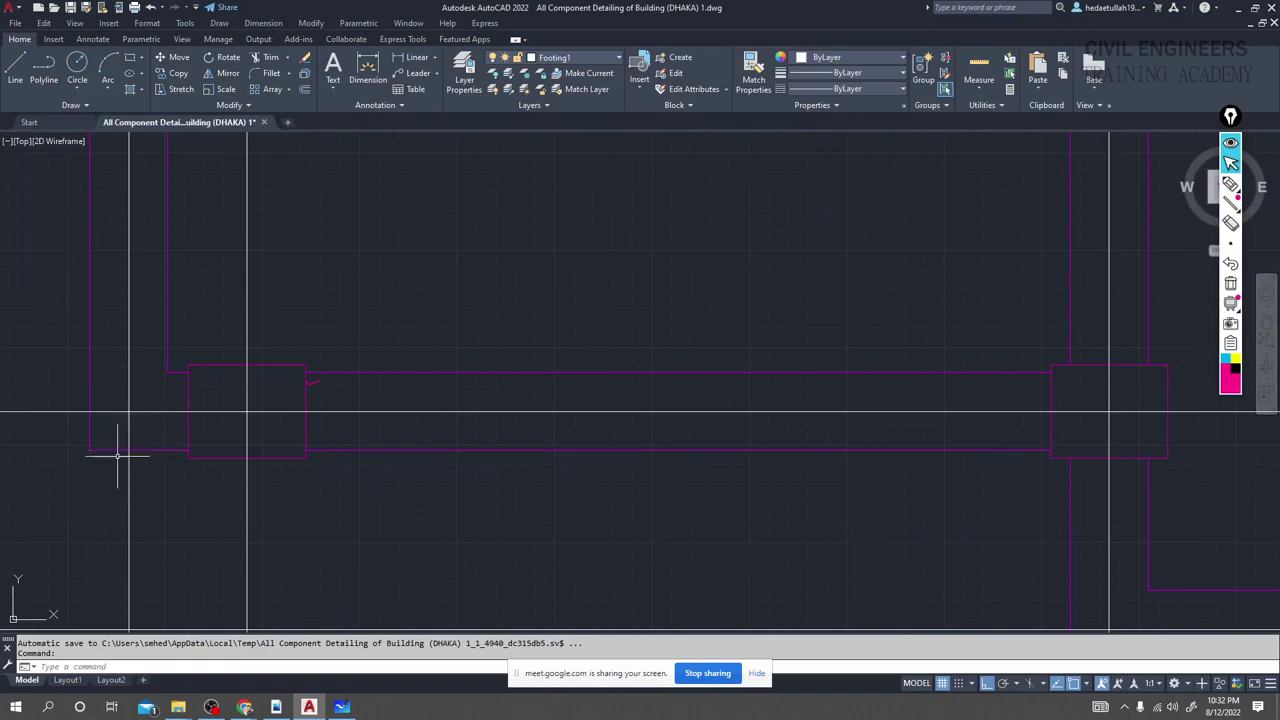
Zoom in on the beam spanning between two column boxes on the floor beam layout.
middle_drag(114, 451, 527, 518)
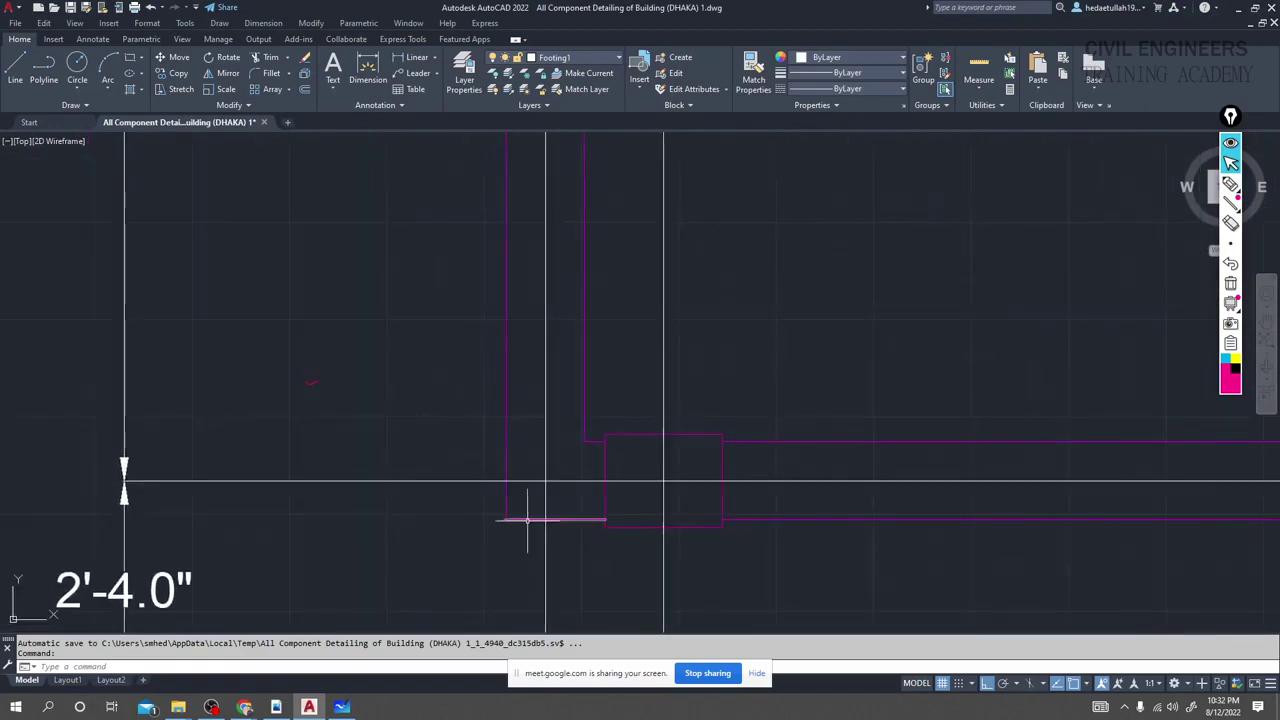
mouse_move(515, 519)
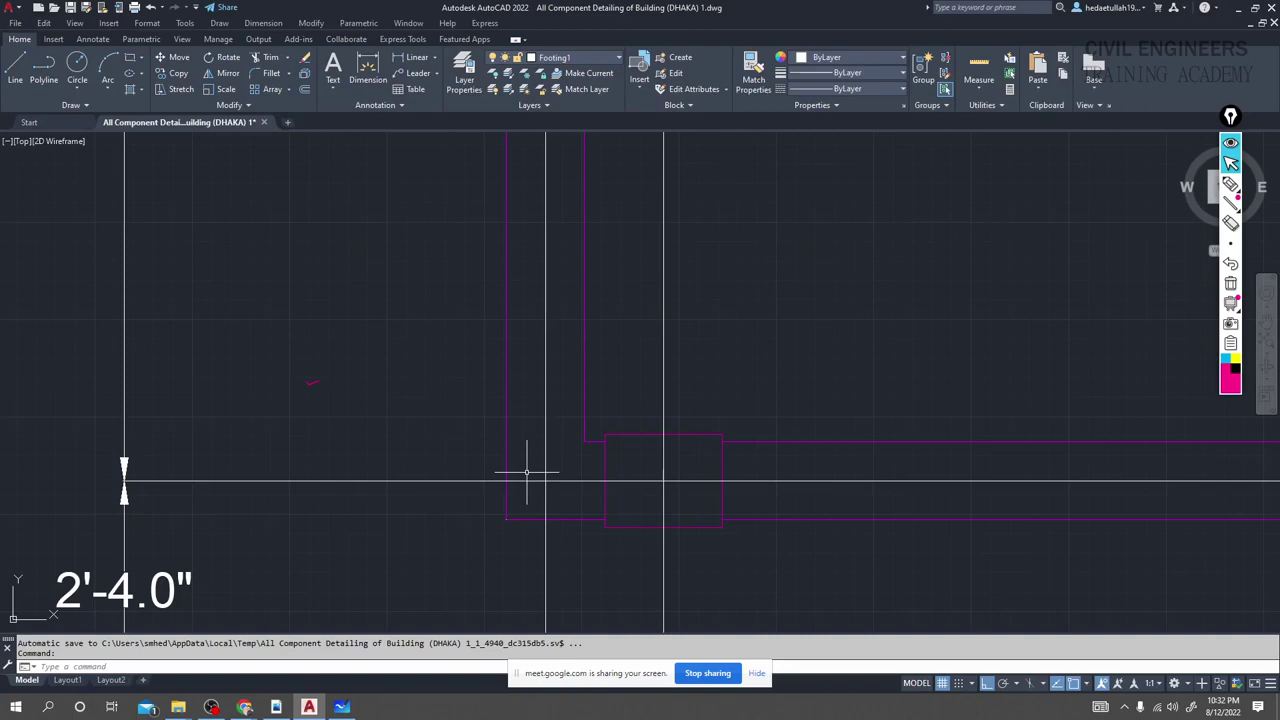
scroll(523, 480, down, 2)
middle_drag(523, 480, 357, 471)
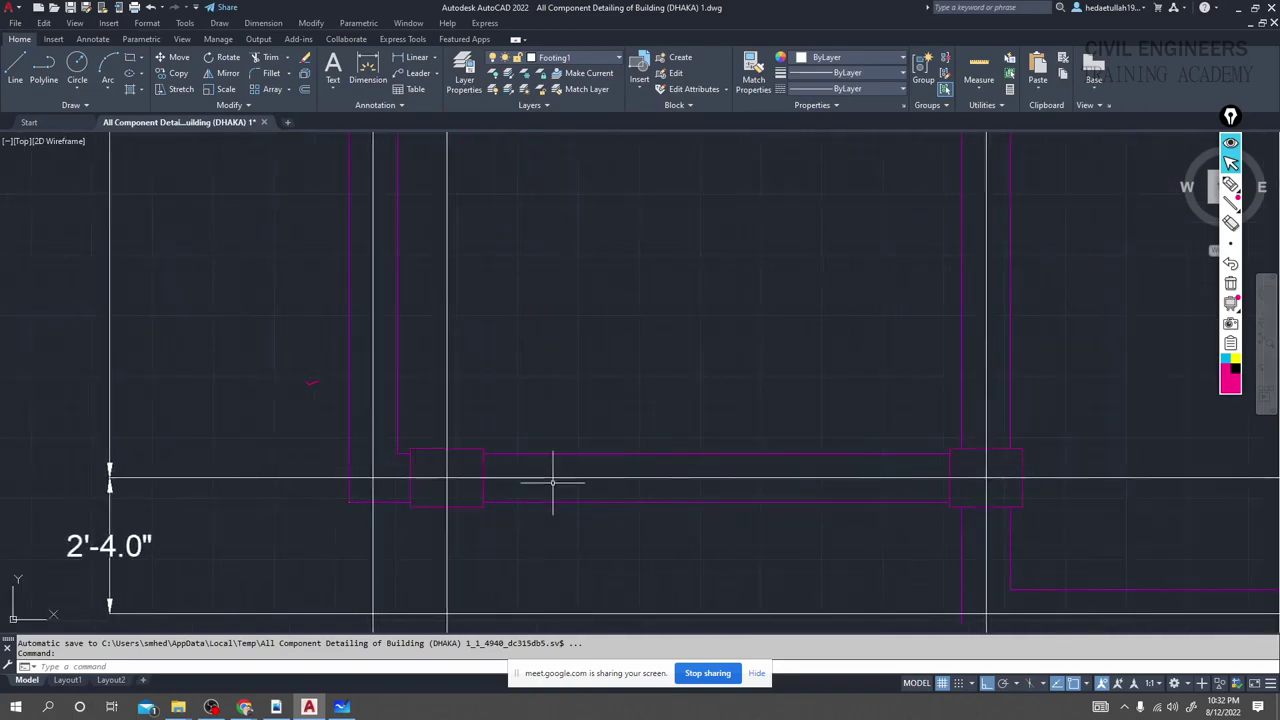
scroll(504, 466, up, 1)
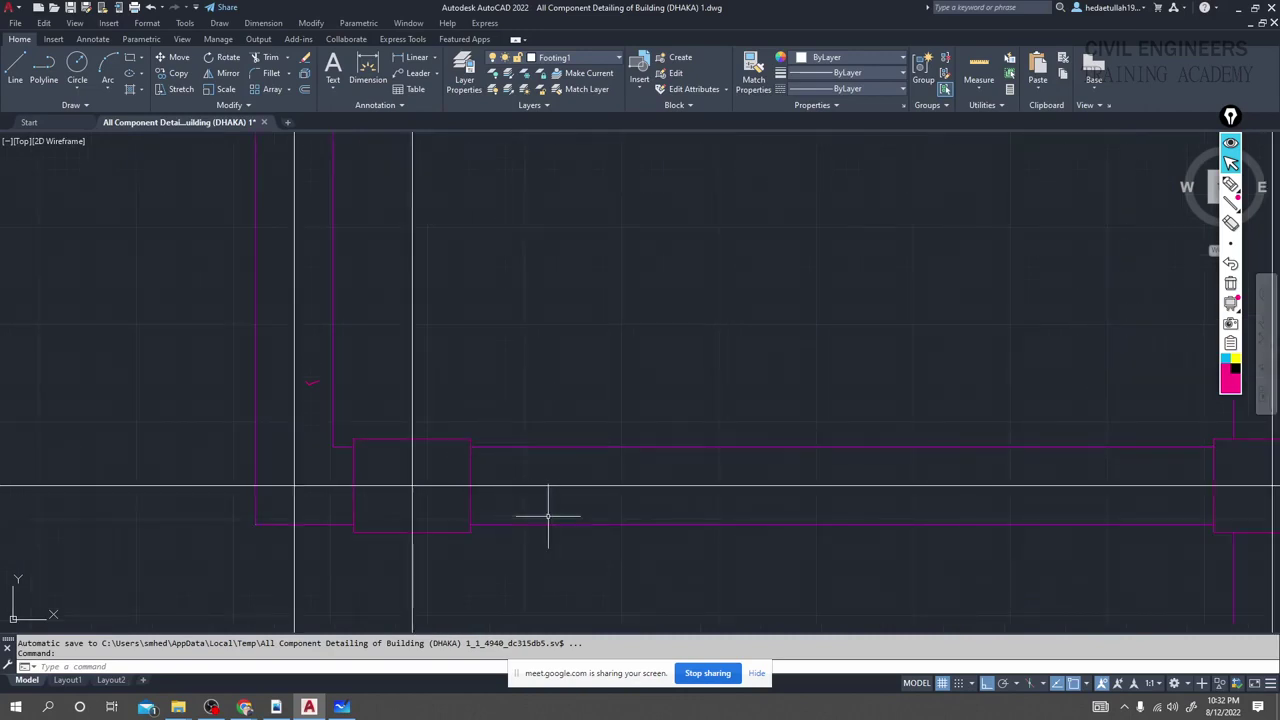
scroll(294, 520, up, 1)
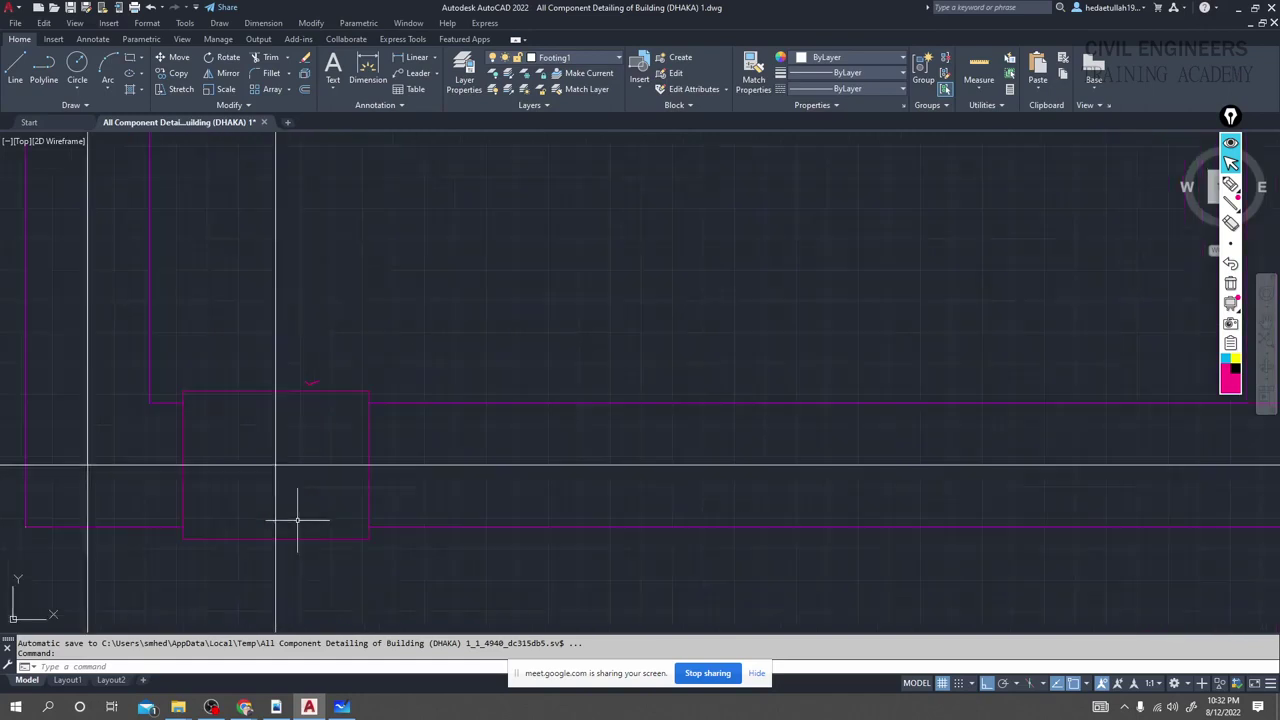
middle_drag(740, 550, 732, 550)
scroll(314, 543, down, 2)
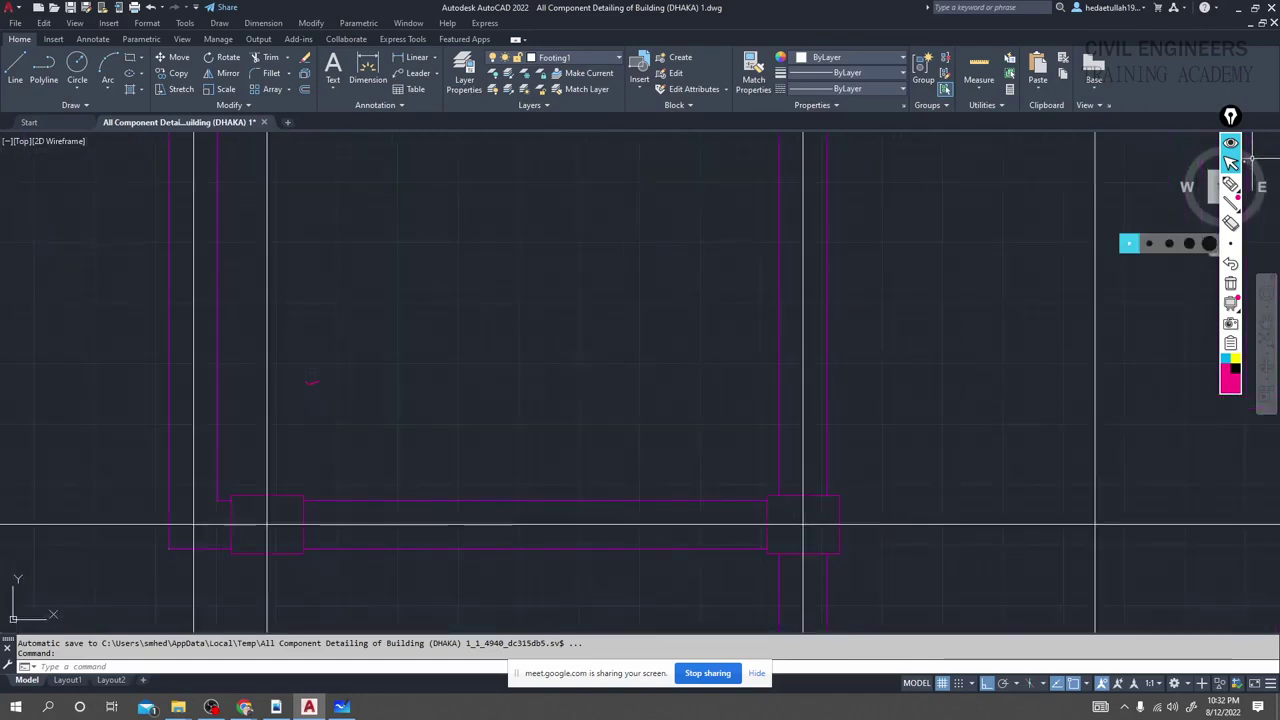
With the screen pen, mark the beam's ends at both columns and write 'S.H' with an arrow.
click(1230, 184)
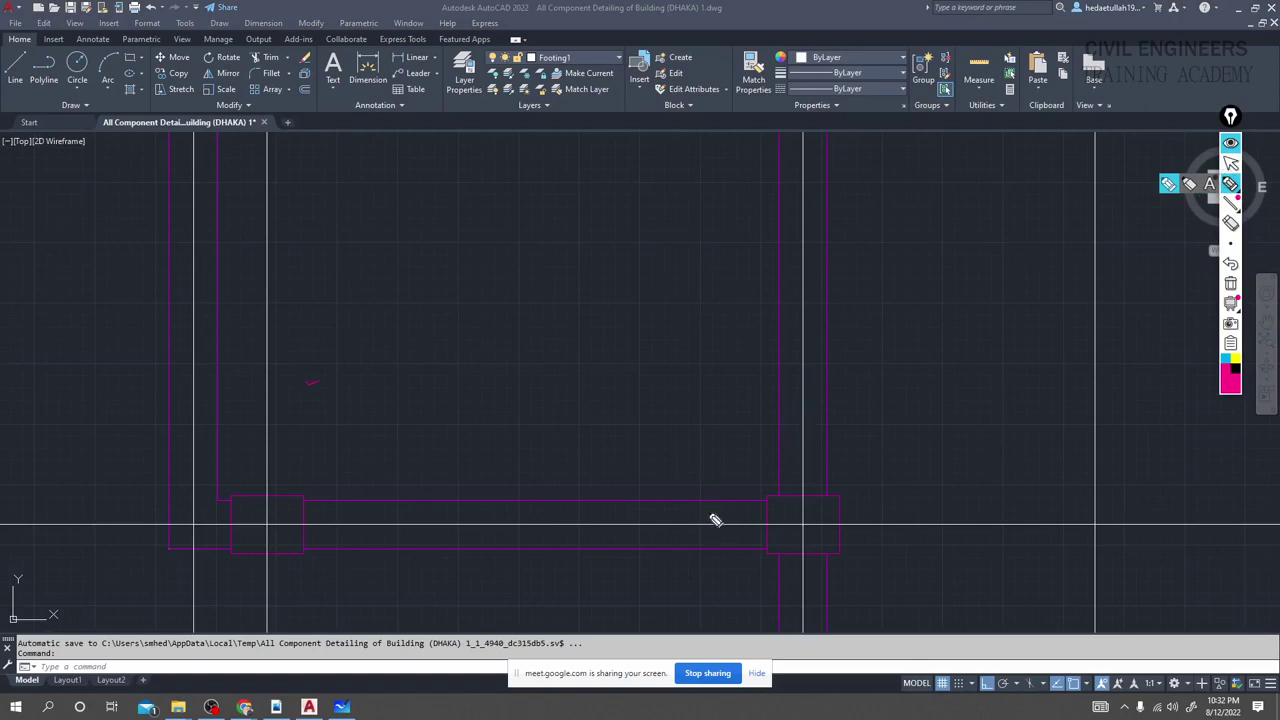
drag(710, 513, 816, 520)
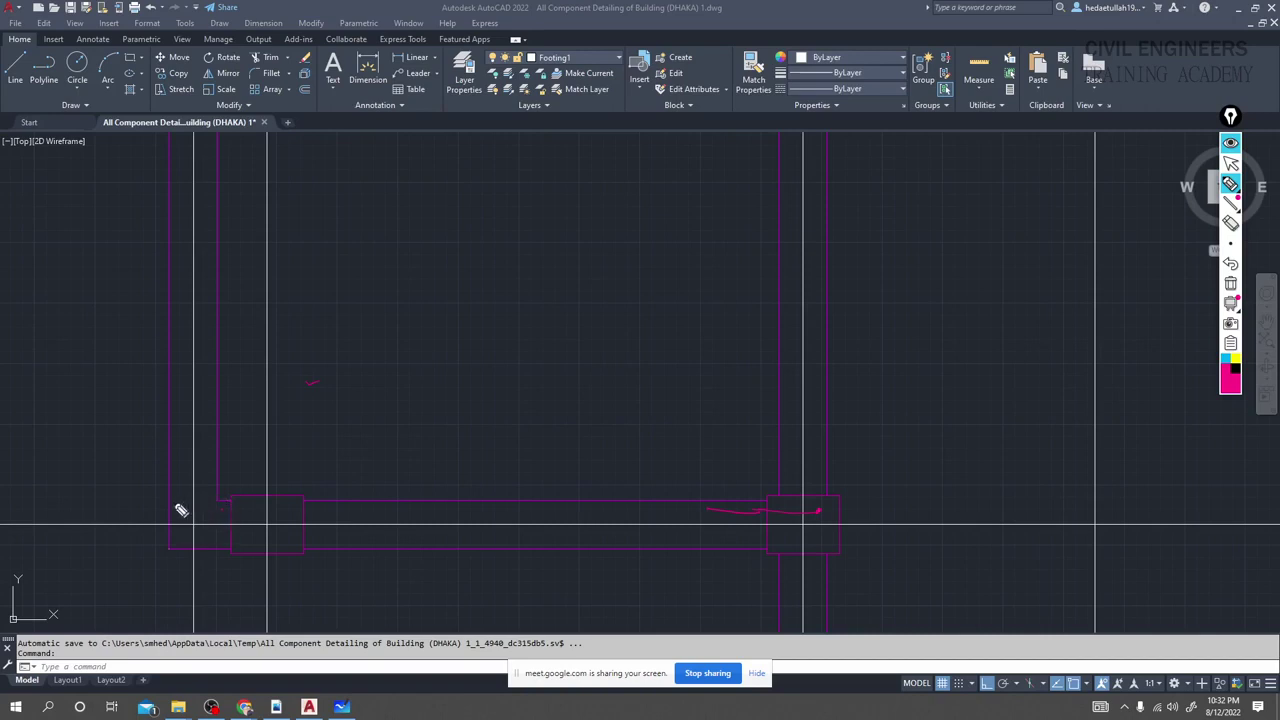
drag(180, 499, 173, 542)
mouse_move(464, 376)
mouse_down()
mouse_move(474, 391)
mouse_move(490, 360)
mouse_move(494, 380)
mouse_move(480, 349)
mouse_move(502, 345)
mouse_up()
mouse_move(523, 303)
mouse_down()
mouse_move(571, 286)
mouse_move(520, 289)
mouse_up()
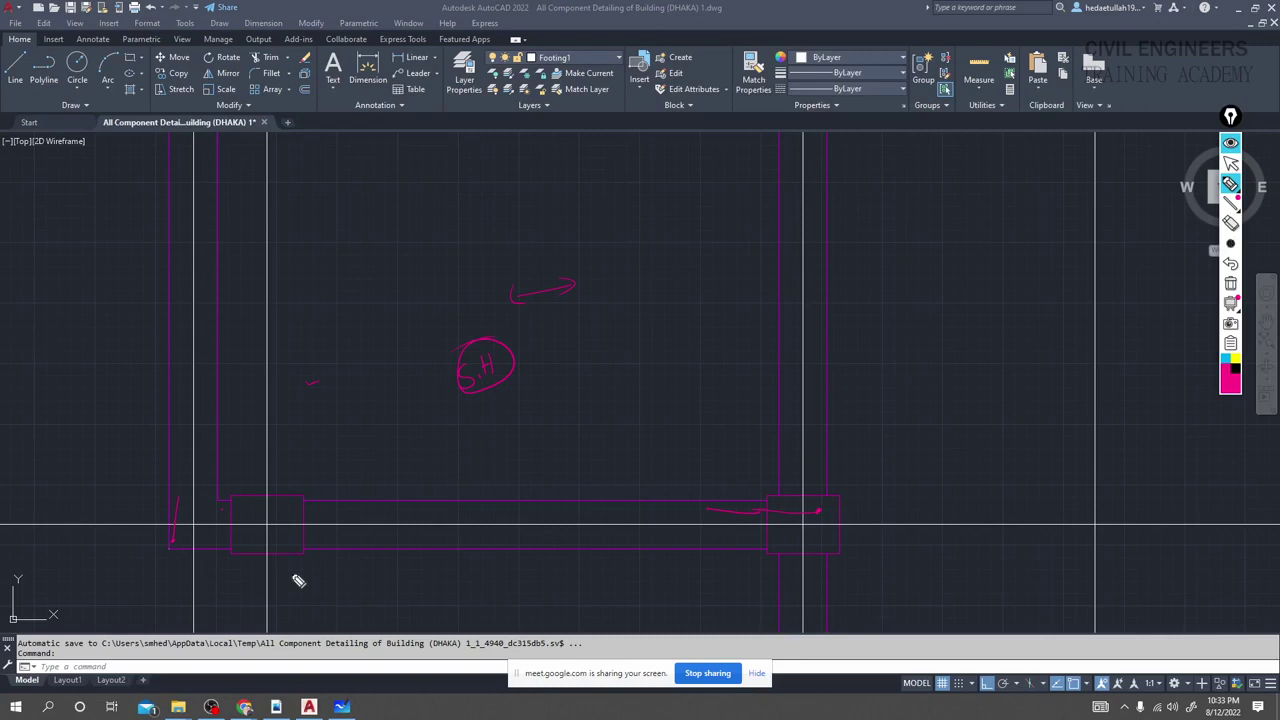
Return to the pointer, cancel the stray selection window, and switch to the Beam Estimating whiteboard.
click(1231, 164)
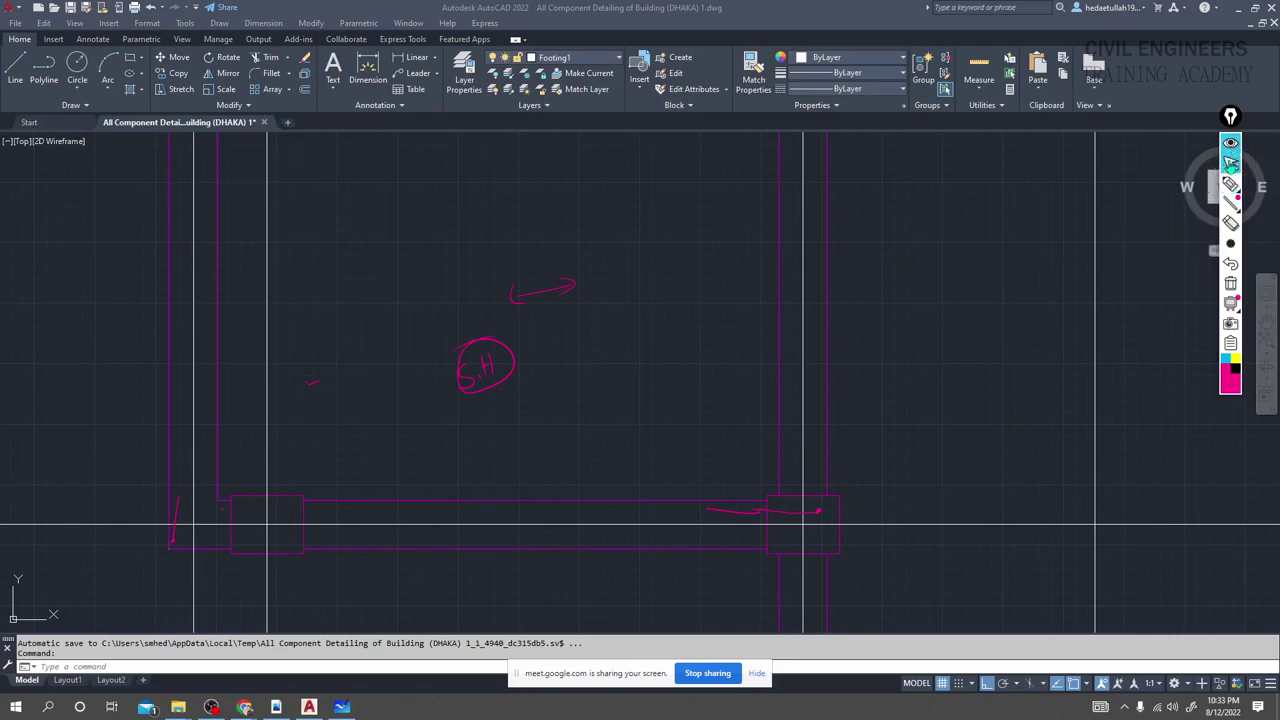
click(699, 418)
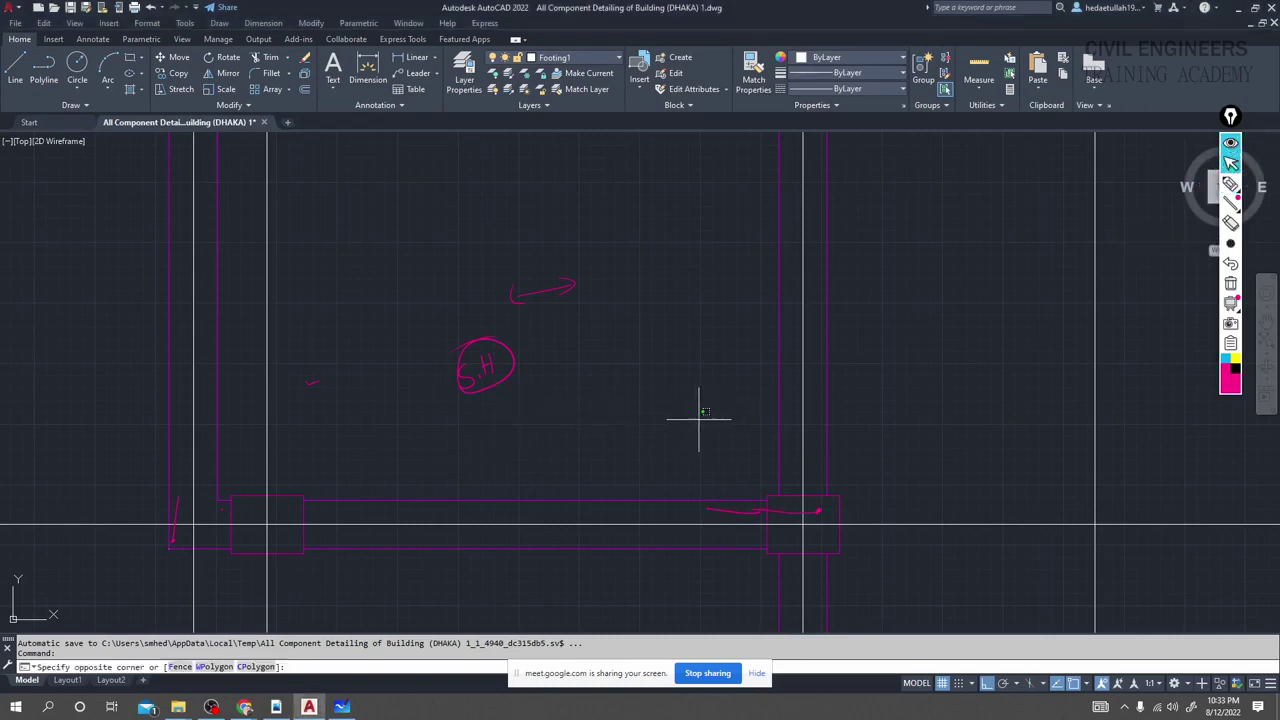
key(Escape)
key(alt+Tab)
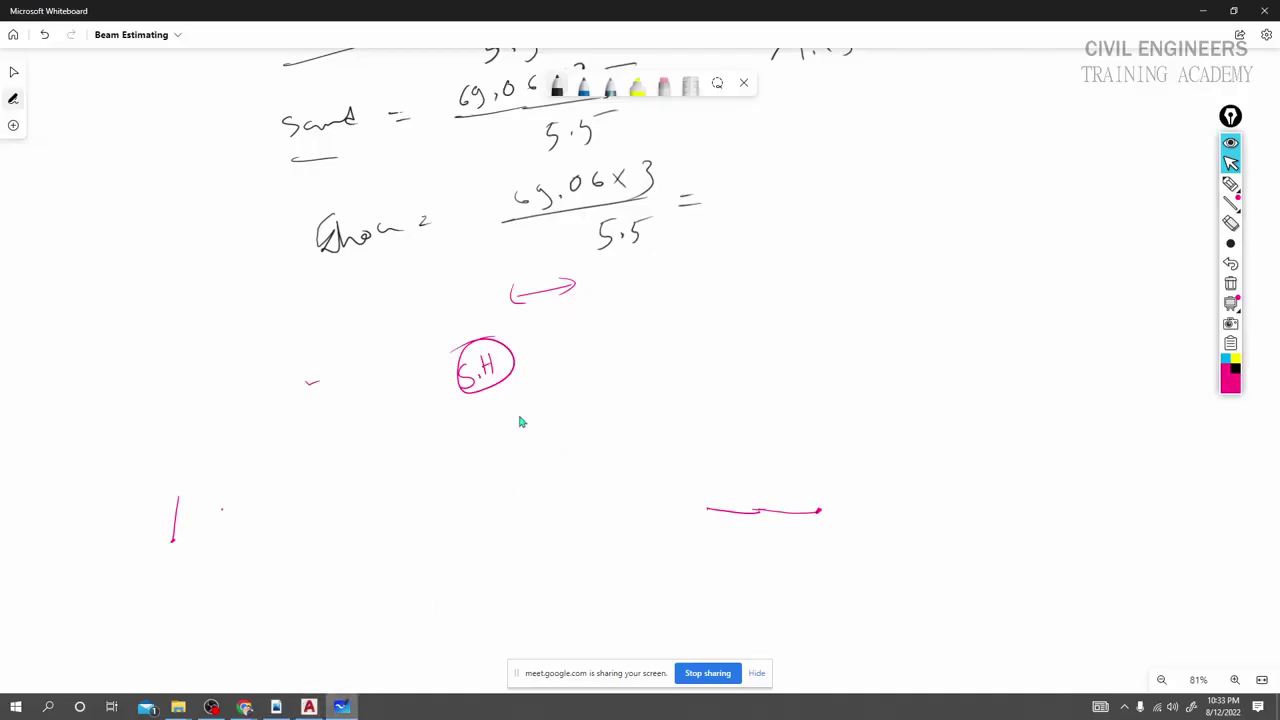
Clear the screen annotations and write an underlined 'Rebar Calculation' heading.
scroll(508, 440, down, 2)
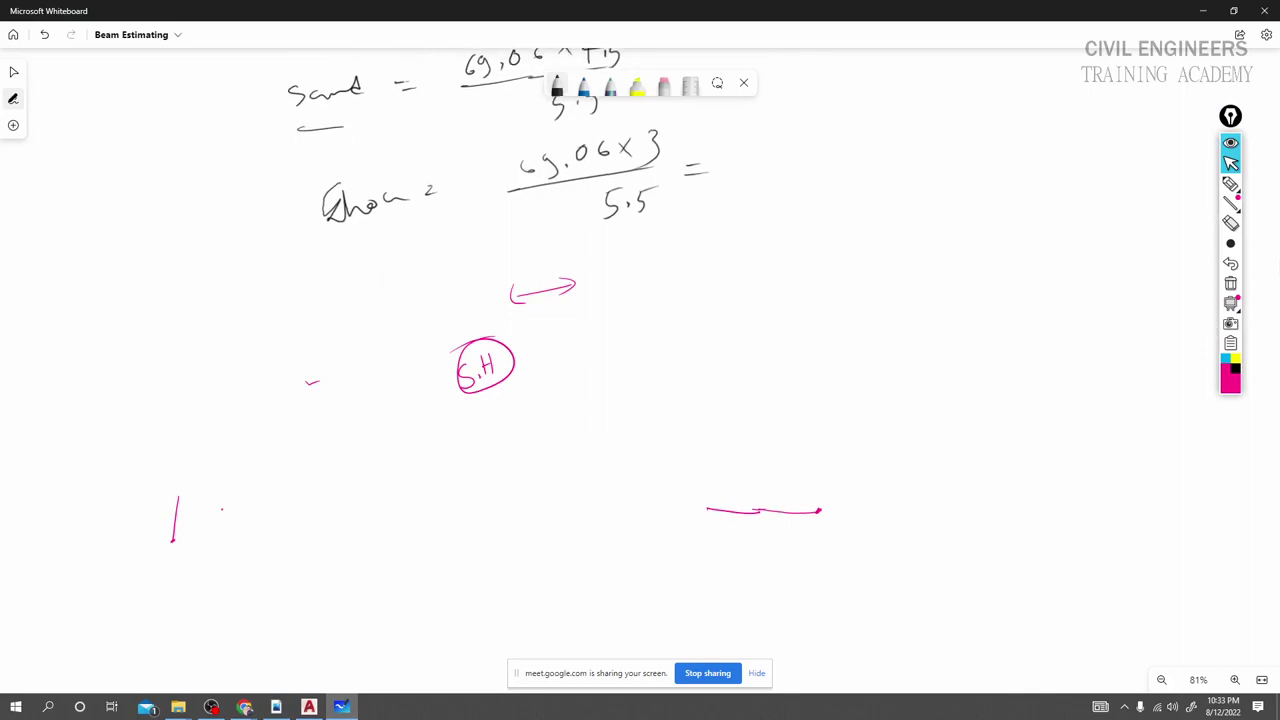
click(1230, 284)
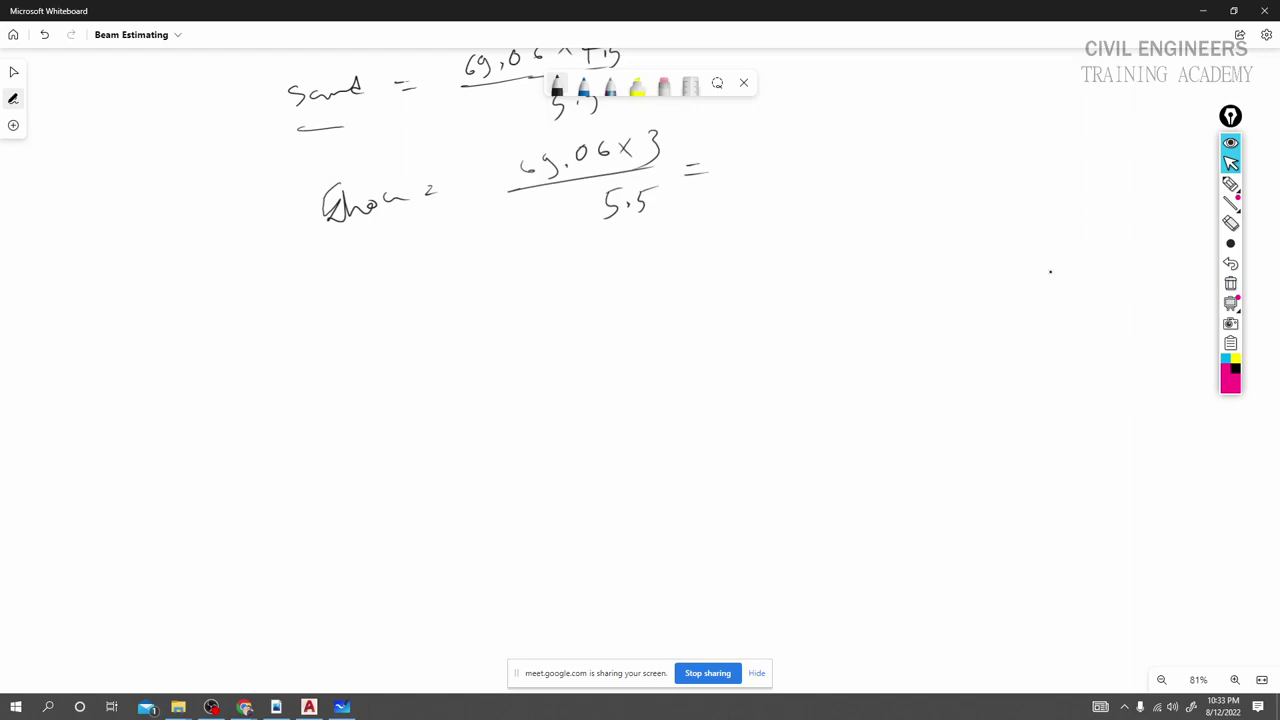
mouse_move(490, 322)
mouse_down()
mouse_move(490, 346)
mouse_move(554, 346)
mouse_move(567, 330)
mouse_up()
mouse_move(644, 324)
mouse_down()
mouse_move(674, 329)
mouse_move(758, 334)
mouse_up()
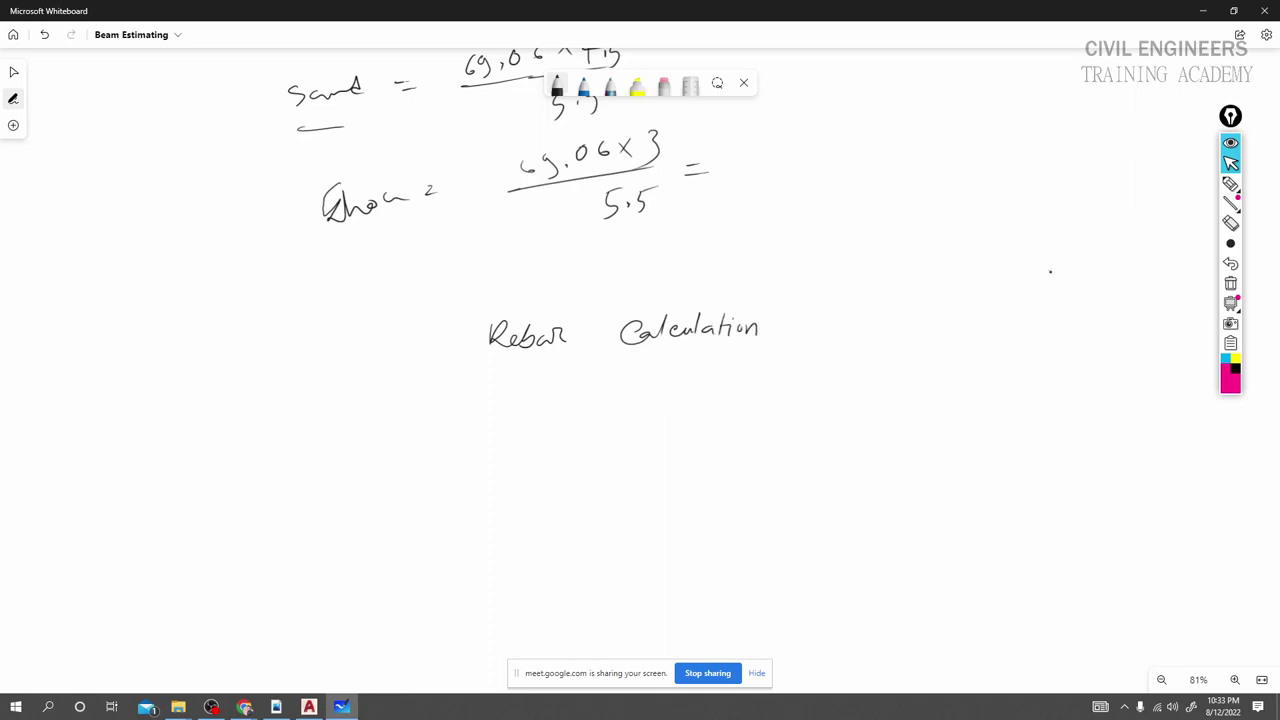
drag(498, 358, 758, 360)
Start the bar length formula as L = 36.833.
drag(224, 446, 252, 475)
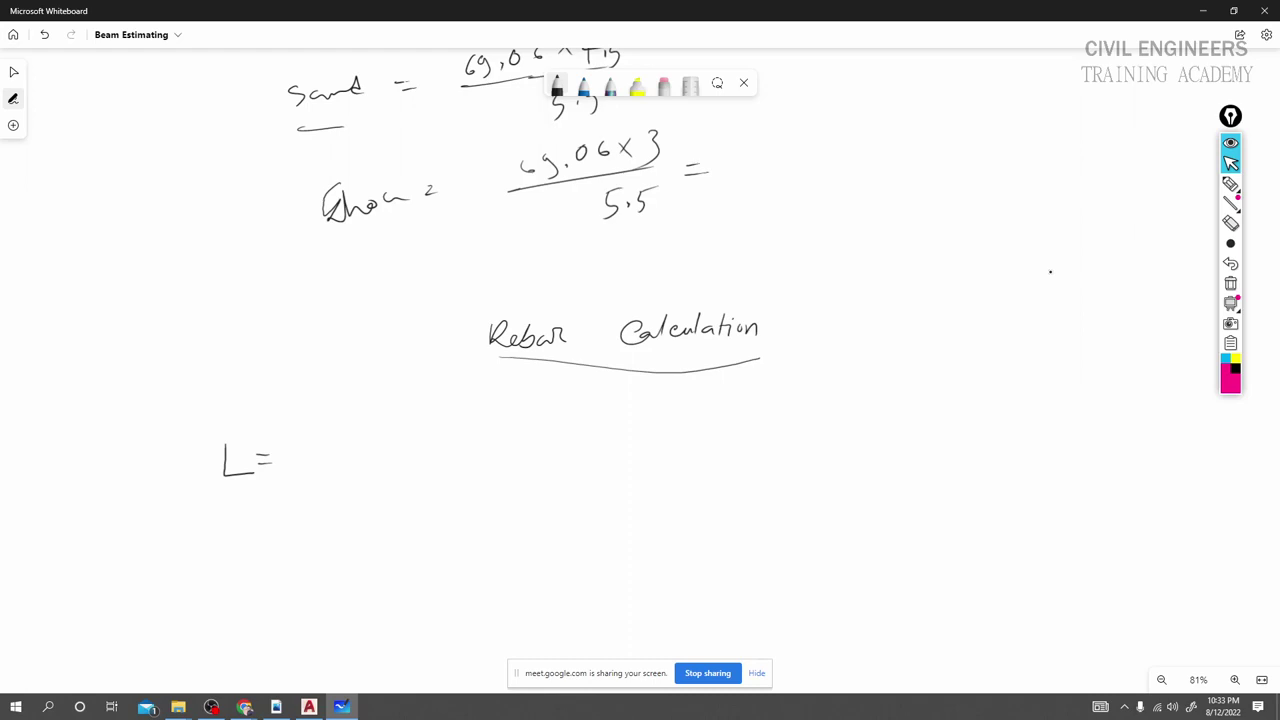
drag(297, 448, 298, 472)
mouse_move(324, 452)
mouse_down()
mouse_move(316, 468)
mouse_move(372, 459)
mouse_move(366, 472)
mouse_move(382, 472)
mouse_up()
click(331, 470)
Sketch the rebar bar as a long outline to the right of the formula.
drag(870, 334, 970, 348)
mouse_move(872, 356)
mouse_down()
mouse_move(952, 377)
mouse_move(972, 350)
mouse_move(950, 378)
mouse_up()
mouse_move(874, 336)
mouse_down()
mouse_move(867, 358)
mouse_move(920, 349)
mouse_move(954, 355)
mouse_move(944, 369)
mouse_move(966, 361)
mouse_up()
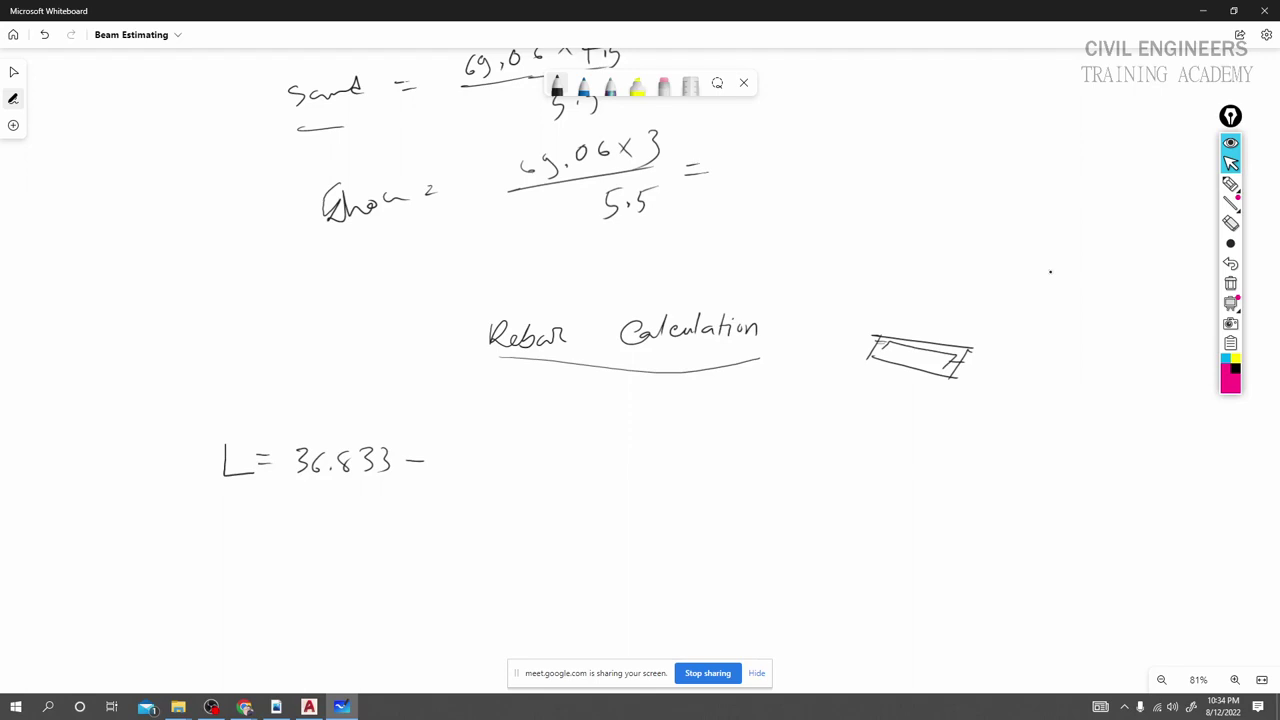
Extend the formula with − (1.5+1.5)/12 + 2×12× and switch back to AutoCAD.
mouse_move(442, 465)
mouse_down()
mouse_move(500, 467)
mouse_move(452, 456)
mouse_move(500, 448)
mouse_up()
mouse_move(494, 440)
mouse_down()
mouse_move(494, 456)
mouse_move(513, 457)
mouse_up()
mouse_move(519, 443)
mouse_down()
mouse_move(536, 440)
mouse_move(537, 468)
mouse_move(477, 497)
mouse_move(525, 503)
mouse_up()
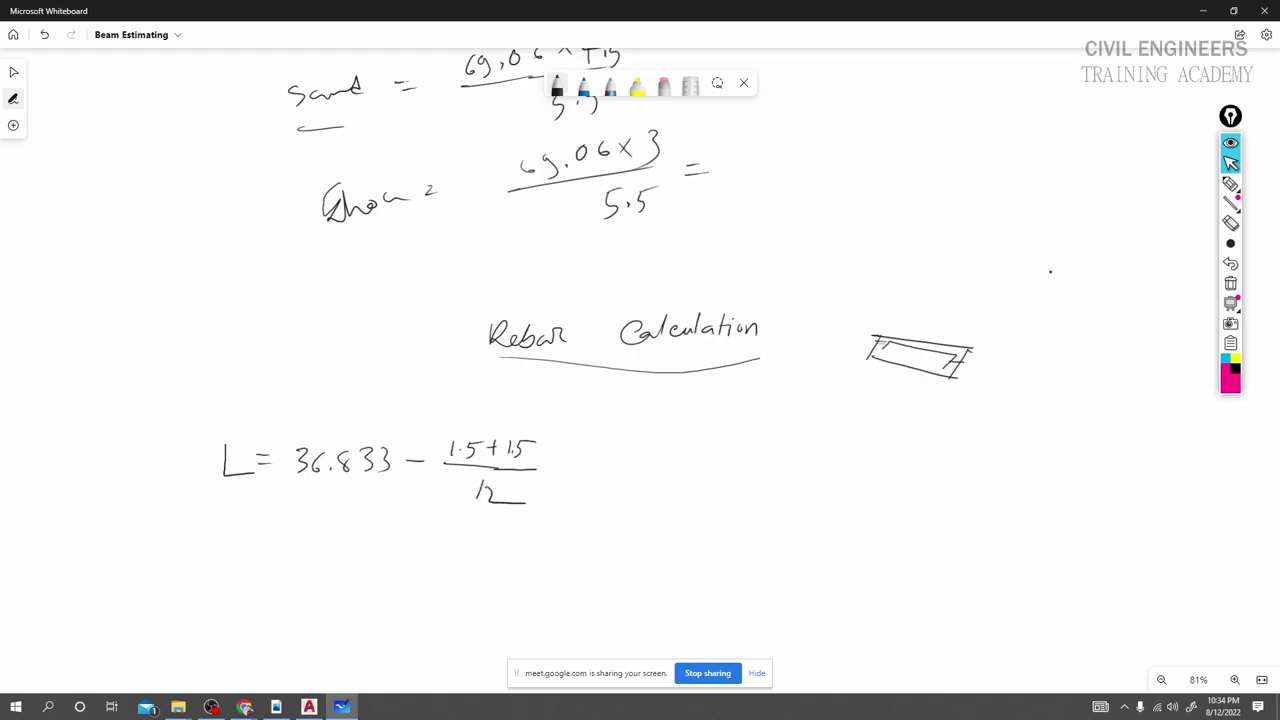
drag(442, 453, 455, 519)
mouse_move(530, 445)
mouse_down()
mouse_move(537, 461)
mouse_move(481, 531)
mouse_up()
mouse_move(556, 484)
mouse_down()
mouse_move(588, 495)
mouse_move(660, 494)
mouse_up()
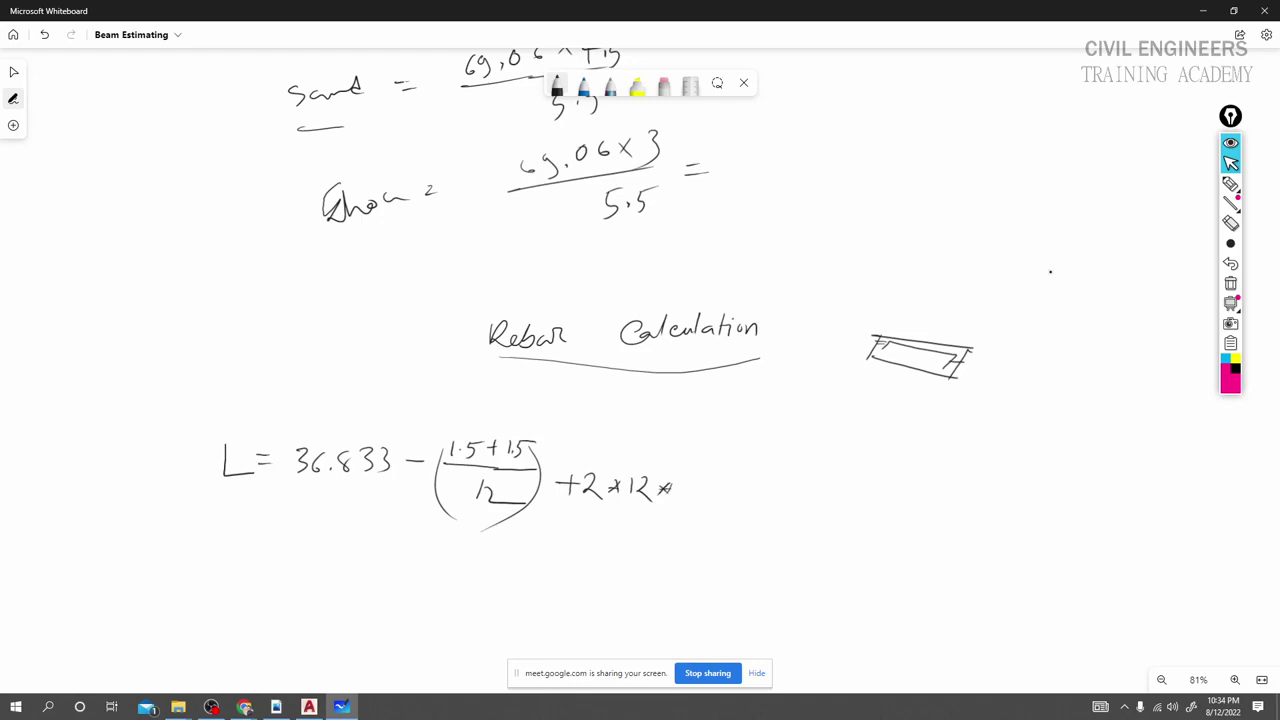
click(309, 707)
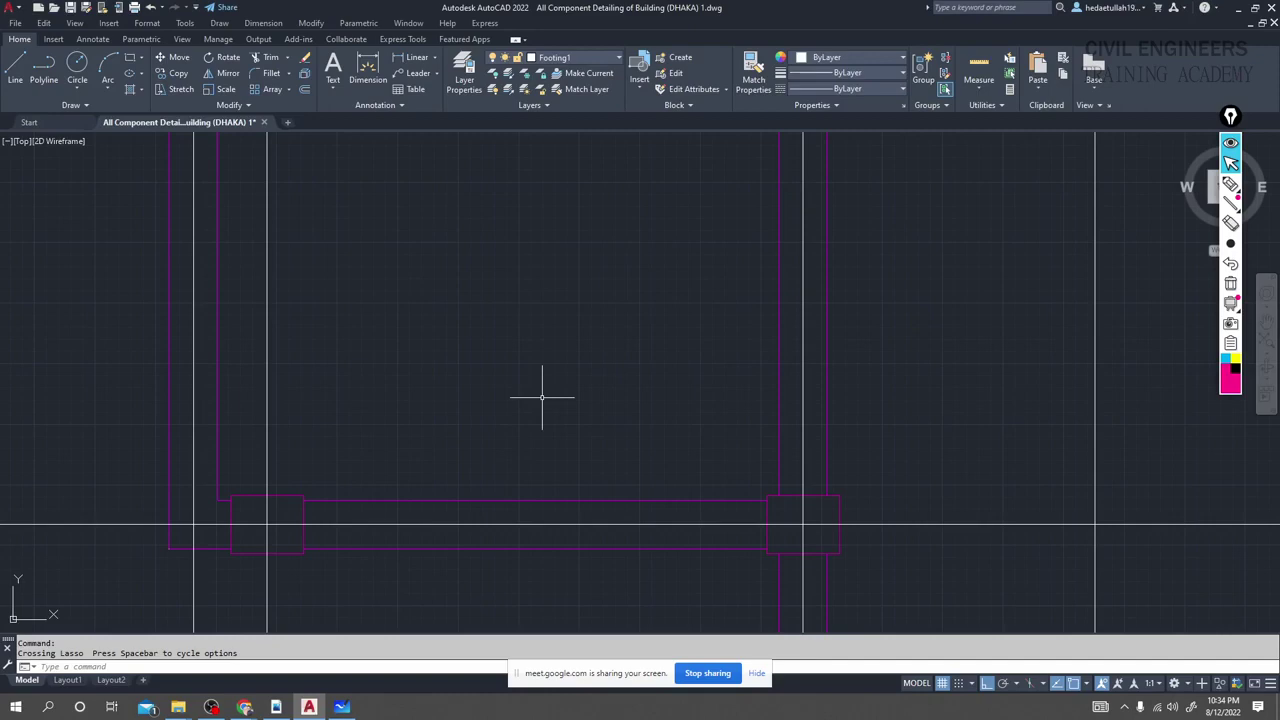
Zoom out, pan to the details, and zoom in on the FB1 long section and sections a-a and b-b.
scroll(542, 397, down, 3)
middle_drag(623, 380, 370, 345)
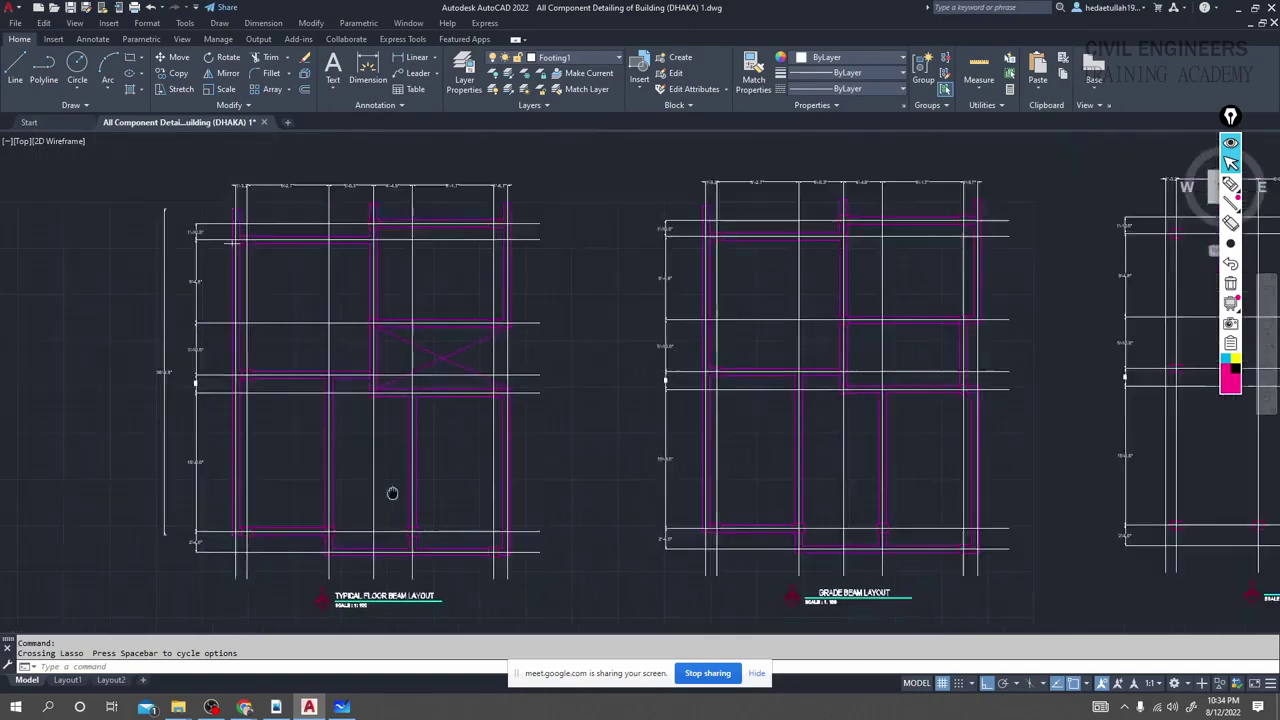
scroll(886, 332, down, 2)
middle_drag(886, 332, 440, 335)
scroll(480, 340, down, 2)
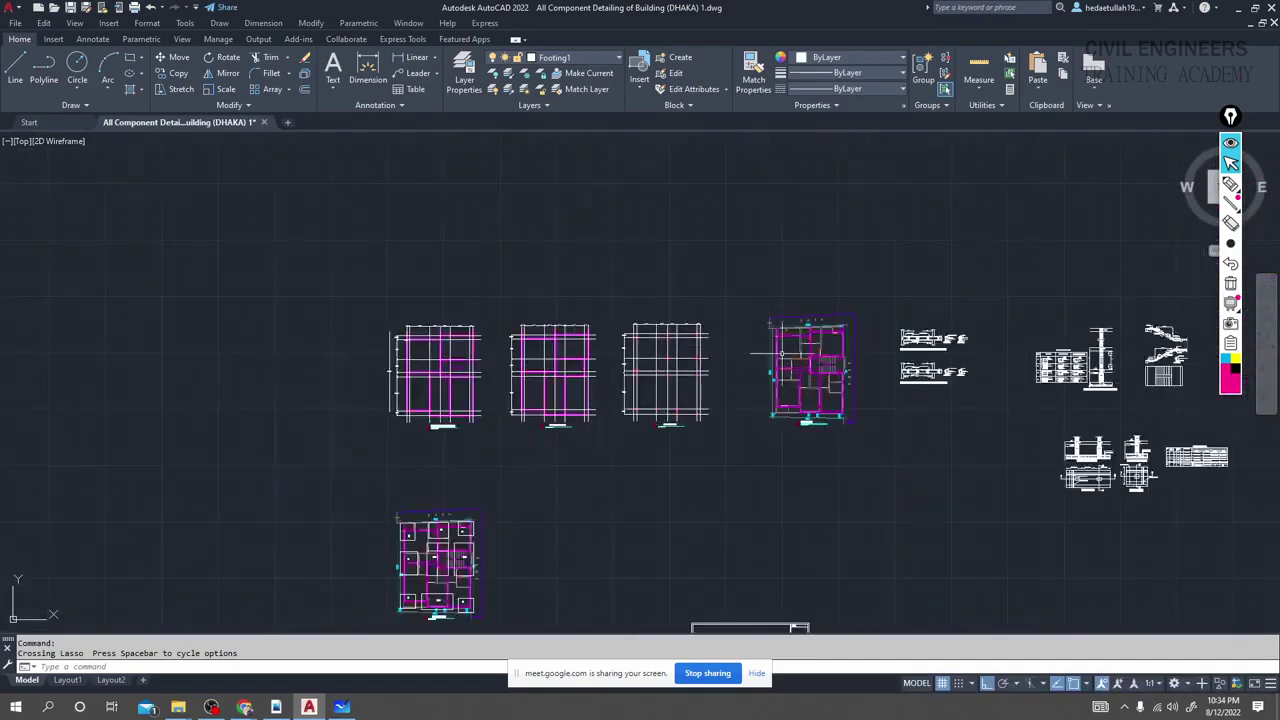
middle_drag(810, 360, 709, 359)
scroll(725, 352, up, 8)
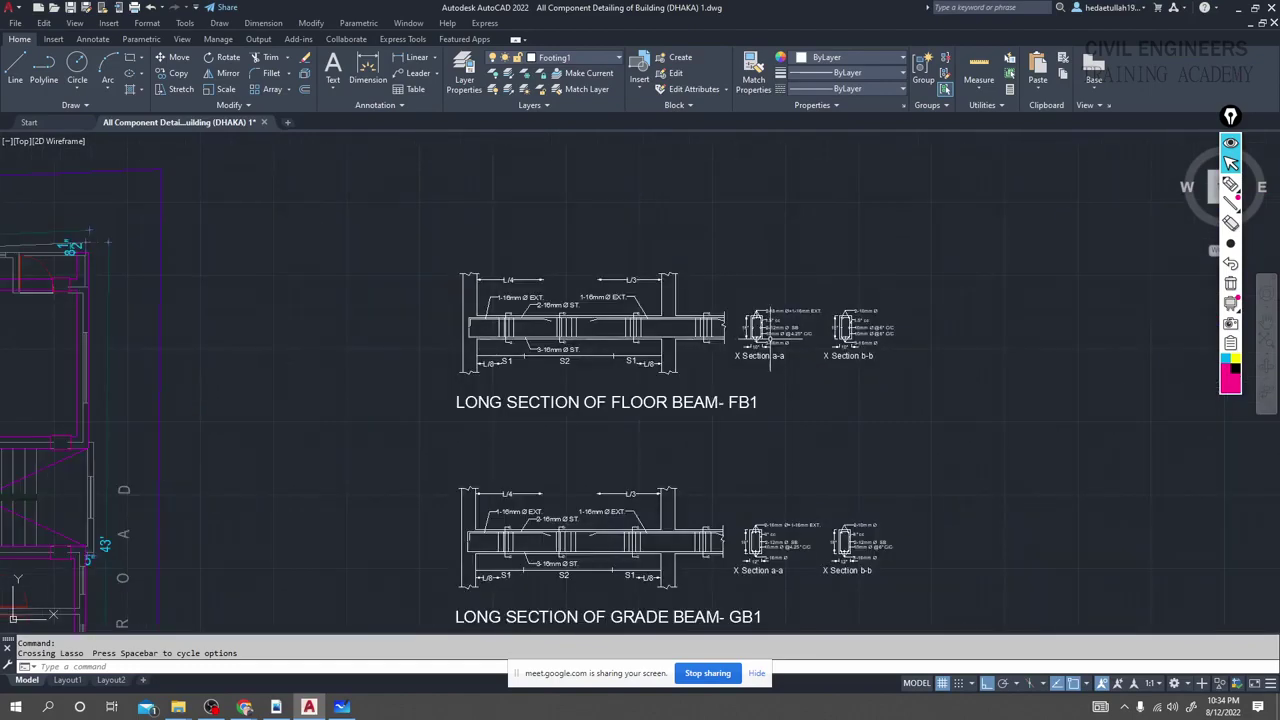
scroll(725, 352, up, 3)
middle_drag(760, 420, 620, 378)
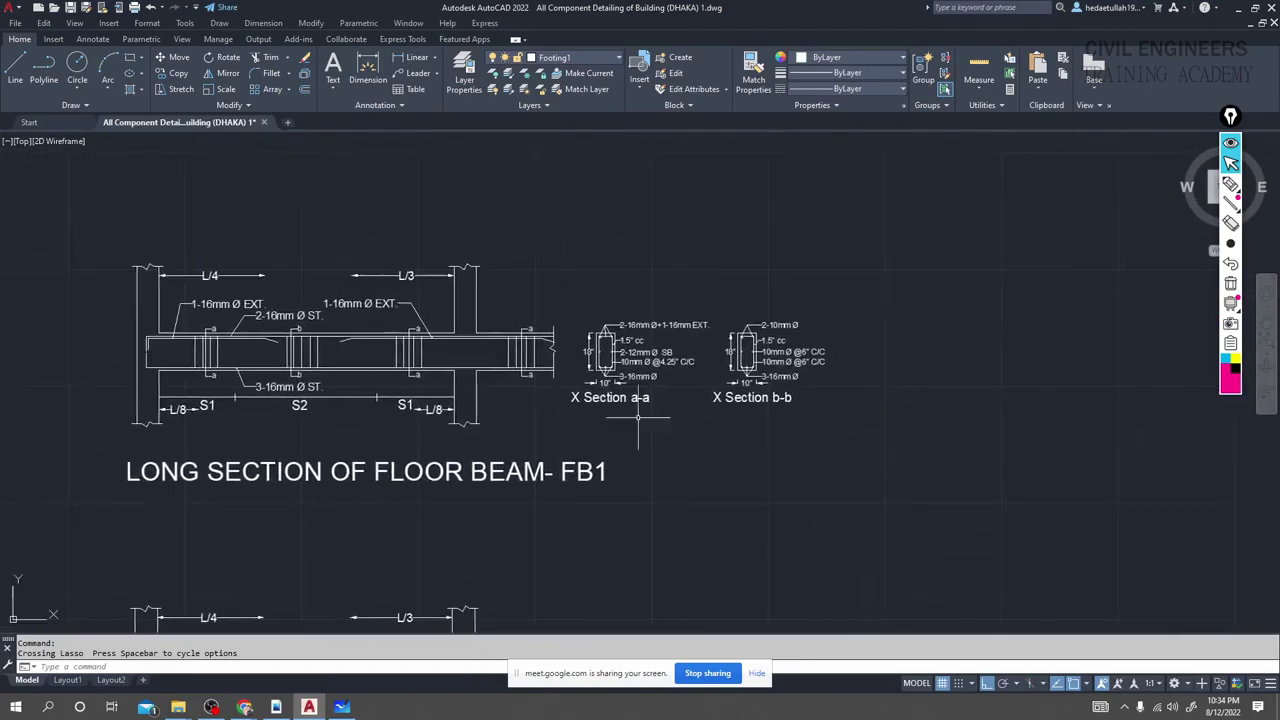
scroll(620, 378, up, 4)
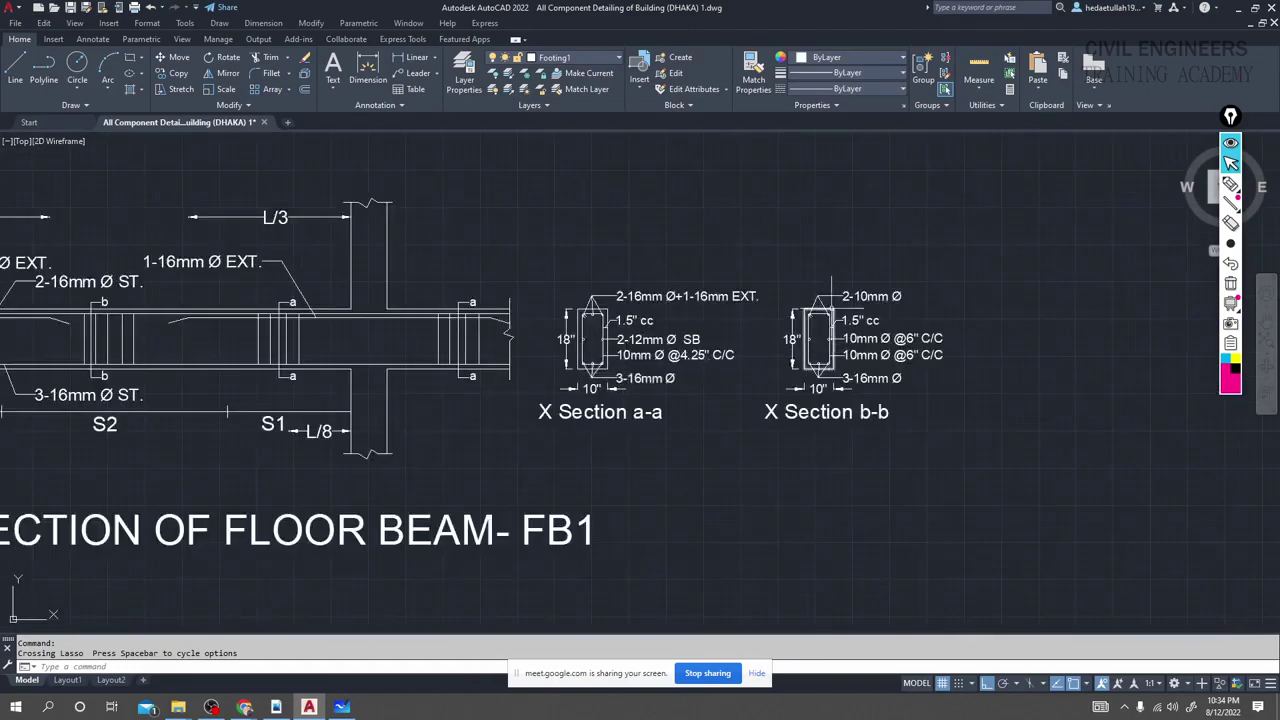
scroll(860, 425, up, 2)
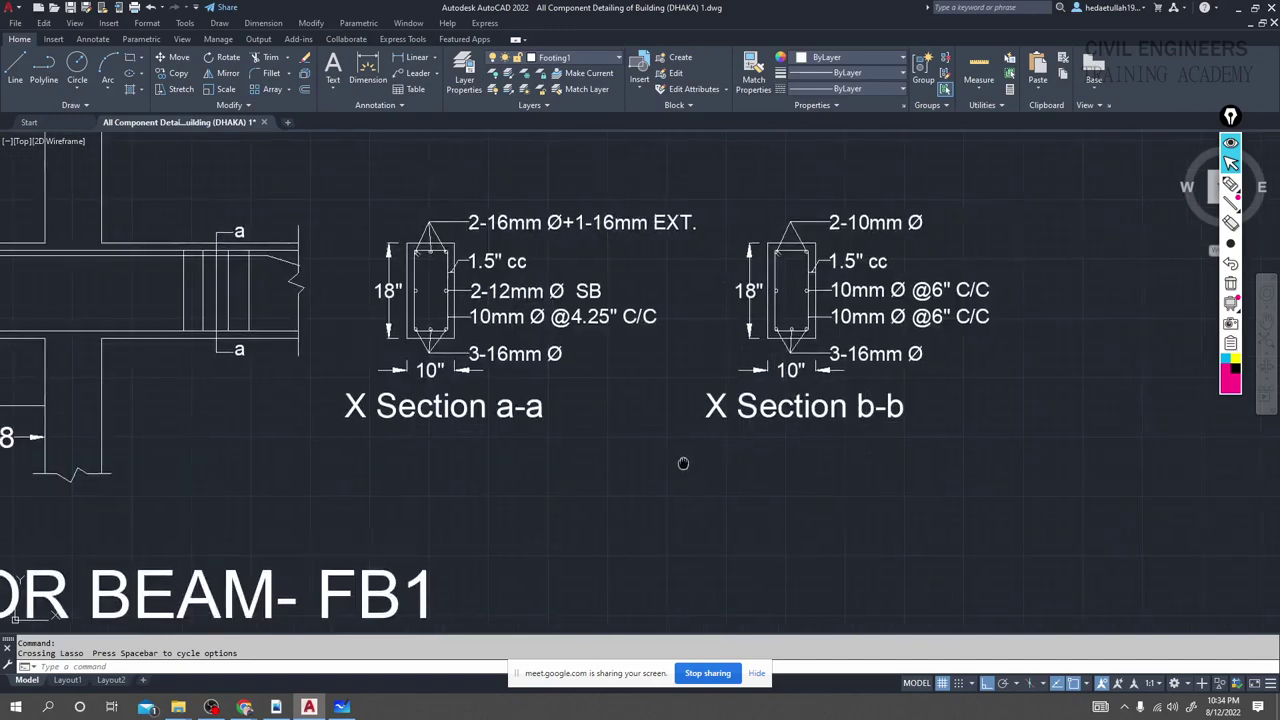
middle_drag(686, 457, 784, 461)
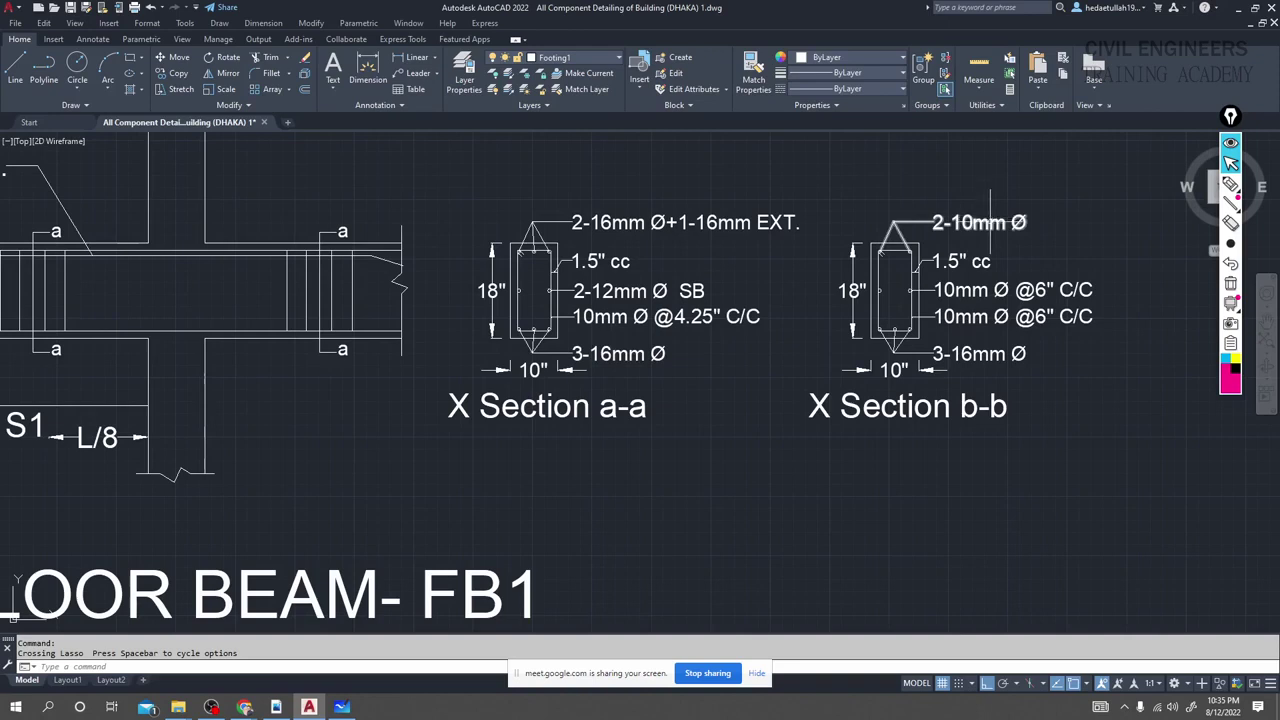
Edit the Section b-b top-bar label to read 2-16mm Ø, then switch to the whiteboard.
click(968, 222)
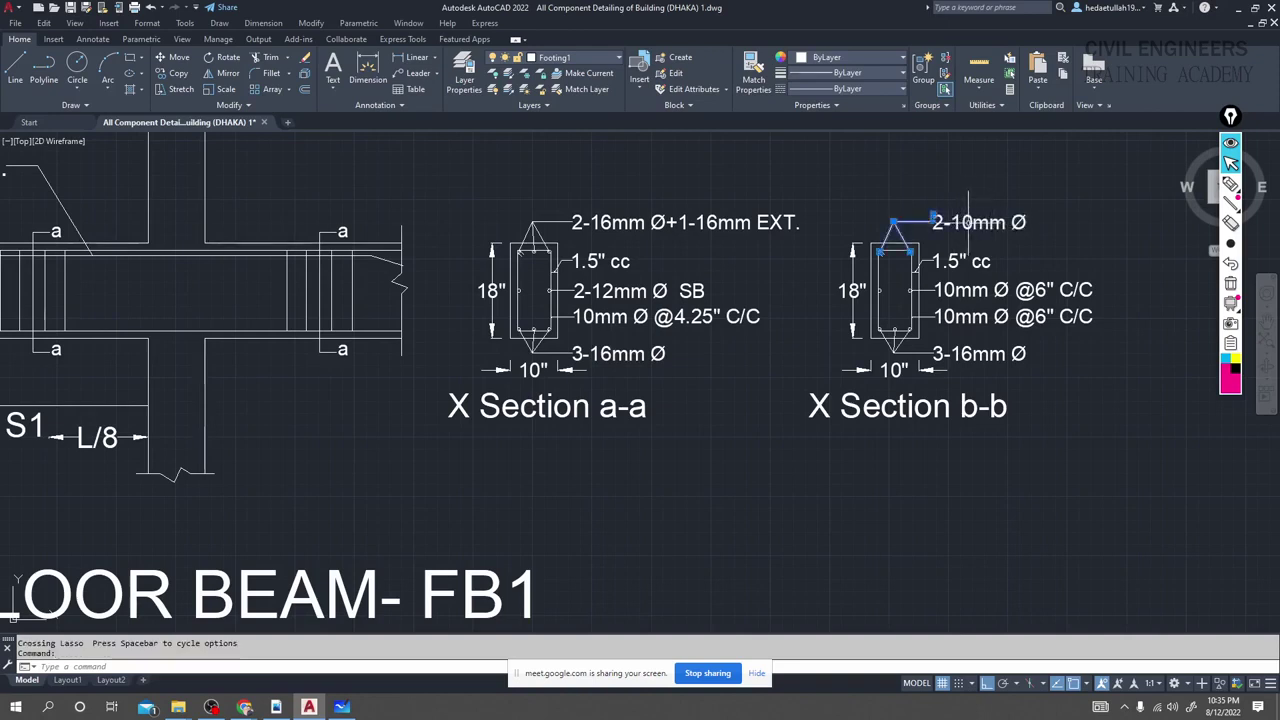
double_click(968, 222)
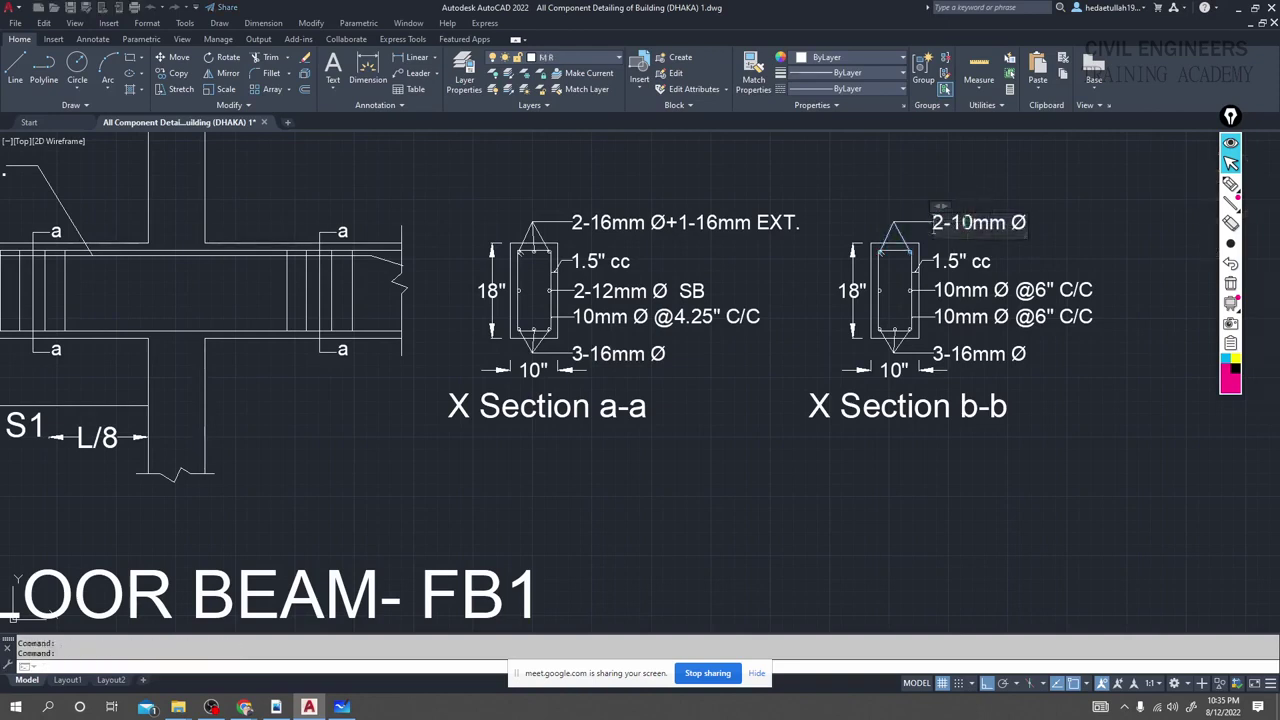
key(Delete)
text(6)
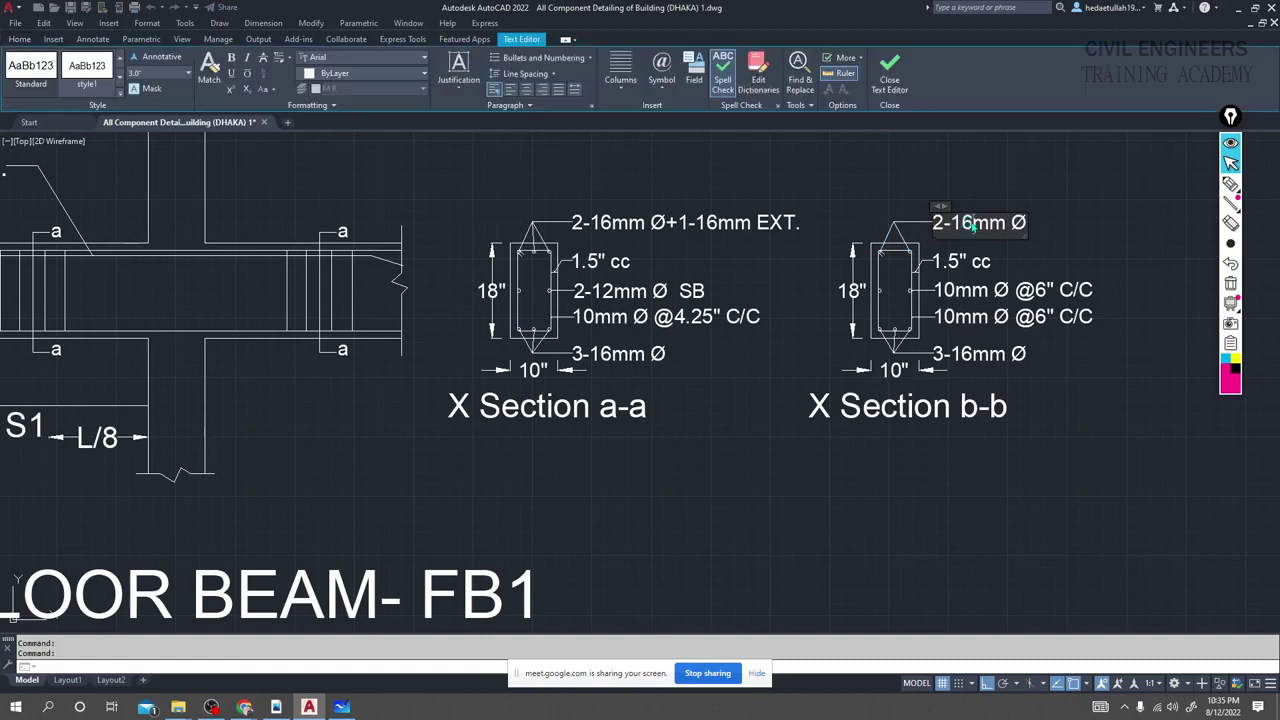
click(745, 457)
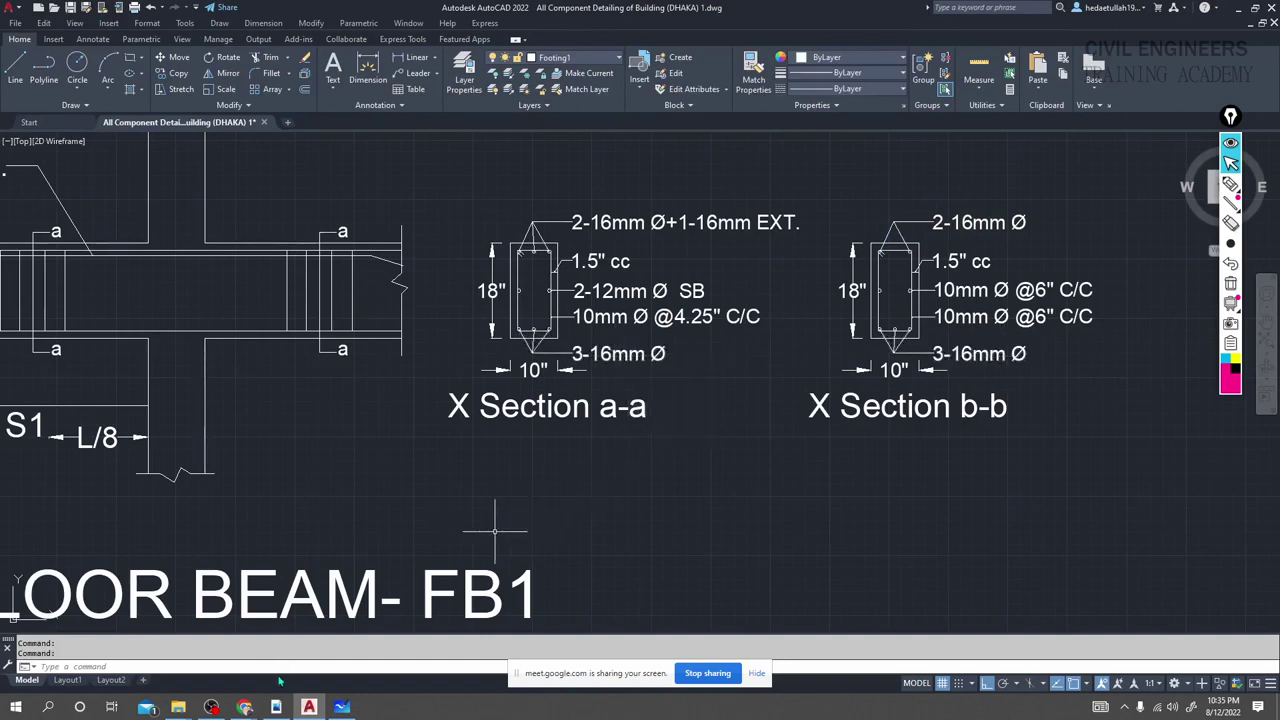
click(341, 707)
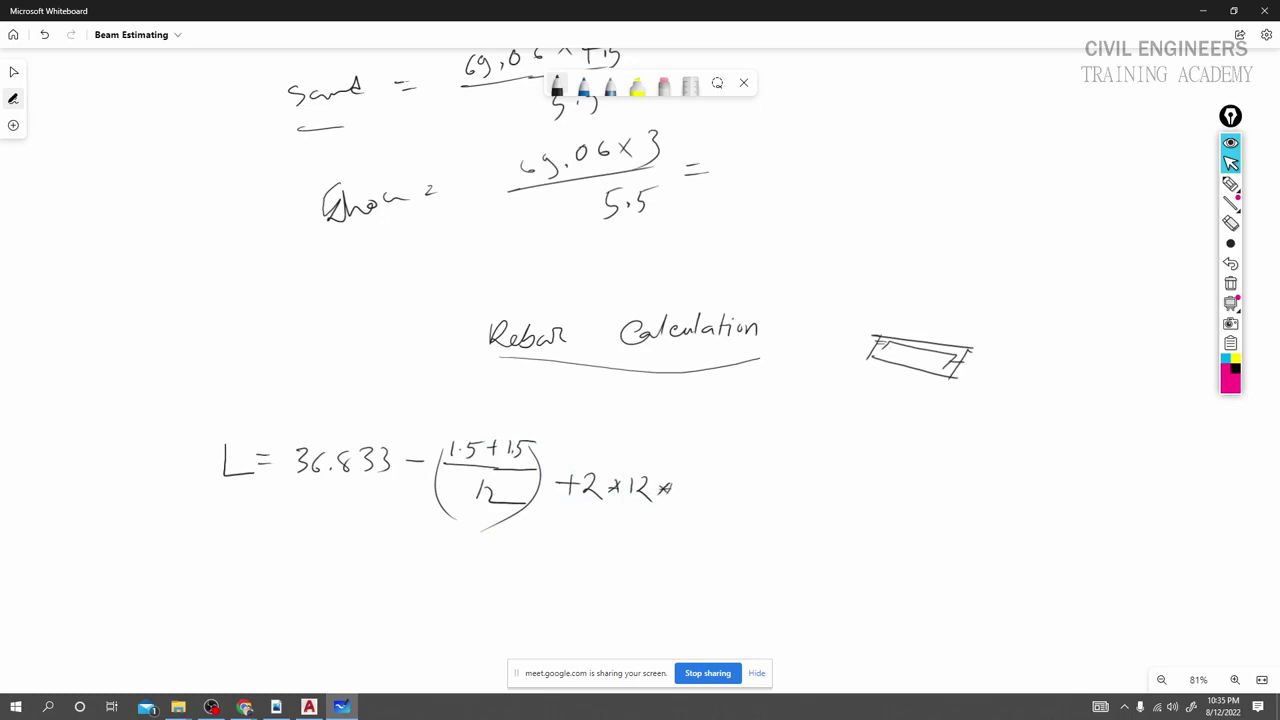
Add hook ticks to both ends of the bar sketch and write a circled 12d note beside it.
drag(897, 333, 889, 349)
drag(966, 343, 957, 359)
drag(316, 480, 338, 484)
mouse_move(891, 331)
mouse_down()
mouse_move(884, 351)
mouse_move(950, 368)
mouse_move(932, 372)
mouse_up()
mouse_move(913, 258)
mouse_down()
mouse_move(912, 280)
mouse_move(956, 272)
mouse_up()
mouse_move(955, 268)
mouse_down()
mouse_move(944, 274)
mouse_move(954, 286)
mouse_up()
drag(958, 242, 962, 288)
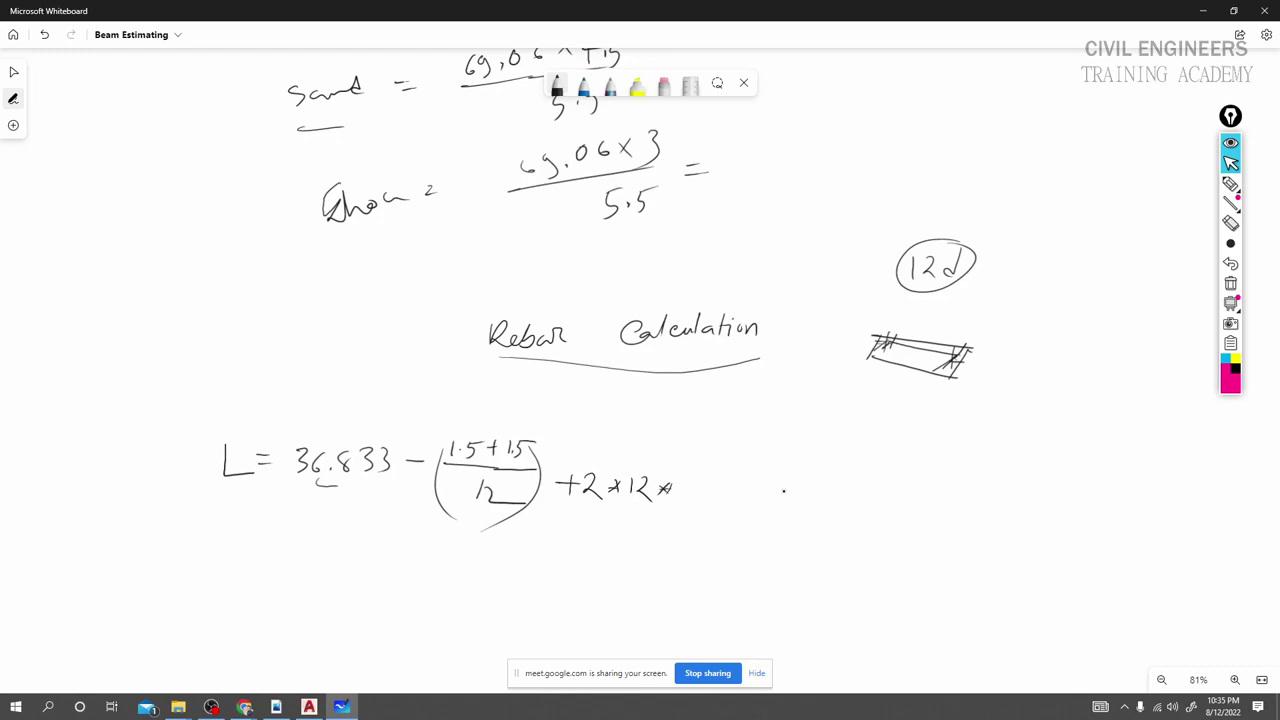
mouse_move(869, 359)
mouse_down()
mouse_move(883, 347)
mouse_move(946, 362)
mouse_up()
Complete the term as 2×12×16 with 25.04×12 beneath it, ticking off 36.833 and 1.5+1.5.
mouse_move(691, 475)
mouse_down()
mouse_move(690, 497)
mouse_move(704, 488)
mouse_up()
drag(666, 510, 750, 517)
mouse_move(672, 527)
mouse_down()
mouse_move(681, 546)
mouse_move(740, 543)
mouse_up()
drag(738, 538, 737, 560)
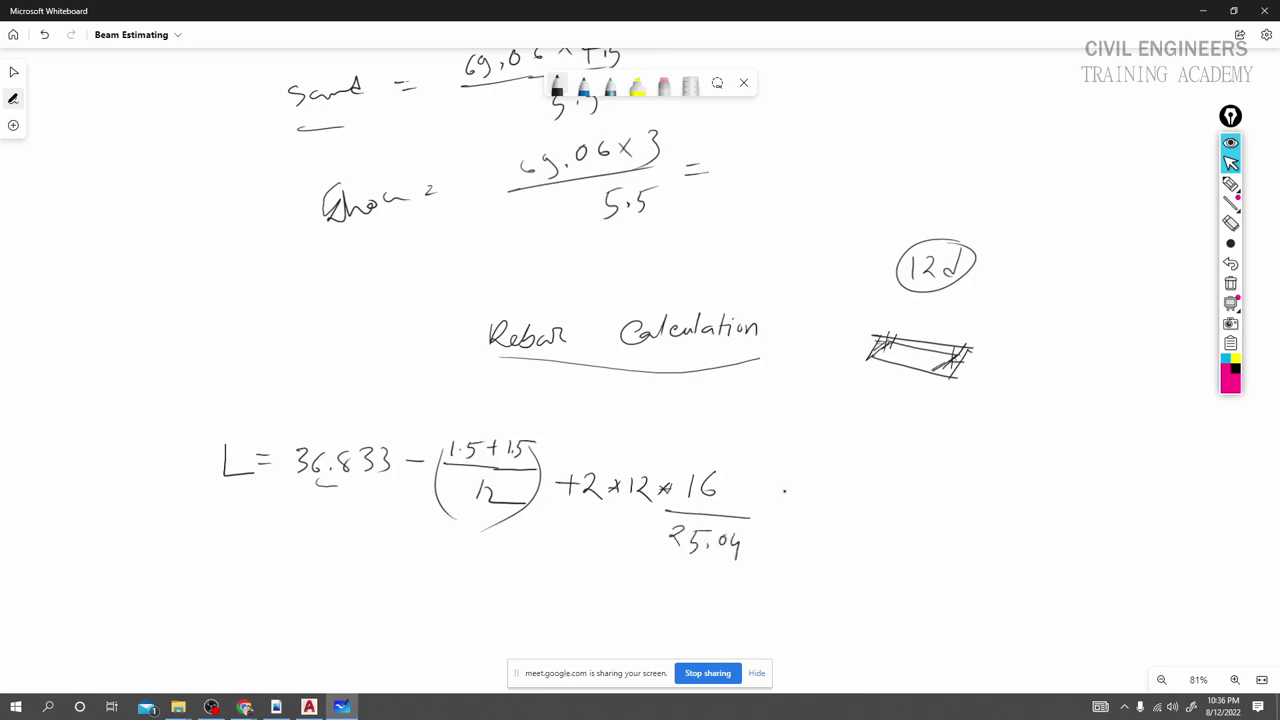
drag(388, 426, 406, 430)
drag(485, 425, 503, 426)
drag(750, 533, 760, 545)
drag(762, 533, 749, 546)
mouse_move(740, 516)
mouse_down()
mouse_move(796, 522)
mouse_move(780, 548)
mouse_up()
mouse_move(784, 533)
mouse_down()
mouse_move(782, 552)
mouse_move(808, 556)
mouse_up()
Draw a long rectangle for the beam and tall rectangles for the left and right columns.
click(14, 126)
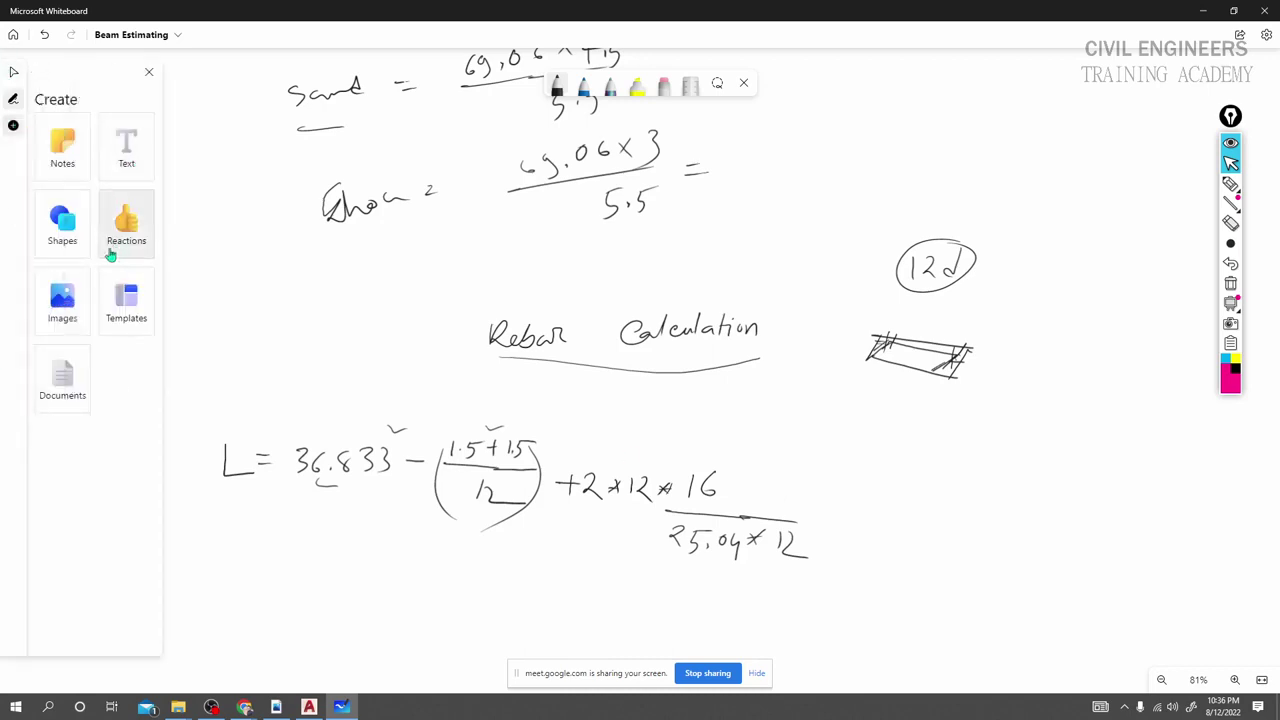
click(63, 226)
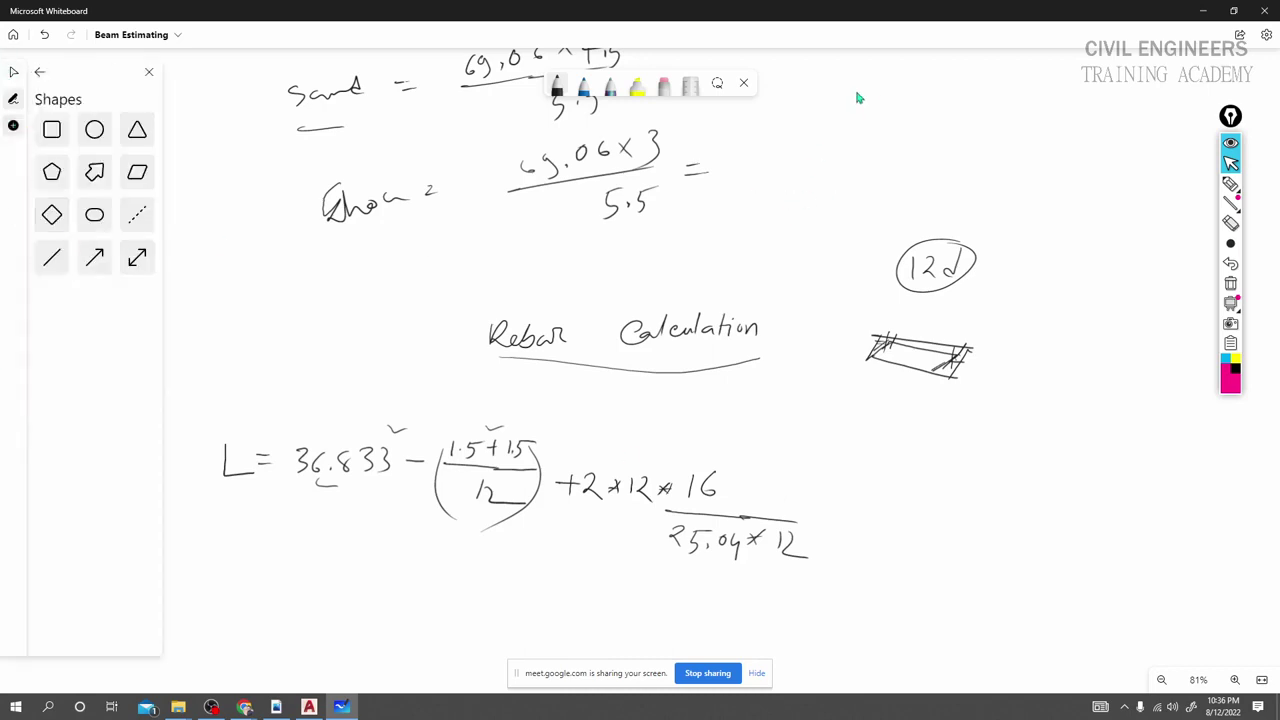
click(52, 130)
drag(816, 139, 1143, 203)
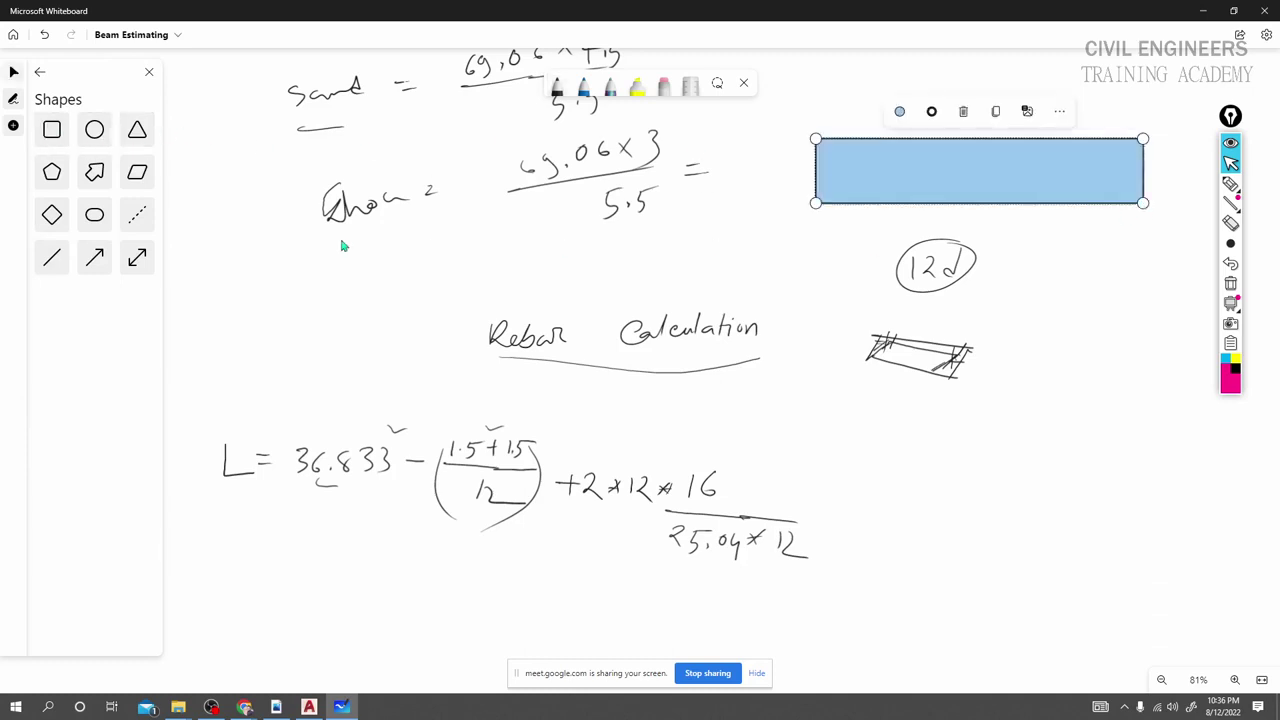
click(52, 257)
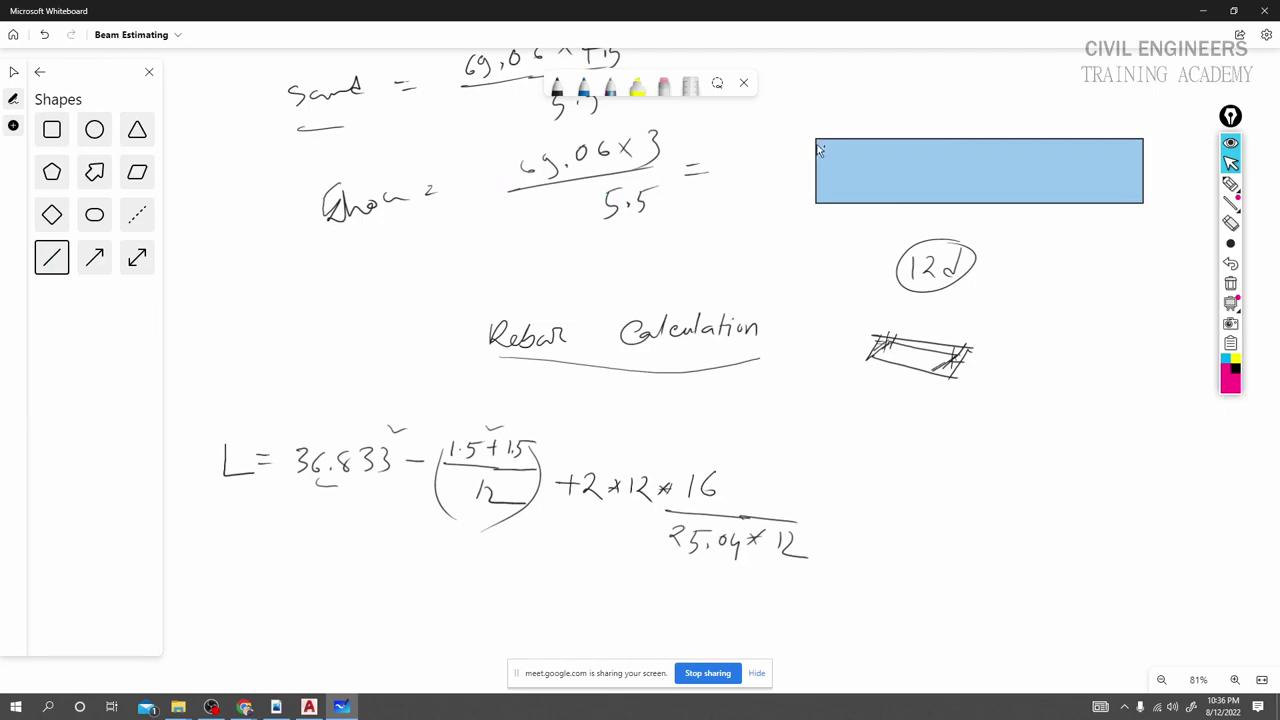
click(52, 130)
drag(818, 83, 711, 280)
click(52, 130)
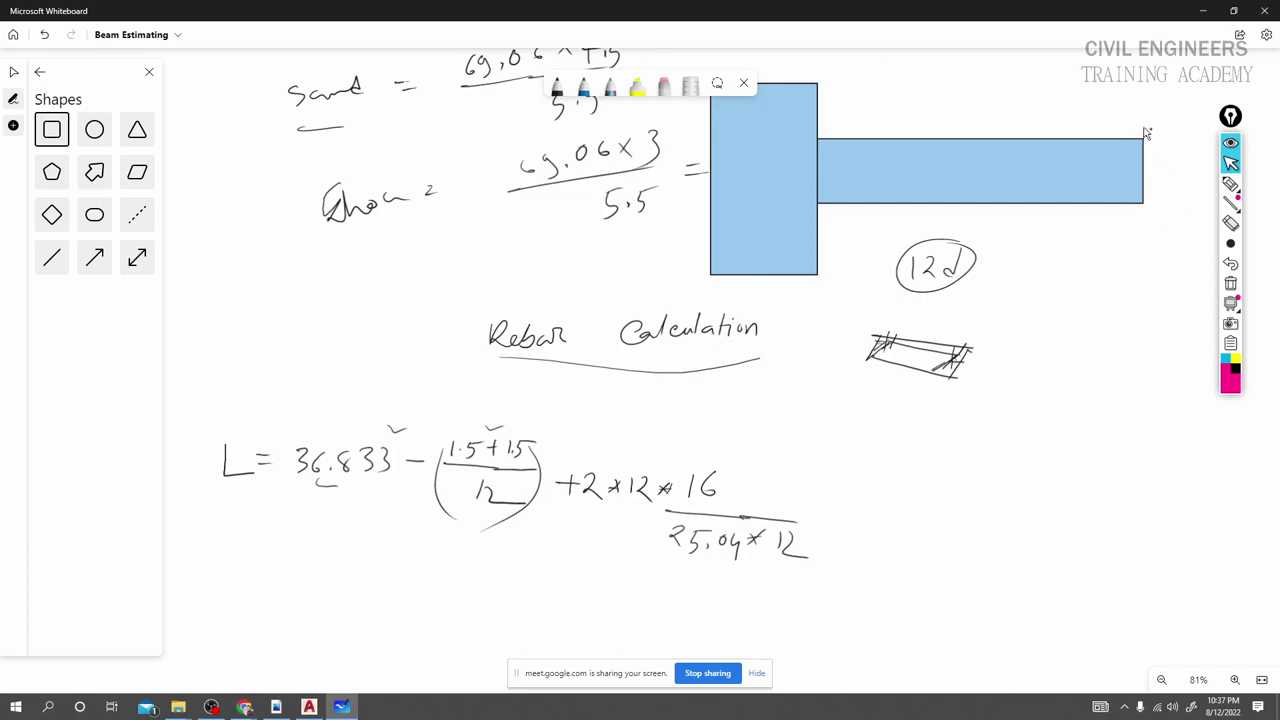
drag(1146, 72, 1196, 316)
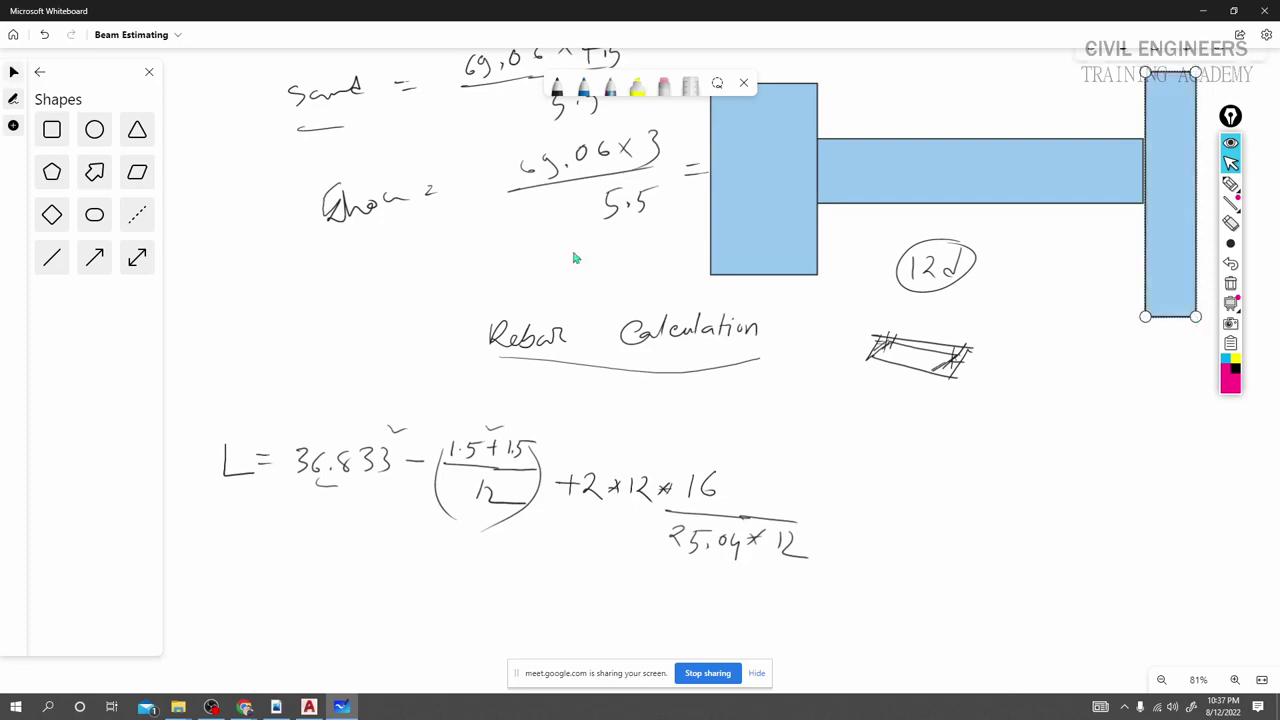
Draw the top bar line across the beam with downward bends into each column.
click(52, 258)
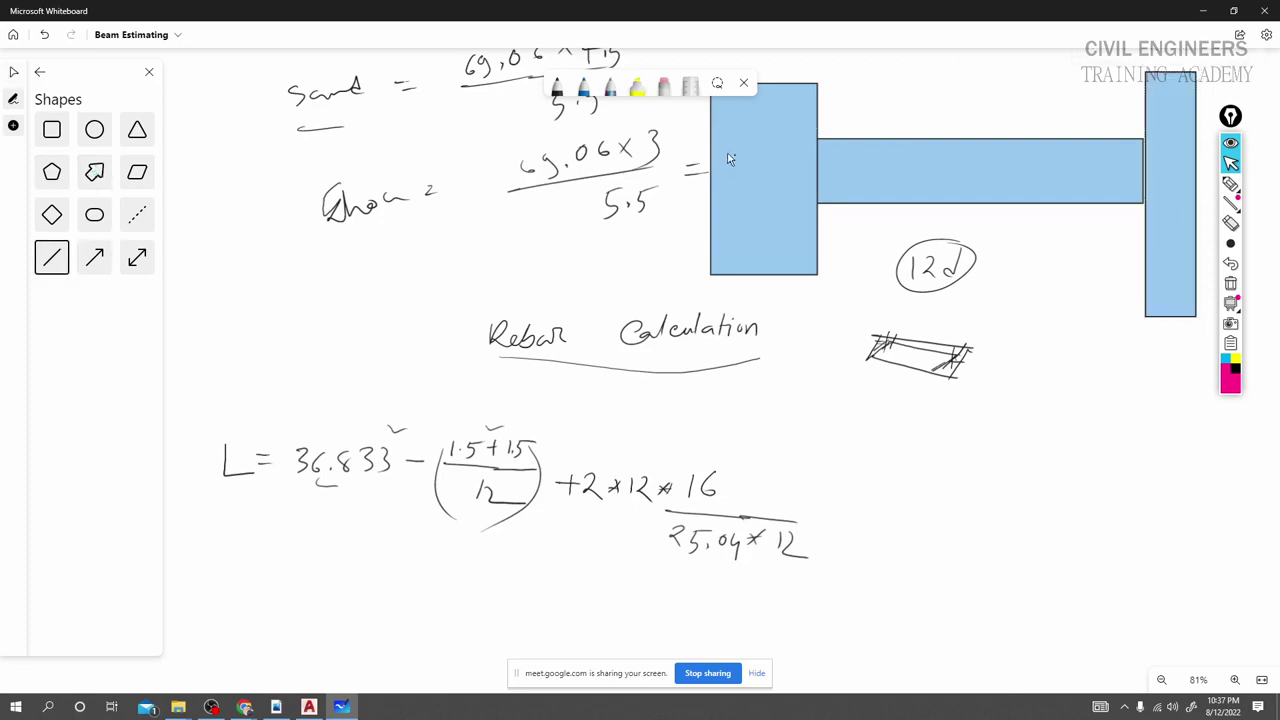
drag(728, 154, 1185, 148)
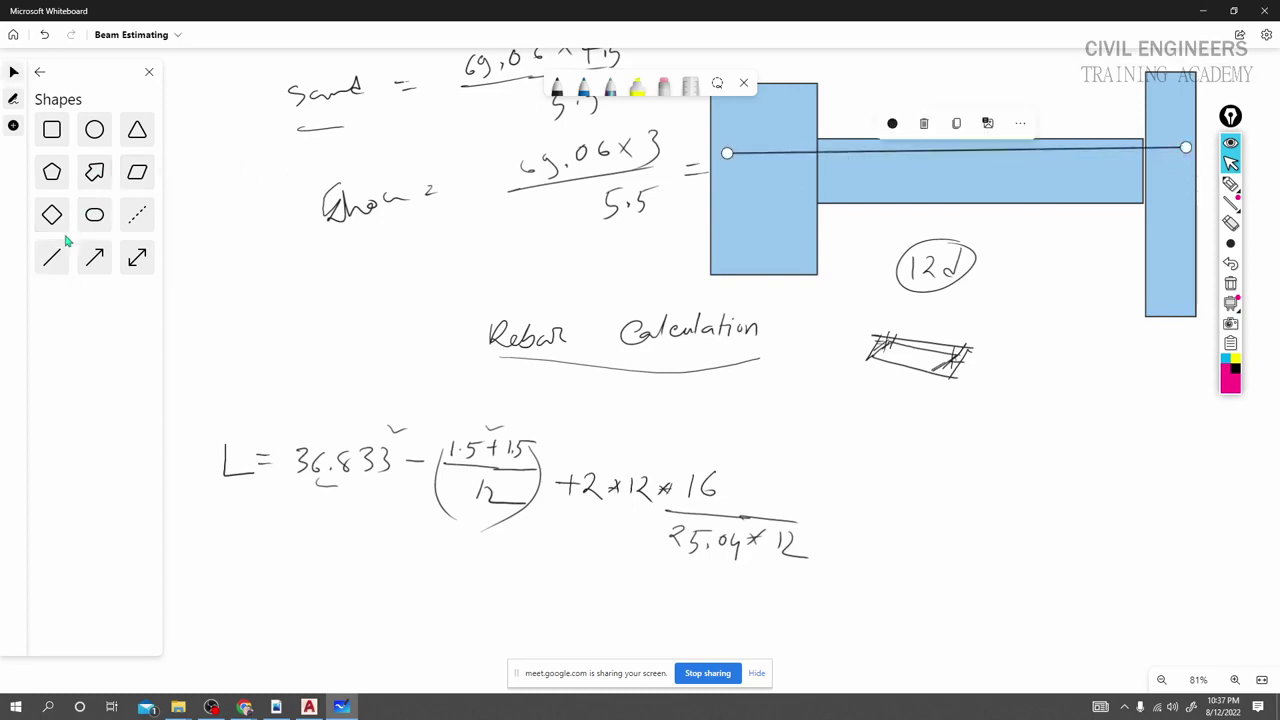
click(64, 244)
drag(729, 154, 728, 207)
click(488, 266)
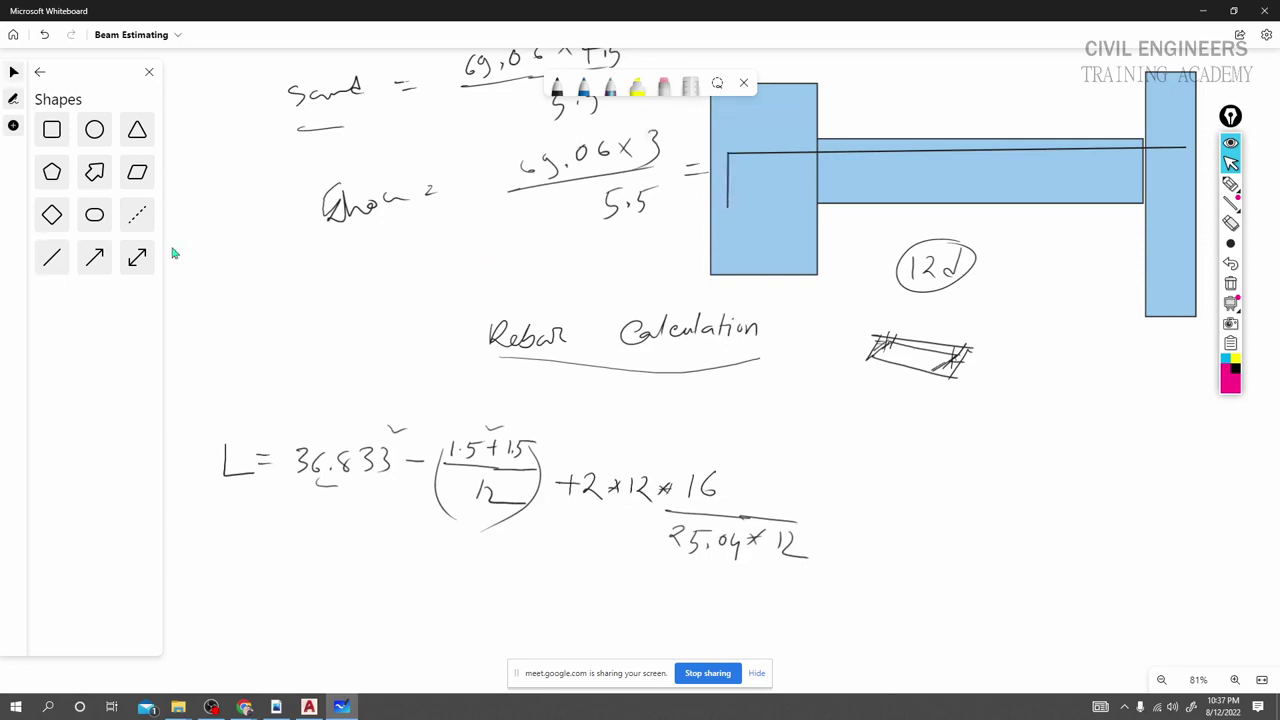
click(52, 257)
drag(1186, 148, 1183, 197)
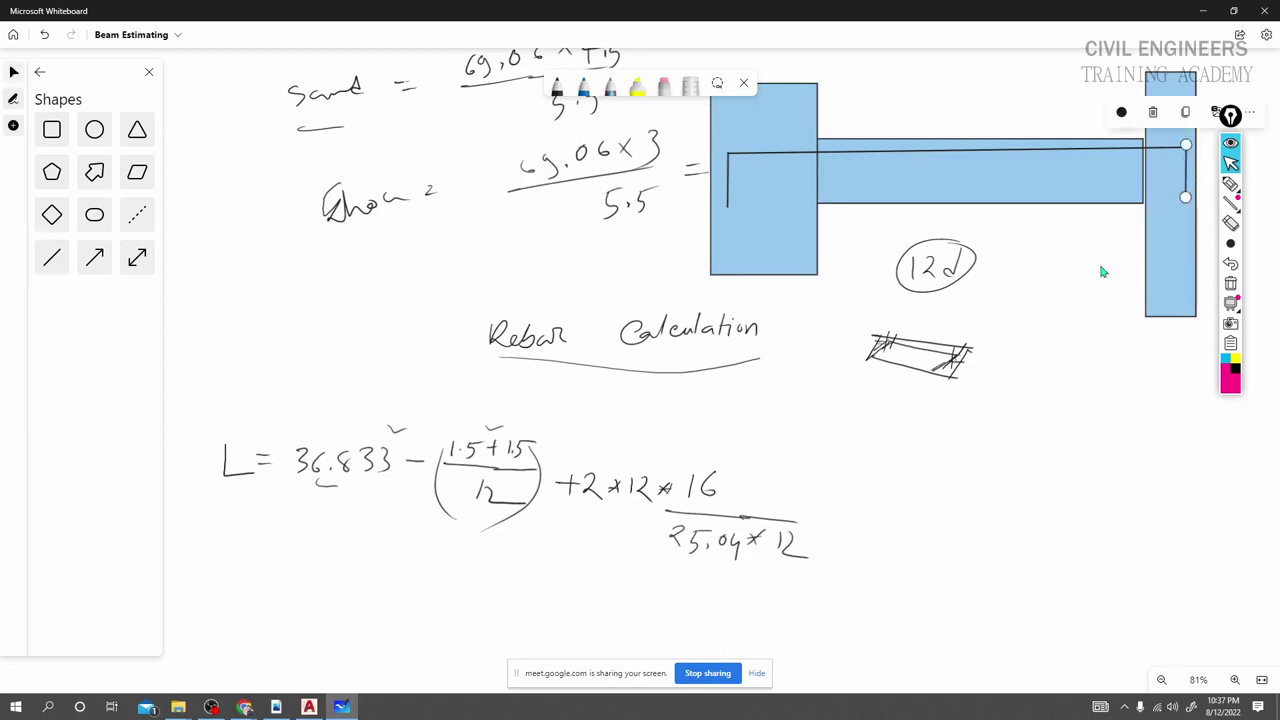
click(1103, 271)
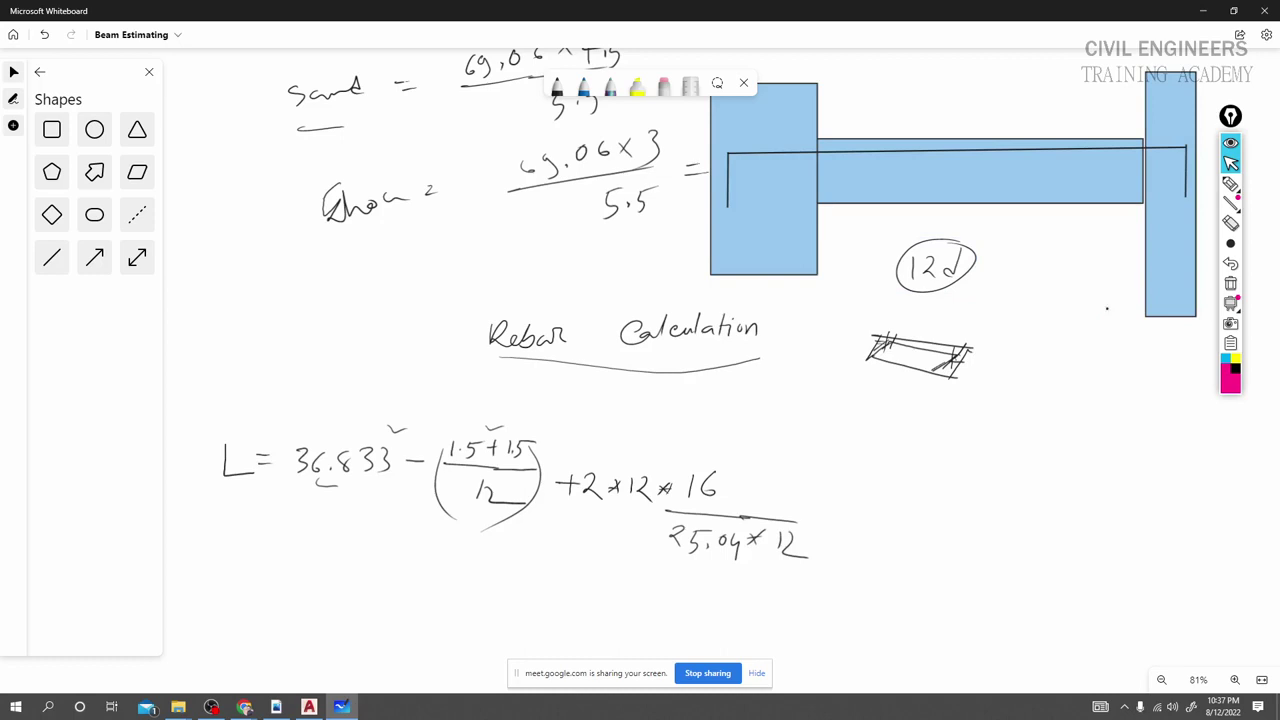
Sketch the bottom bar and label the 20' span and 12" column widths.
mouse_move(820, 276)
mouse_down()
mouse_move(820, 290)
mouse_move(930, 308)
mouse_move(1146, 316)
mouse_up()
drag(1006, 276, 1018, 290)
drag(1030, 278, 1034, 280)
drag(1046, 280, 1058, 268)
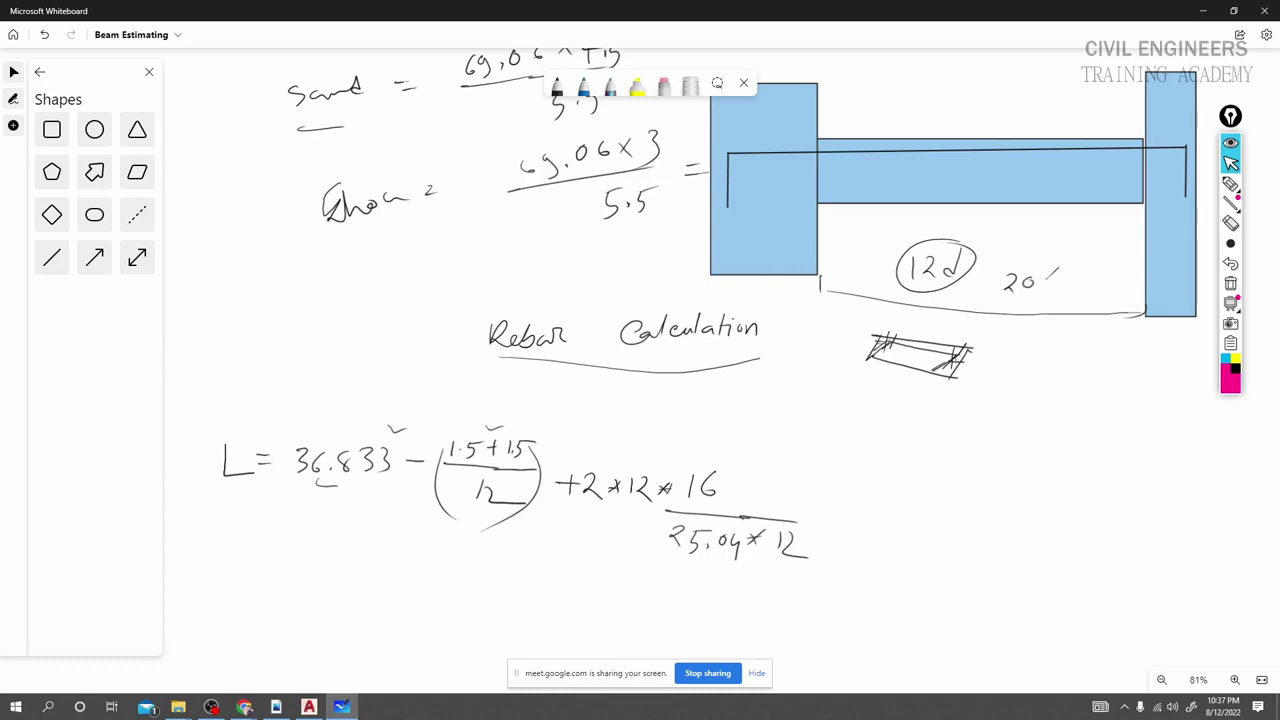
drag(746, 293, 745, 307)
mouse_move(751, 293)
mouse_down()
mouse_move(760, 307)
mouse_move(765, 297)
mouse_up()
mouse_move(1165, 343)
mouse_down()
mouse_move(1160, 361)
mouse_move(1189, 346)
mouse_up()
drag(1196, 339, 1195, 345)
drag(826, 197, 812, 214)
drag(1150, 201, 1124, 221)
Begin L = 20 + below the sketch, mark the top corners, and note ldh and 8d above the beam.
mouse_move(938, 402)
mouse_down()
mouse_move(939, 426)
mouse_move(962, 427)
mouse_up()
mouse_move(980, 407)
mouse_down()
mouse_move(1024, 419)
mouse_move(1041, 400)
mouse_move(1088, 411)
mouse_move(1074, 428)
mouse_up()
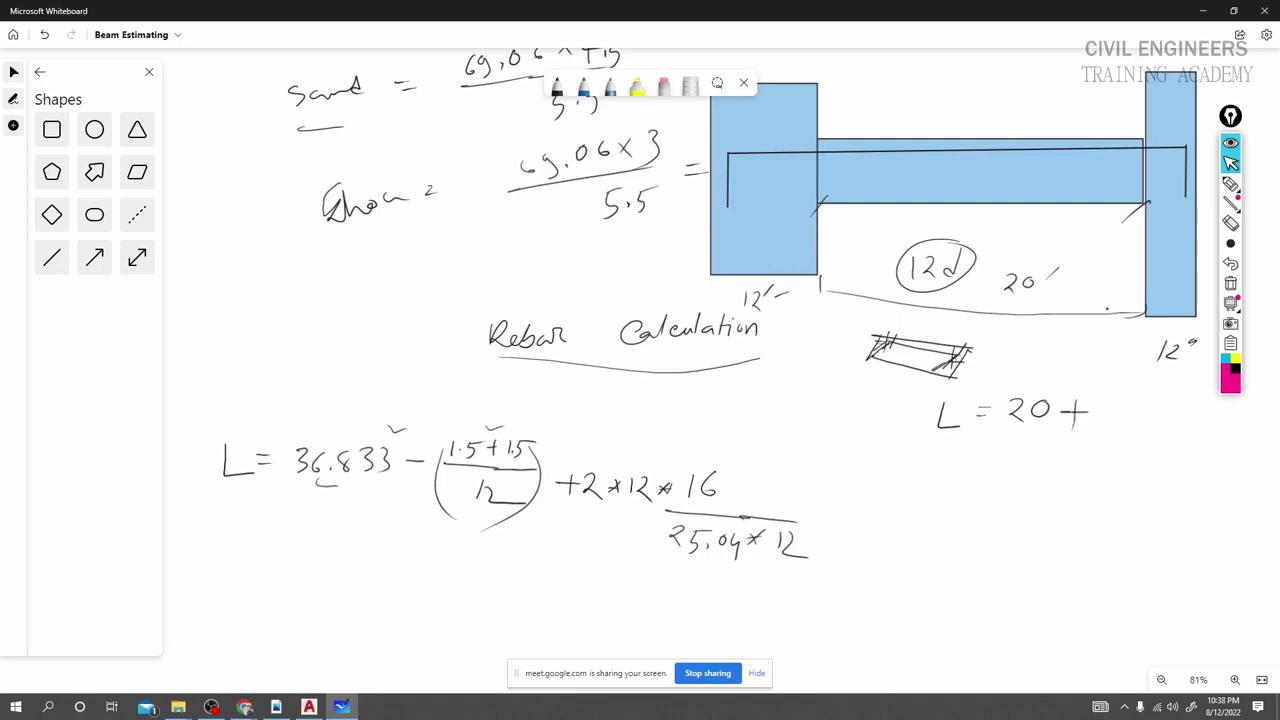
drag(811, 159, 824, 145)
drag(727, 160, 737, 145)
mouse_move(1125, 158)
mouse_down()
mouse_move(1150, 140)
mouse_move(1190, 143)
mouse_up()
mouse_move(1001, 106)
mouse_down()
mouse_move(1012, 86)
mouse_move(1006, 112)
mouse_move(1026, 104)
mouse_move(1040, 116)
mouse_up()
mouse_move(1034, 64)
mouse_down()
mouse_move(991, 92)
mouse_move(1036, 66)
mouse_up()
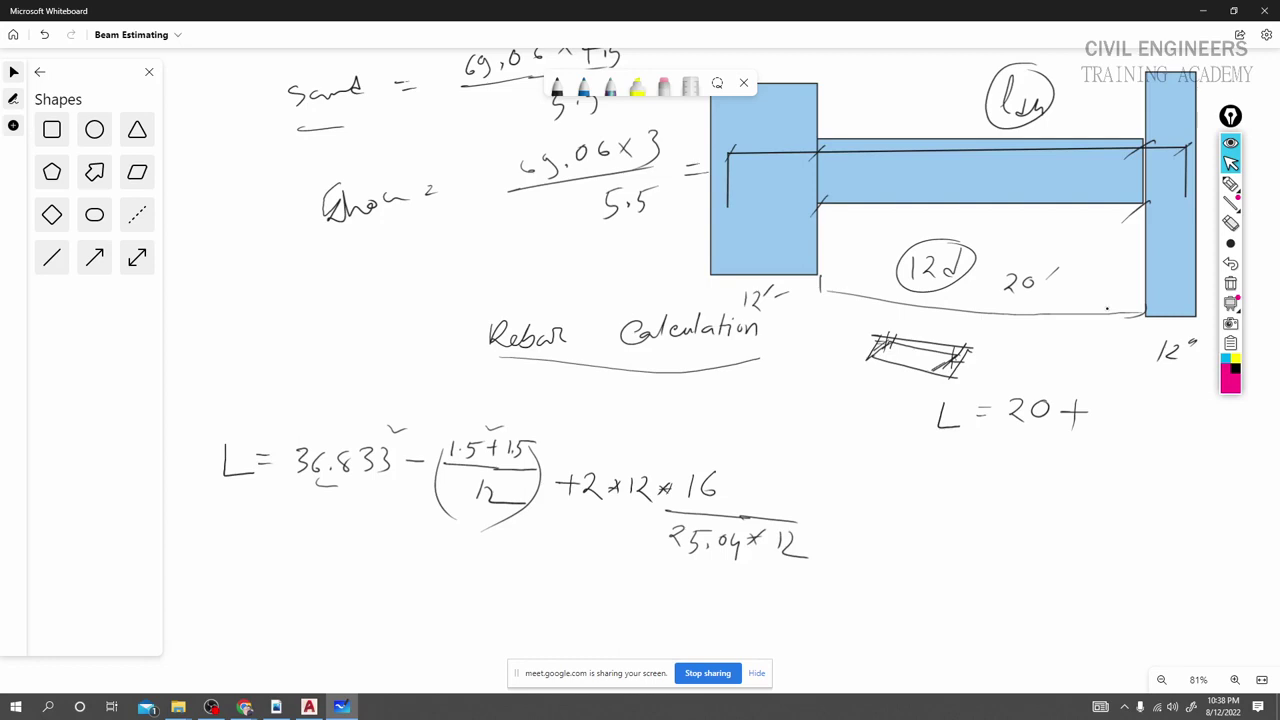
mouse_move(868, 82)
mouse_down()
mouse_move(862, 100)
mouse_move(884, 90)
mouse_move(884, 101)
mouse_up()
Start the 8d calculation as 8d = 8×16 at the bottom right.
mouse_move(1127, 568)
mouse_down()
mouse_move(1122, 588)
mouse_move(1146, 570)
mouse_move(1132, 626)
mouse_move(1157, 621)
mouse_up()
mouse_move(1157, 611)
mouse_down()
mouse_move(1147, 621)
mouse_move(1170, 625)
mouse_up()
drag(1186, 605, 1177, 618)
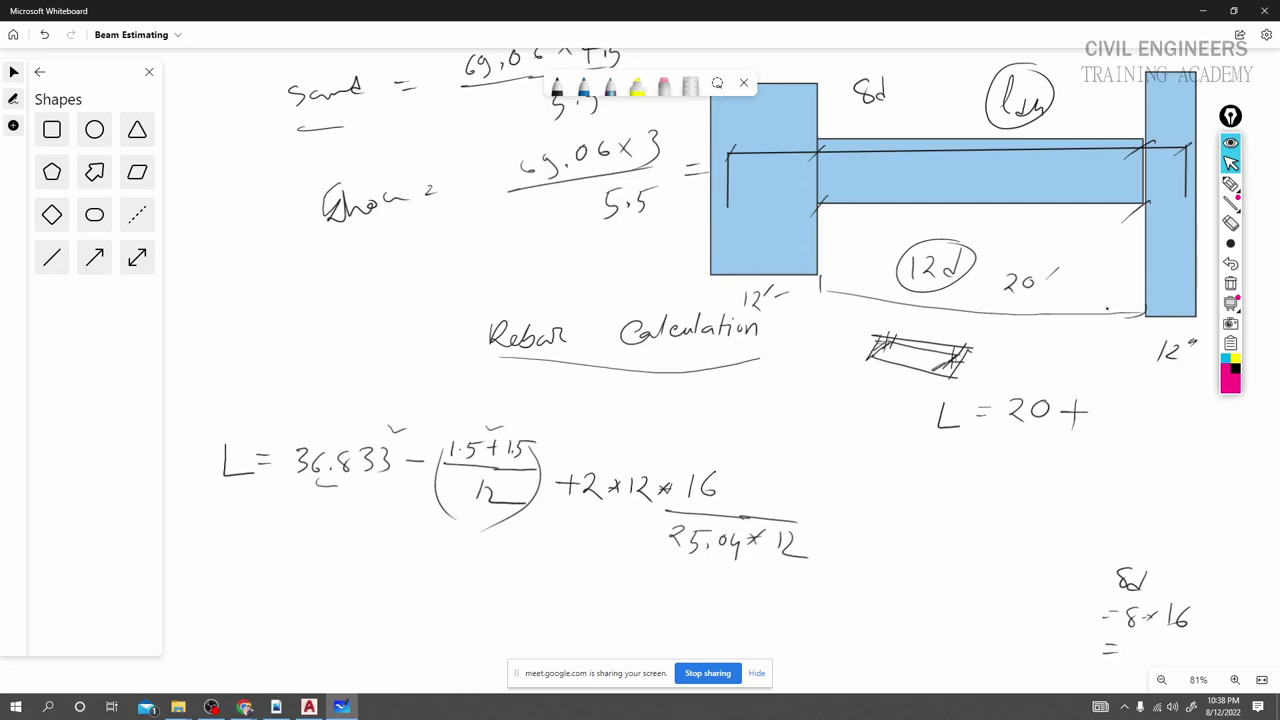
Write the 8d result 128 and the 150 minimum, double-underlining 150.
mouse_move(1137, 643)
mouse_down()
mouse_move(1149, 657)
mouse_move(1161, 647)
mouse_up()
drag(1188, 525, 1190, 544)
drag(1198, 527, 1200, 553)
mouse_move(1206, 530)
mouse_down()
mouse_move(1197, 559)
mouse_move(1228, 555)
mouse_up()
drag(1185, 567, 1235, 565)
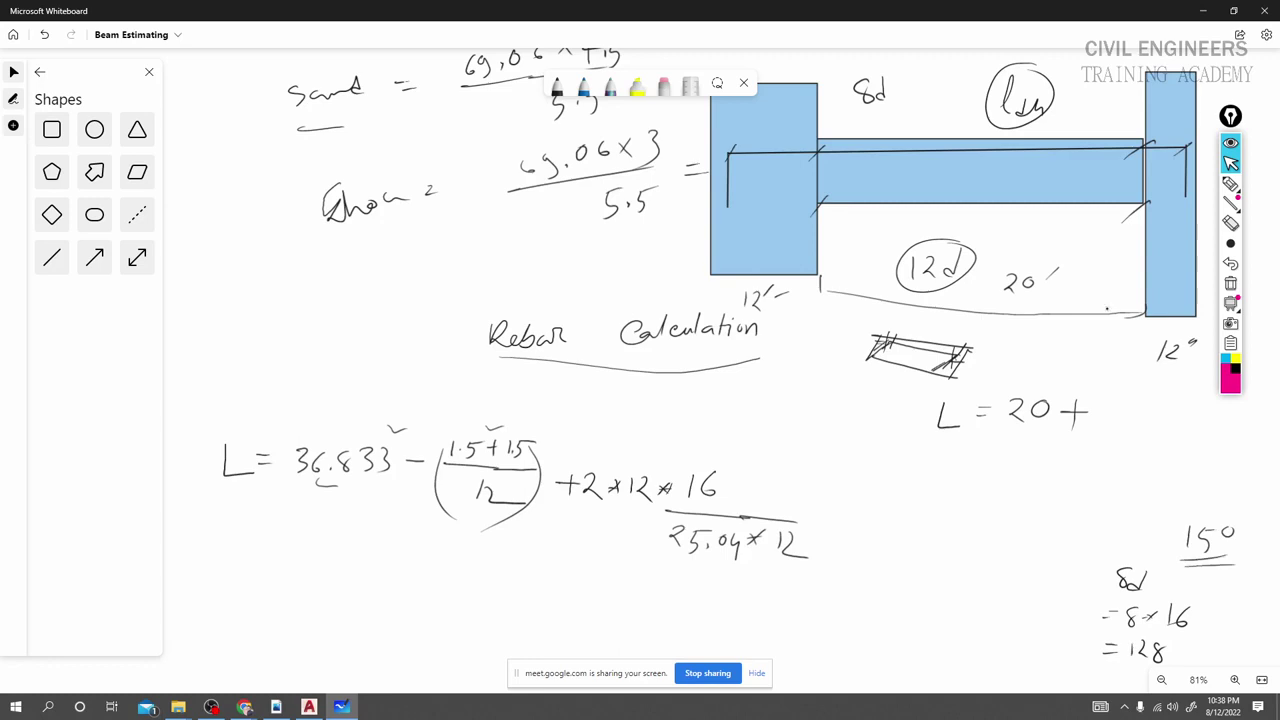
Write the ldh fraction 4120×16 / 5.4√25 with its result 298.78.
drag(1012, 535, 1102, 534)
mouse_move(1024, 507)
mouse_down()
mouse_move(1020, 521)
mouse_move(1040, 534)
mouse_move(1062, 531)
mouse_up()
drag(1070, 513, 1148, 534)
mouse_move(1042, 550)
mouse_down()
mouse_move(1038, 574)
mouse_move(1061, 549)
mouse_move(1078, 580)
mouse_up()
mouse_move(1090, 564)
mouse_down()
mouse_move(1132, 548)
mouse_move(1104, 572)
mouse_move(1124, 576)
mouse_up()
mouse_move(1120, 556)
mouse_down()
mouse_move(1148, 555)
mouse_move(1170, 522)
mouse_move(1181, 530)
mouse_up()
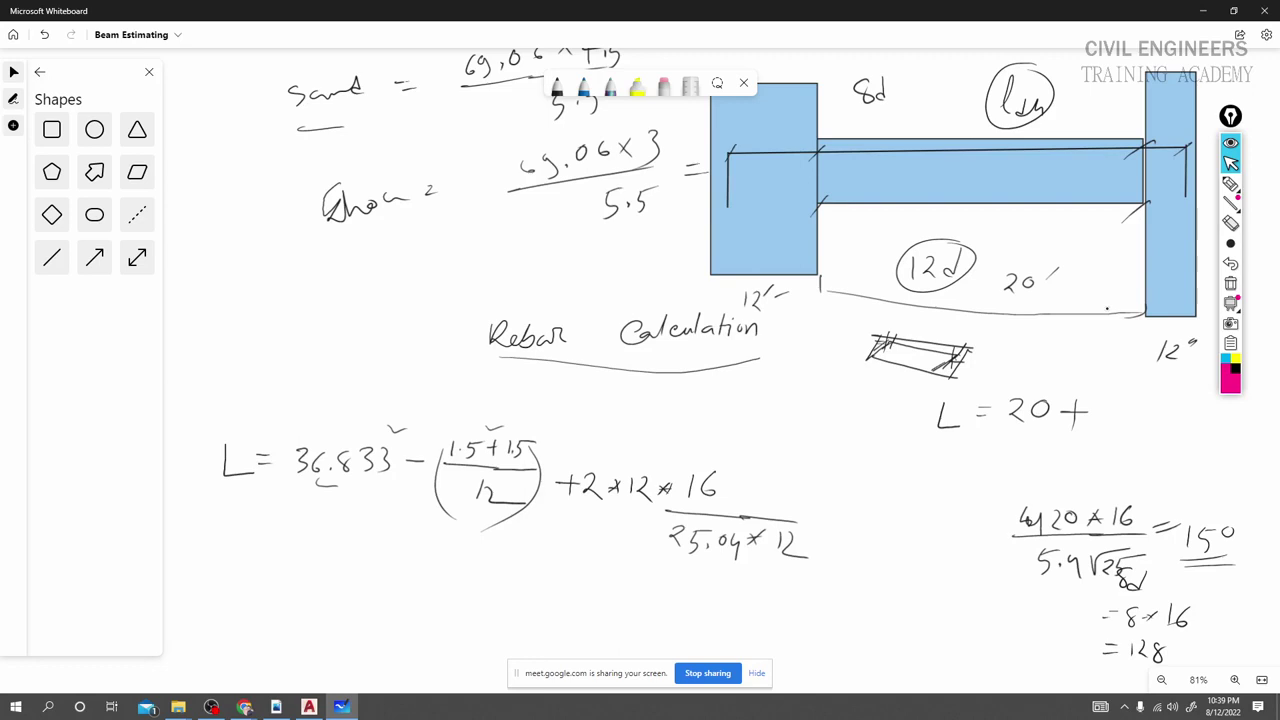
mouse_move(1189, 494)
mouse_down()
mouse_move(1222, 514)
mouse_move(1276, 476)
mouse_up()
Separate 298.78 from 150, circle 150 and 128, and underline 298.78.
drag(738, 326, 788, 314)
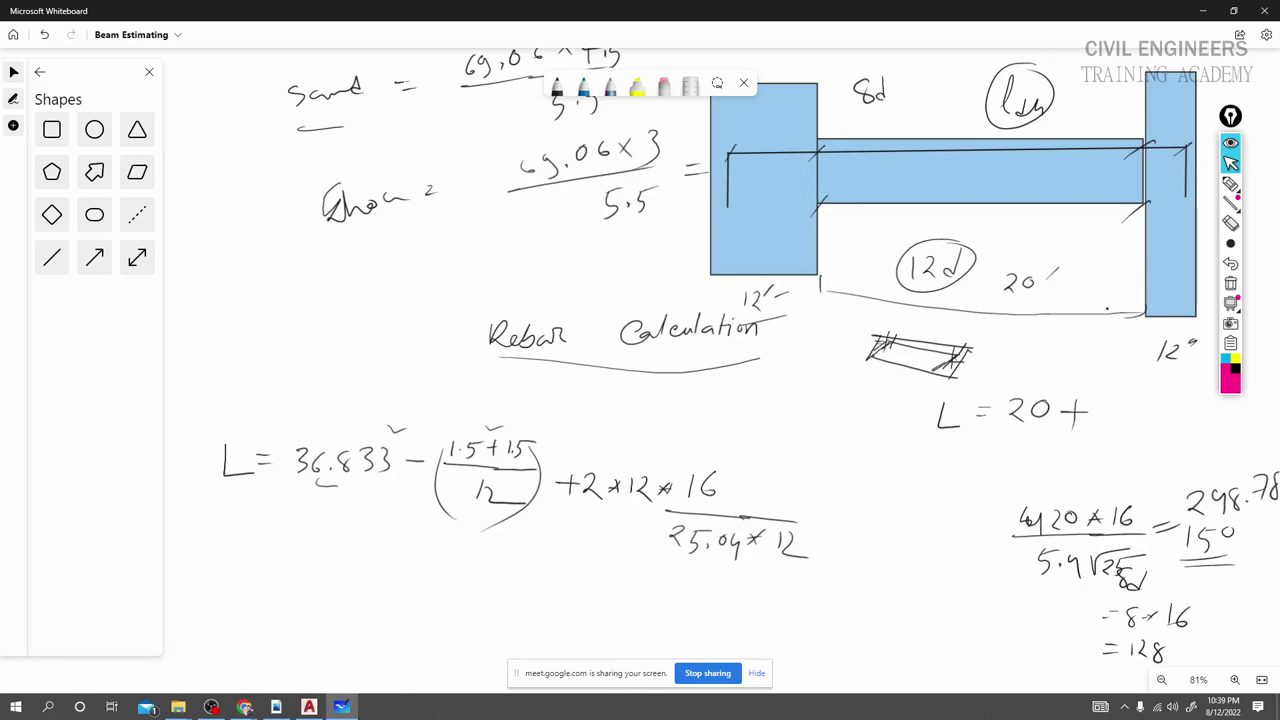
drag(1182, 527, 1253, 520)
mouse_move(1240, 522)
mouse_down()
mouse_move(1190, 532)
mouse_move(1236, 520)
mouse_up()
mouse_move(1152, 631)
mouse_down()
mouse_move(1122, 634)
mouse_move(1162, 642)
mouse_up()
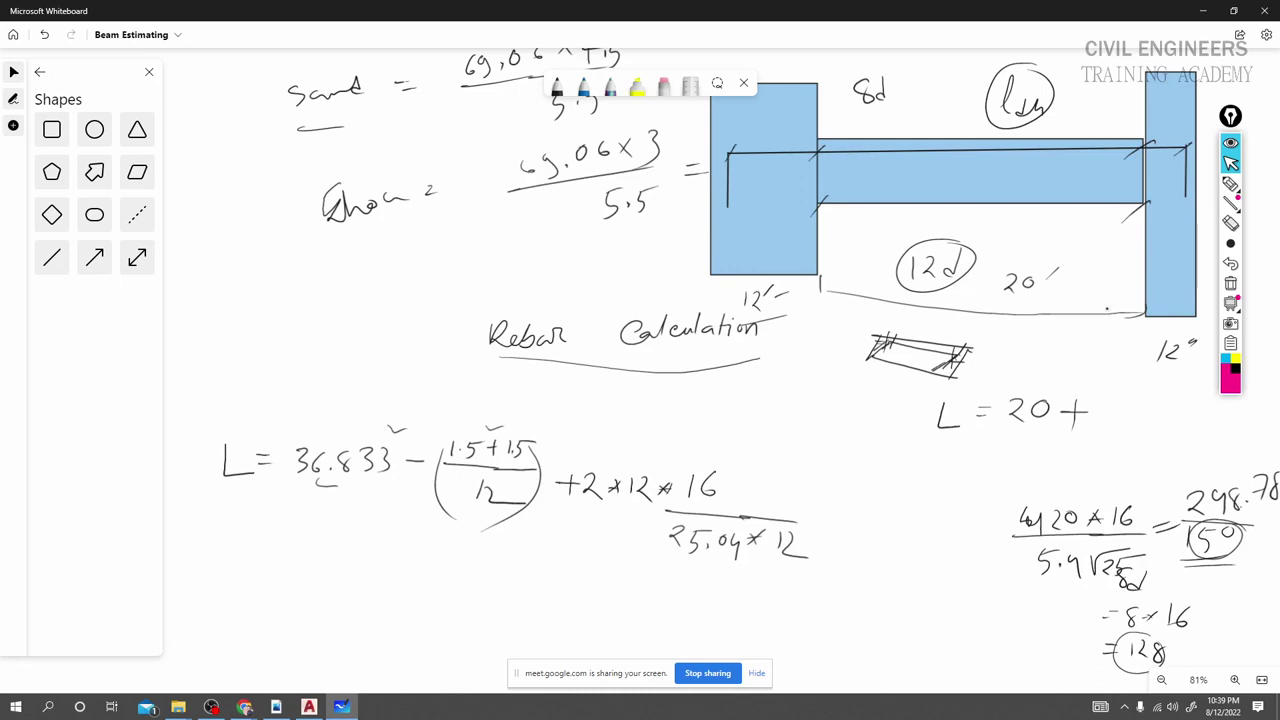
drag(1186, 518, 1276, 522)
Note 12×25 above the result.
mouse_move(1150, 453)
mouse_down()
mouse_move(1151, 476)
mouse_move(1169, 457)
mouse_move(1172, 478)
mouse_up()
mouse_move(1177, 459)
mouse_down()
mouse_move(1188, 476)
mouse_move(1177, 478)
mouse_up()
drag(1198, 449, 1210, 474)
mouse_move(1220, 450)
mouse_down()
mouse_move(1216, 478)
mouse_move(1252, 446)
mouse_up()
Note 300, mark the bar at the left column, and start the anchorage term after L = 20 +.
mouse_move(1034, 459)
mouse_down()
mouse_move(1048, 464)
mouse_move(1036, 482)
mouse_up()
mouse_move(1058, 459)
mouse_down()
mouse_move(1052, 472)
mouse_move(1060, 460)
mouse_up()
drag(1076, 452, 1082, 452)
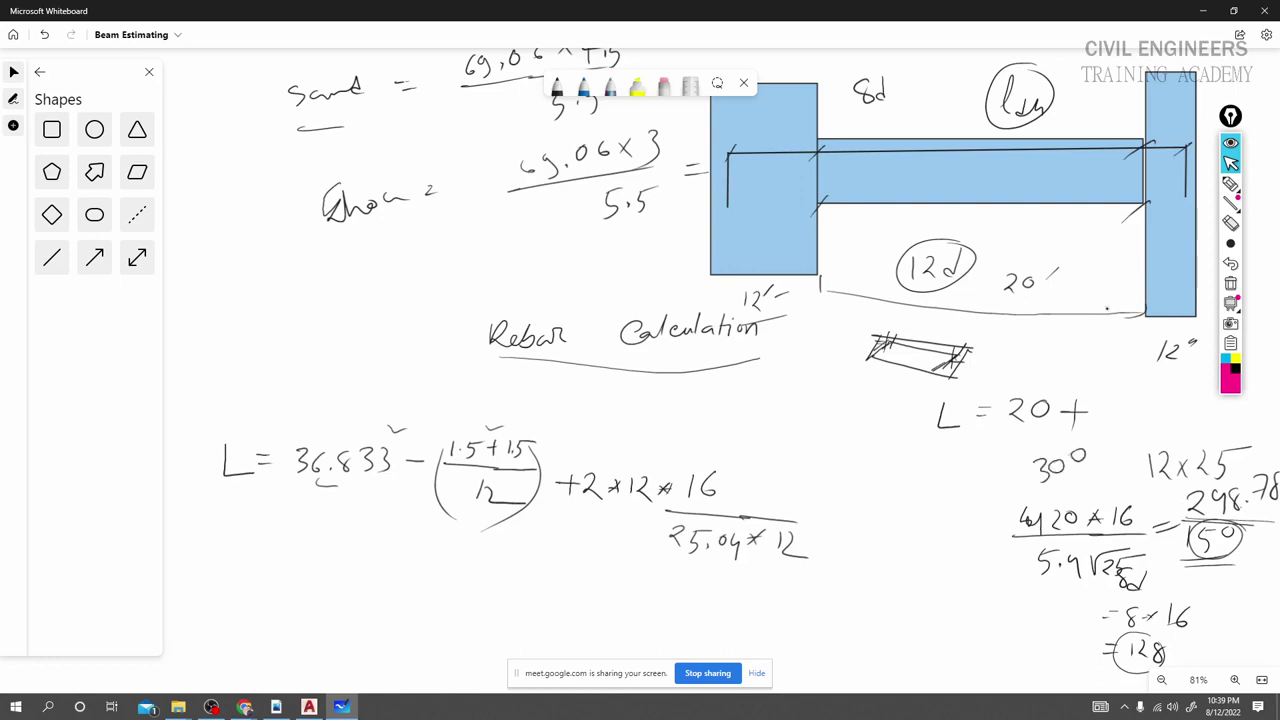
drag(726, 167, 709, 183)
mouse_move(1118, 411)
mouse_down()
mouse_move(1144, 446)
mouse_move(1163, 415)
mouse_move(1128, 452)
mouse_move(1152, 400)
mouse_up()
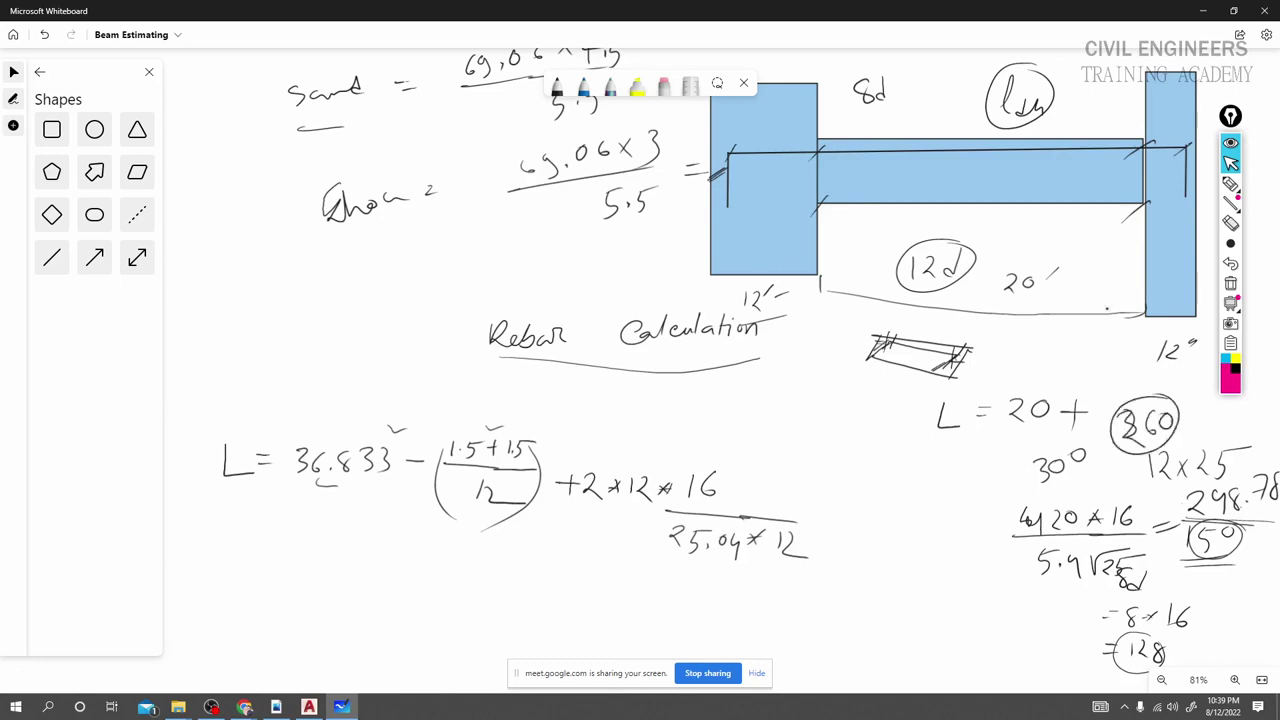
drag(1192, 520, 1270, 516)
Write the anchorage term 2×250/(25×11) followed by a plus sign.
mouse_move(1100, 376)
mouse_down()
mouse_move(1112, 395)
mouse_move(1127, 391)
mouse_up()
drag(1121, 373, 1142, 370)
drag(1096, 400, 1168, 373)
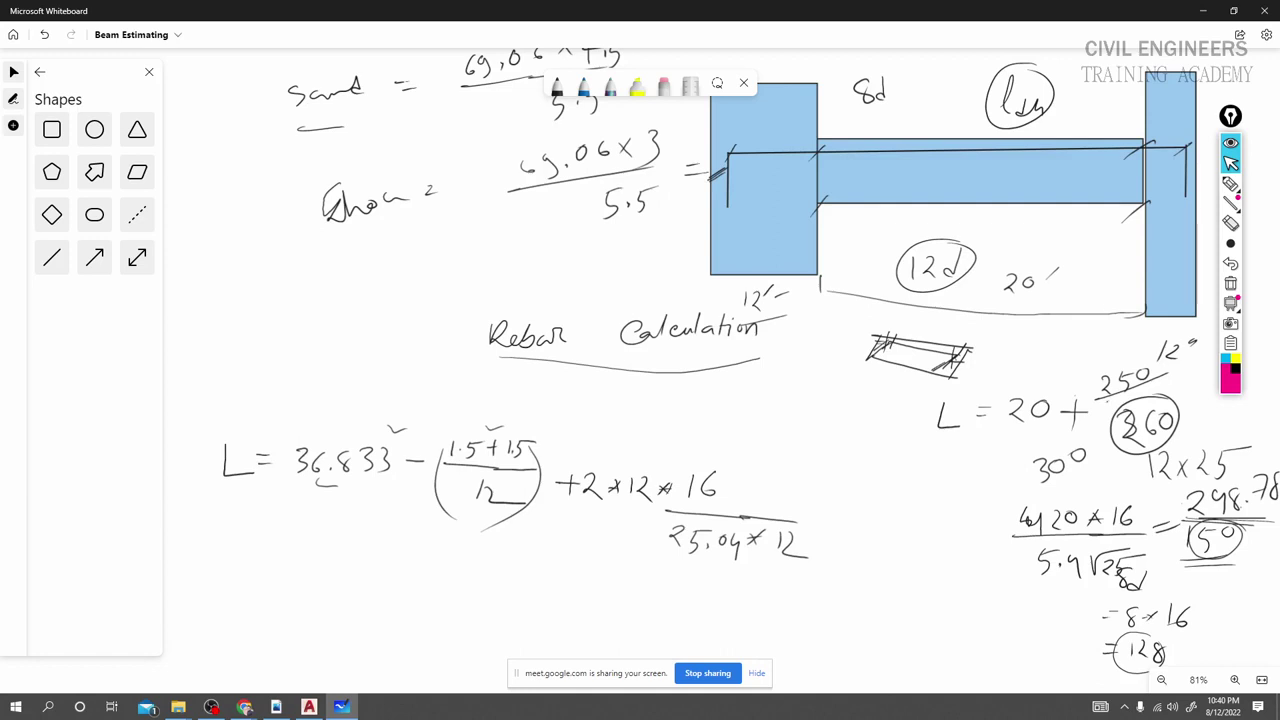
mouse_move(1116, 397)
mouse_down()
mouse_move(1121, 407)
mouse_move(1131, 395)
mouse_up()
drag(1137, 387, 1147, 400)
mouse_move(1147, 388)
mouse_down()
mouse_move(1138, 400)
mouse_move(1157, 398)
mouse_up()
drag(1165, 385, 1168, 399)
mouse_move(1177, 374)
mouse_down()
mouse_move(1199, 374)
mouse_move(1190, 384)
mouse_up()
drag(1079, 385, 1088, 397)
Mark the beam's left and right joints on the sketch and note 12d beside the formula.
drag(828, 134, 815, 147)
drag(1186, 146, 1163, 157)
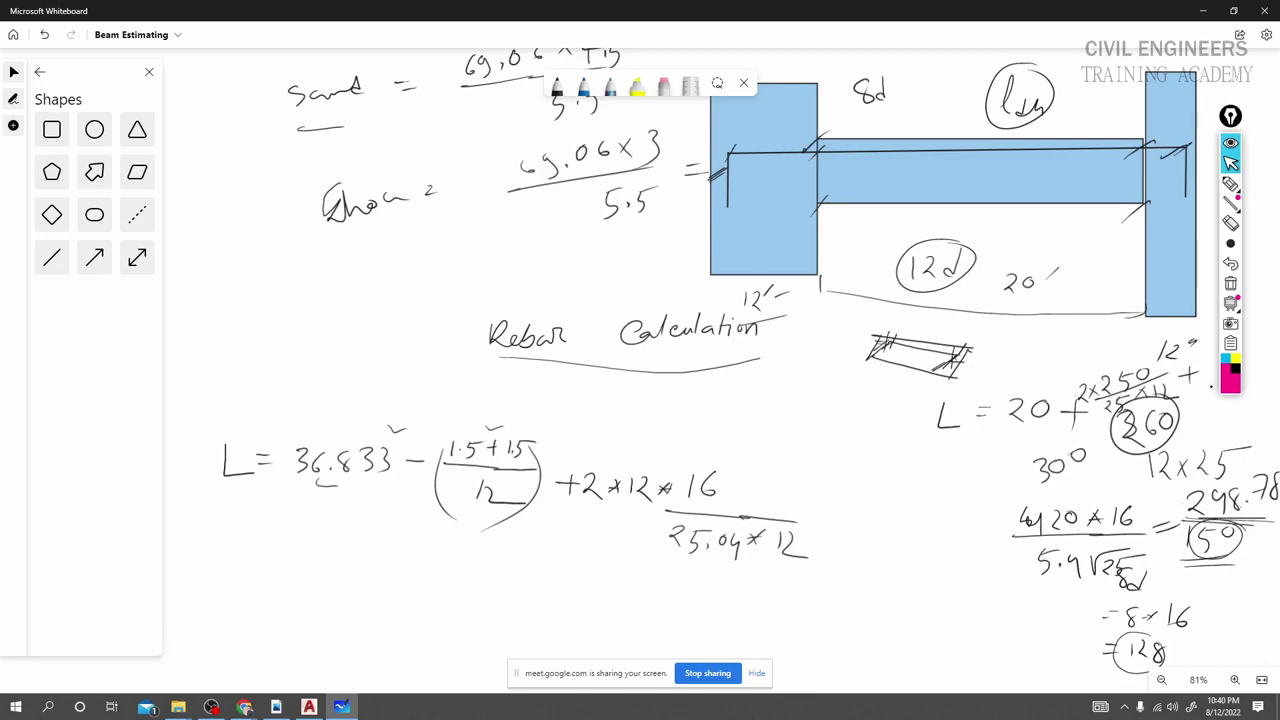
mouse_move(871, 455)
mouse_down()
mouse_move(866, 473)
mouse_move(898, 465)
mouse_move(910, 430)
mouse_up()
drag(1230, 116, 1263, 44)
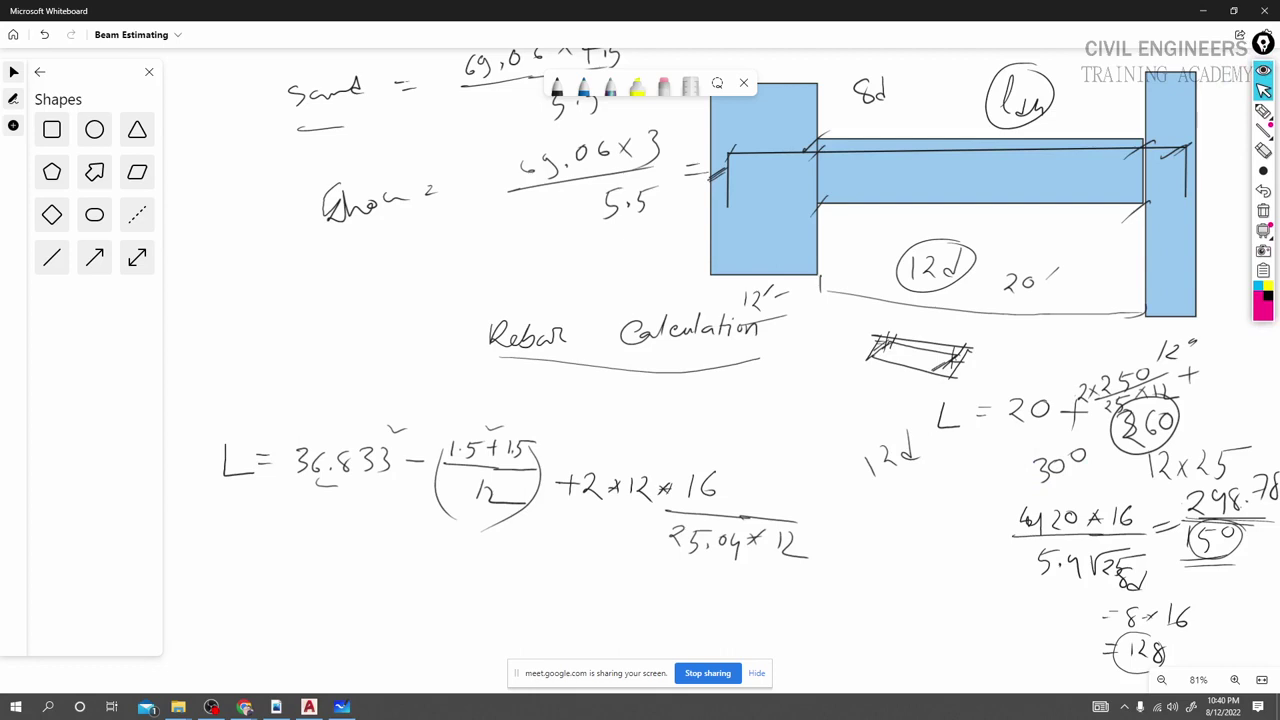
drag(729, 193, 751, 182)
Add the 12×16 hook term, tick the left joint, and write an equals sign under the first L formula.
drag(1206, 362, 1208, 381)
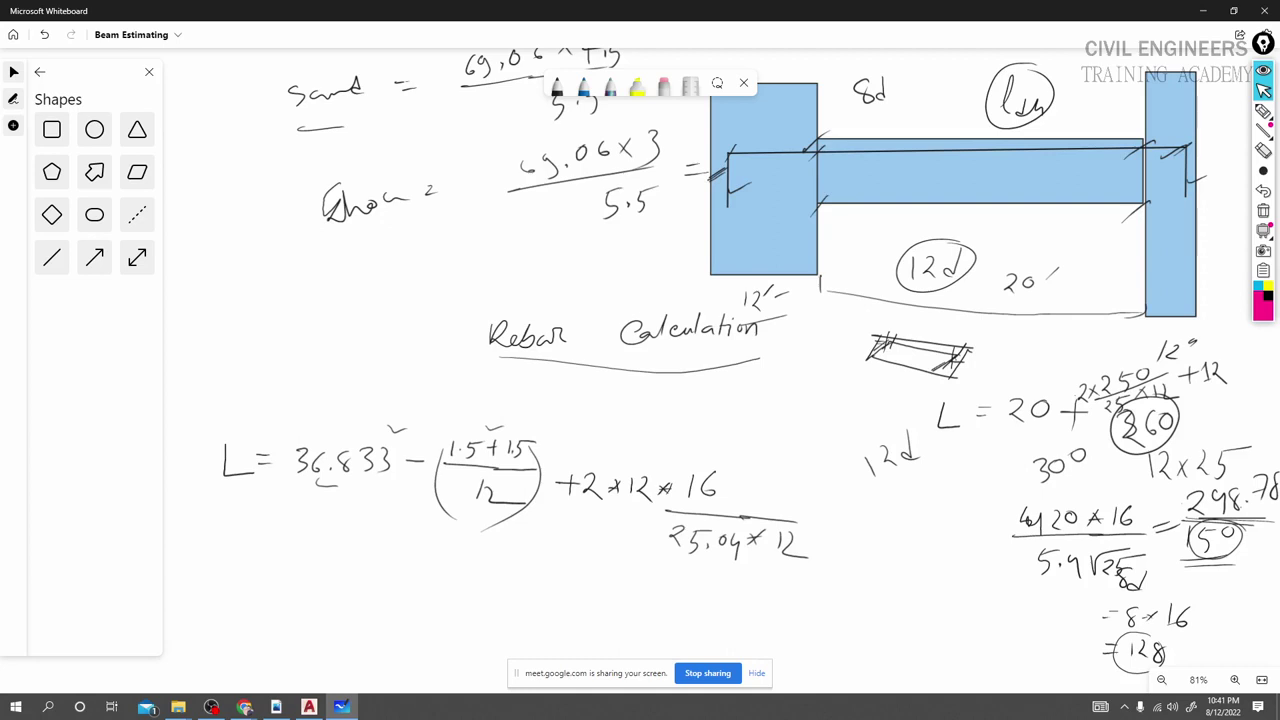
drag(1224, 368, 1268, 372)
mouse_move(1268, 360)
mouse_down()
mouse_move(1258, 372)
mouse_move(1277, 372)
mouse_up()
mouse_move(770, 168)
mouse_down()
mouse_move(805, 152)
mouse_move(845, 157)
mouse_up()
drag(283, 560, 301, 562)
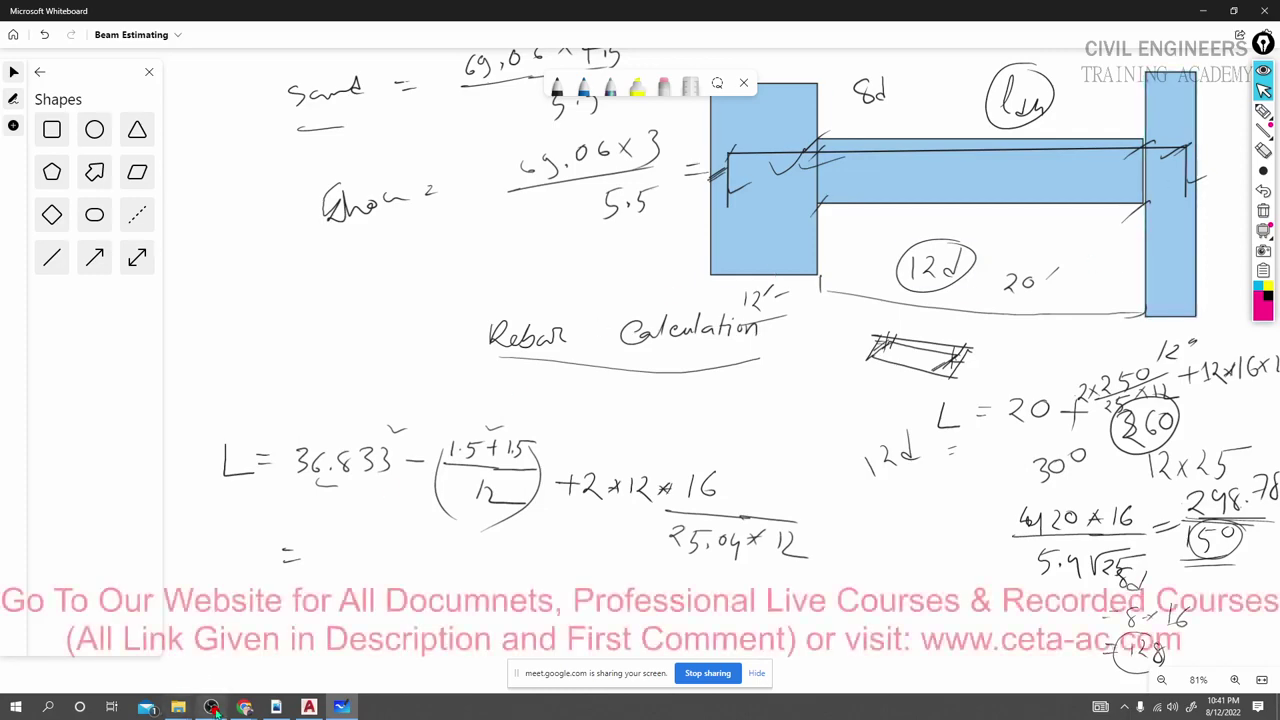
mouse_move(213, 708)
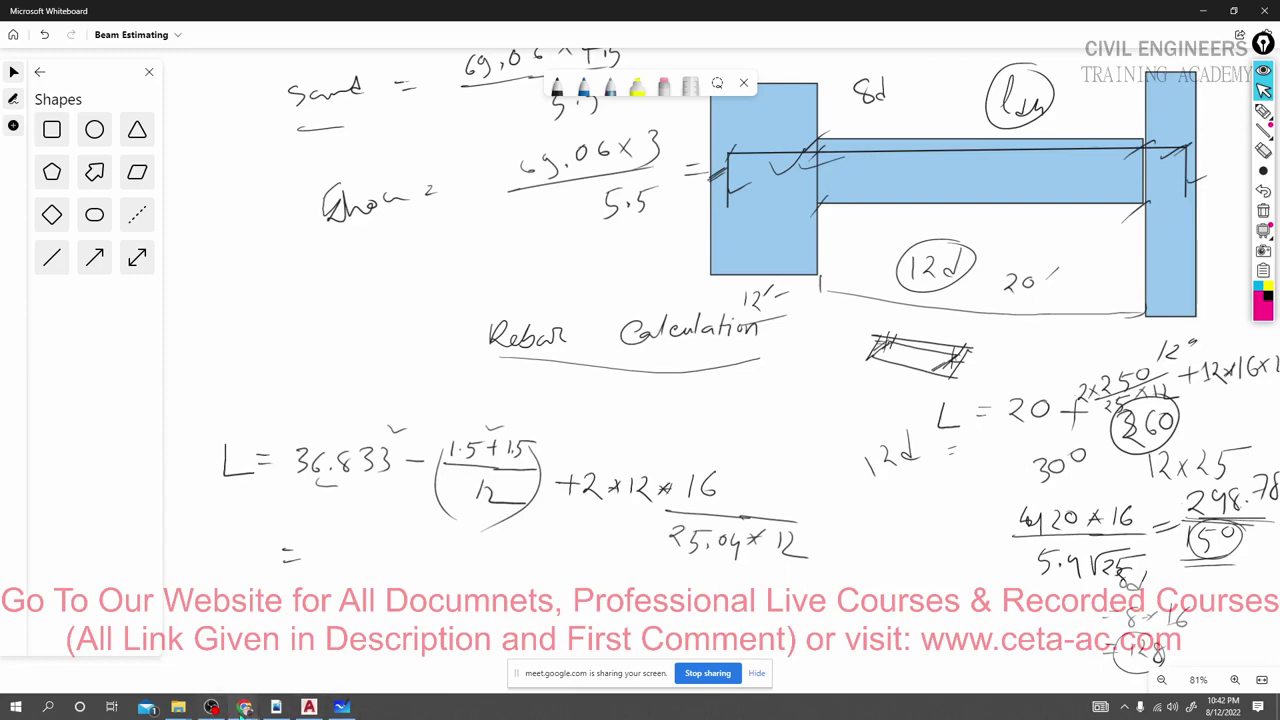
click(181, 684)
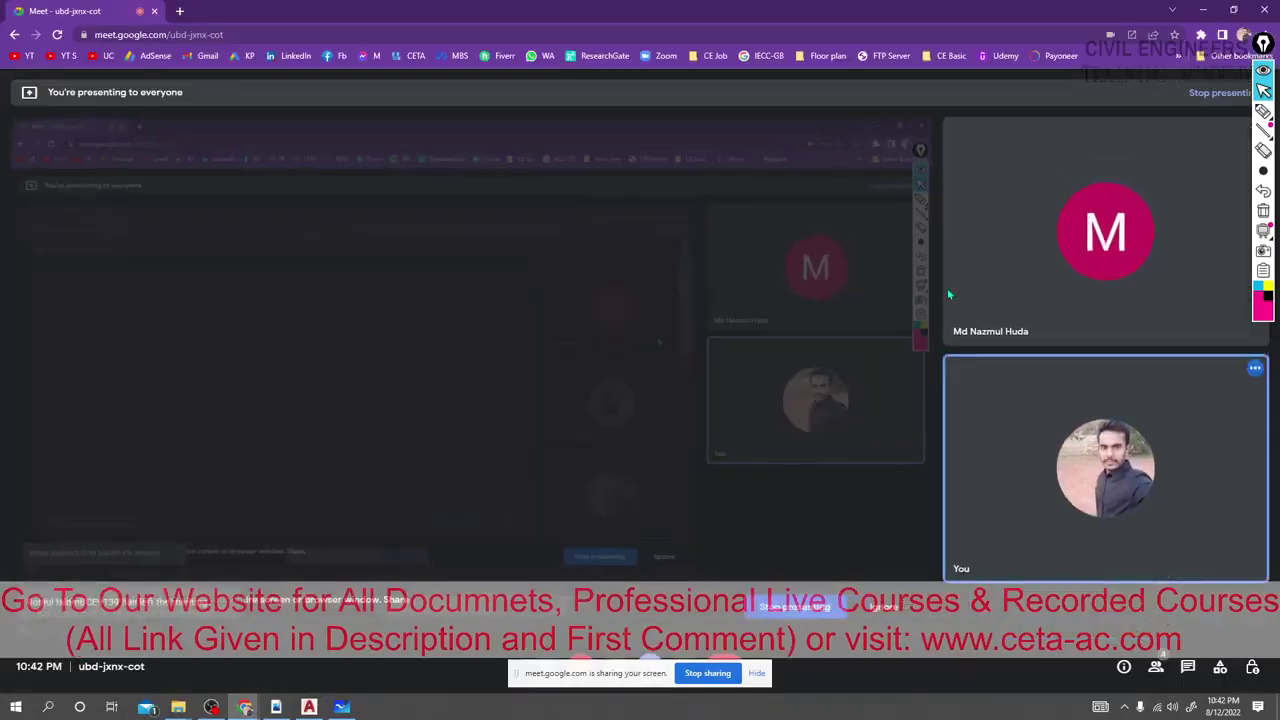
click(1205, 8)
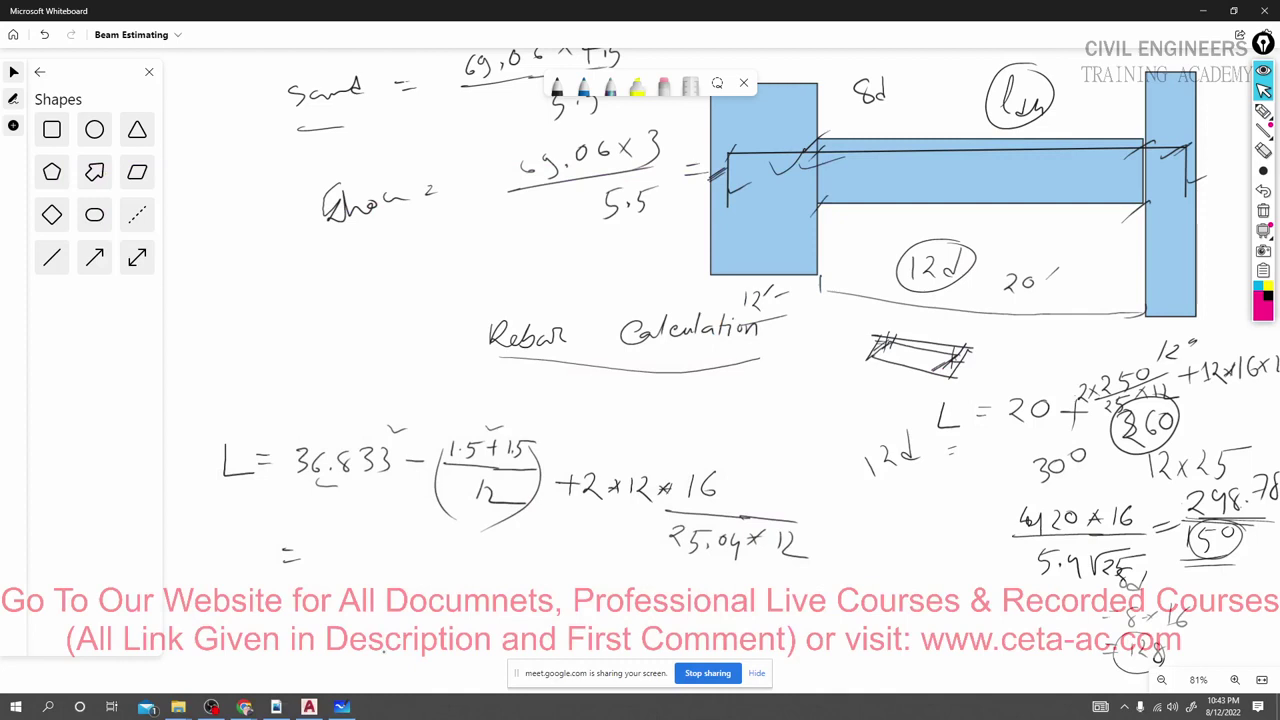
Write the first bar length result = 38.36' under the L formula.
mouse_move(328, 541)
mouse_down()
mouse_move(336, 566)
mouse_move(358, 544)
mouse_move(396, 541)
mouse_move(390, 562)
mouse_move(430, 539)
mouse_up()
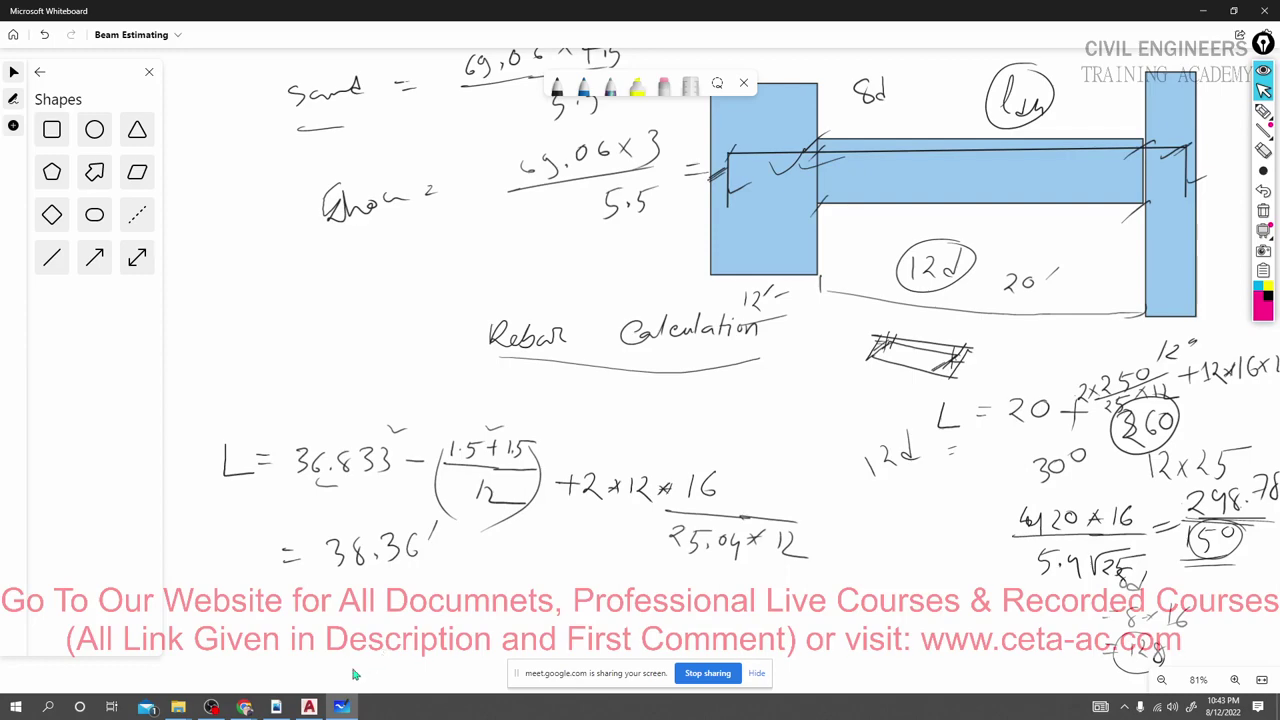
Switch to the AutoCAD FB1 section drawing.
click(309, 707)
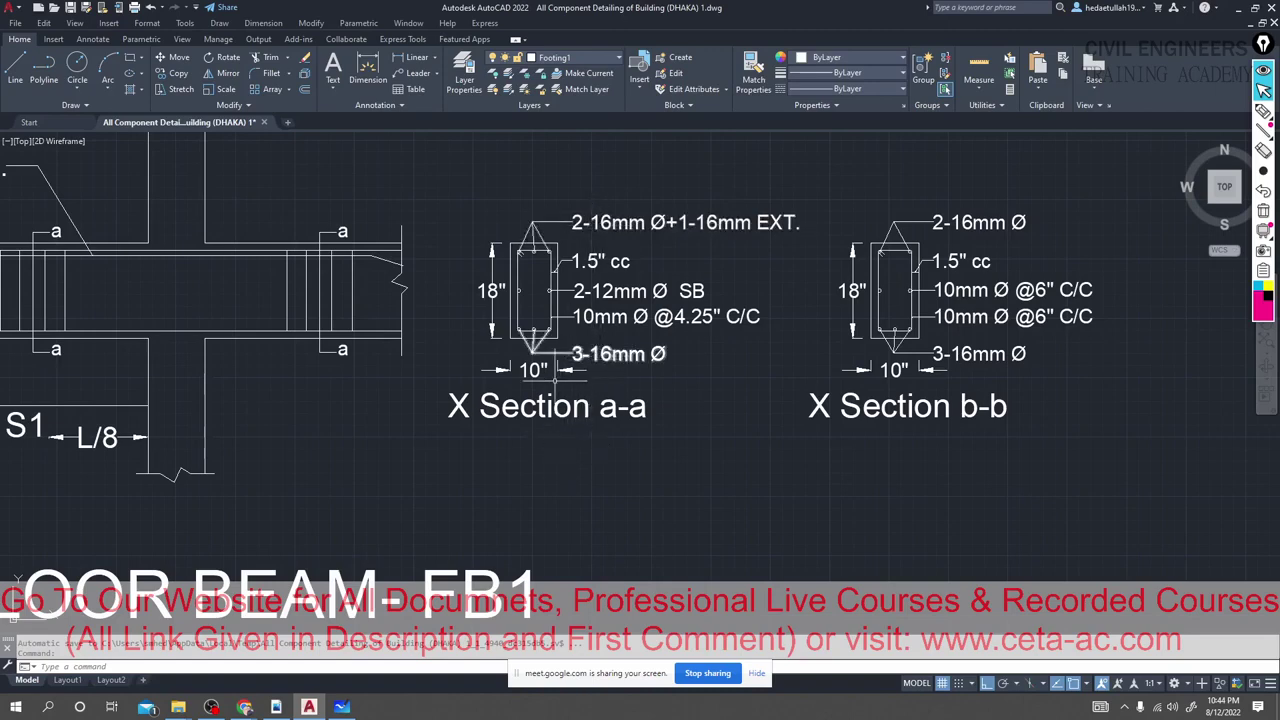
Glance at the code reference PDF, then return to the Whiteboard calculations.
click(275, 707)
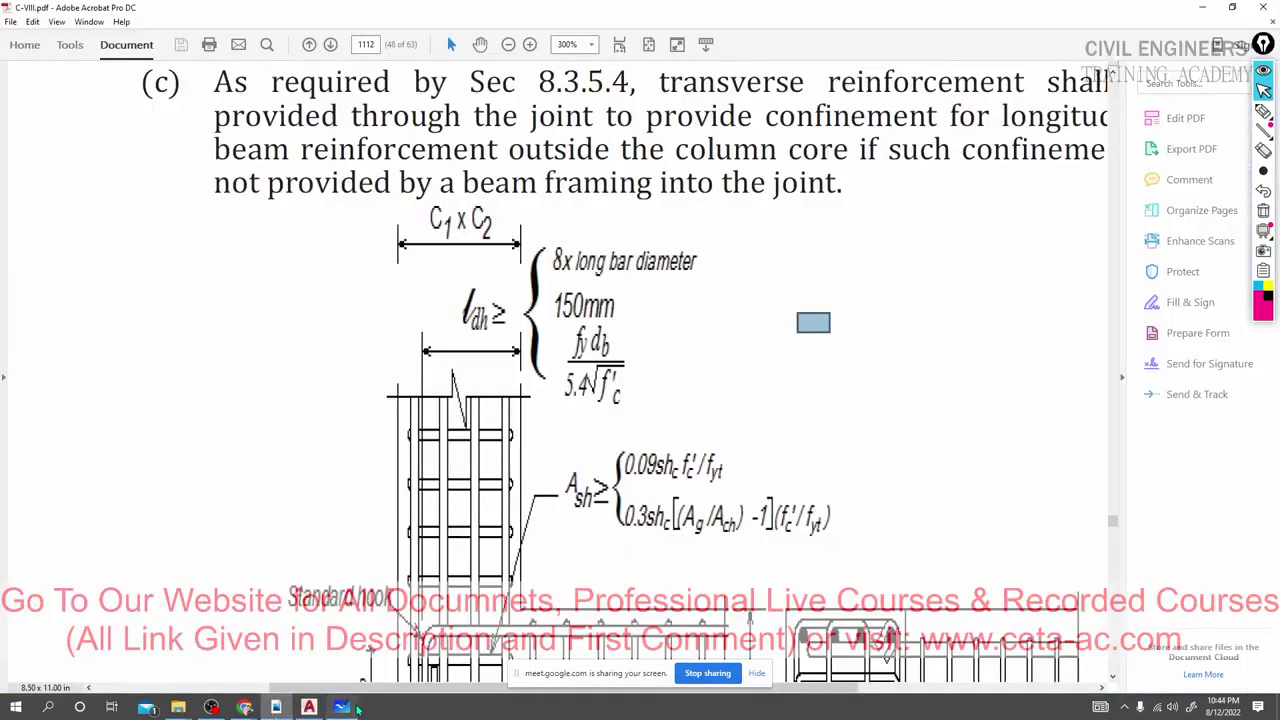
click(341, 707)
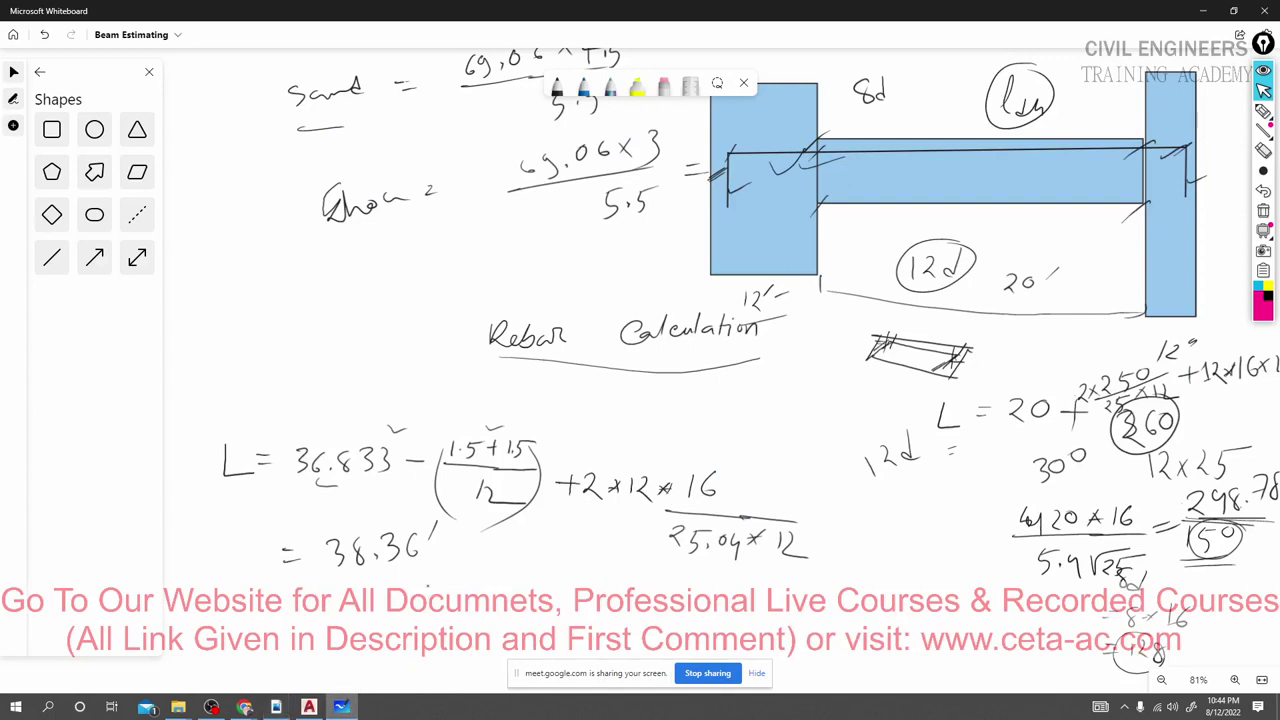
Write and underline a weight calculation note below the first formula, then return to AutoCAD.
mouse_move(218, 614)
mouse_down()
mouse_move(224, 648)
mouse_move(250, 624)
mouse_move(270, 632)
mouse_up()
mouse_move(266, 634)
mouse_down()
mouse_move(282, 618)
mouse_move(296, 634)
mouse_up()
mouse_move(309, 610)
mouse_down()
mouse_move(308, 632)
mouse_move(394, 610)
mouse_up()
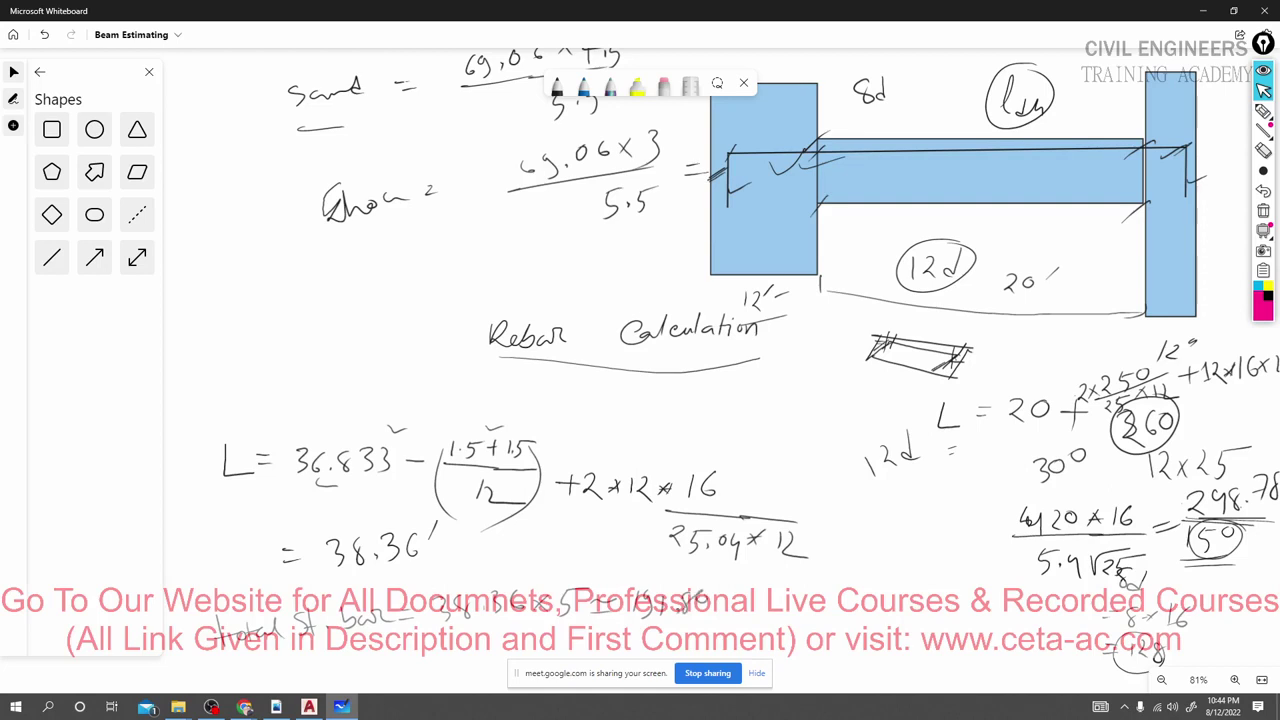
drag(621, 630, 722, 621)
mouse_move(250, 709)
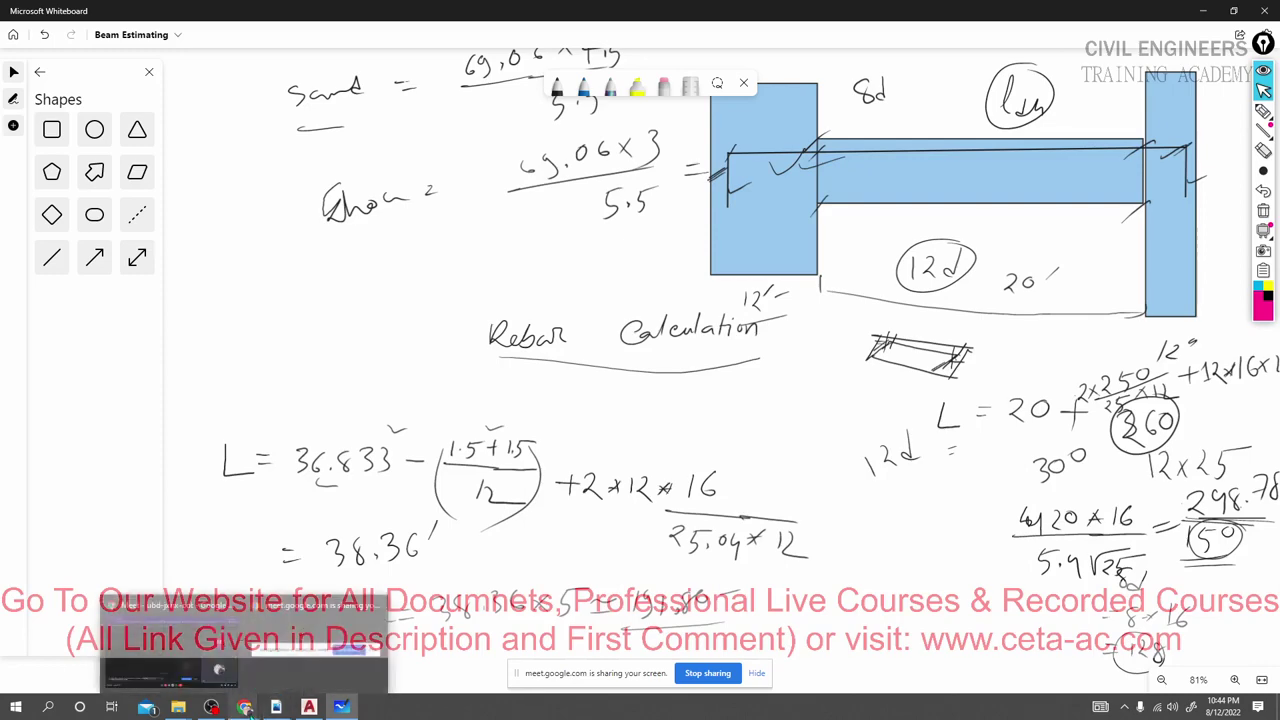
click(309, 707)
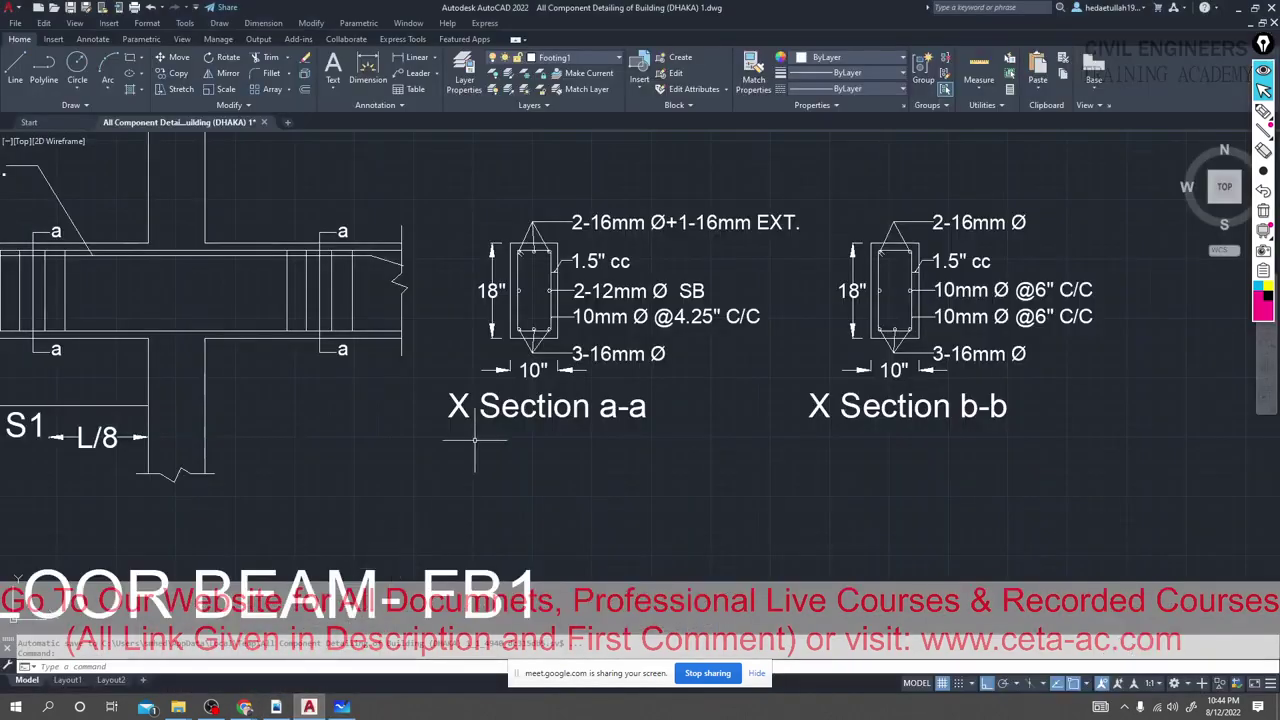
Zoom out and pan from the FB1 long section to the framing layout plans and building plan.
scroll(470, 440, down, 2)
middle_drag(470, 440, 632, 443)
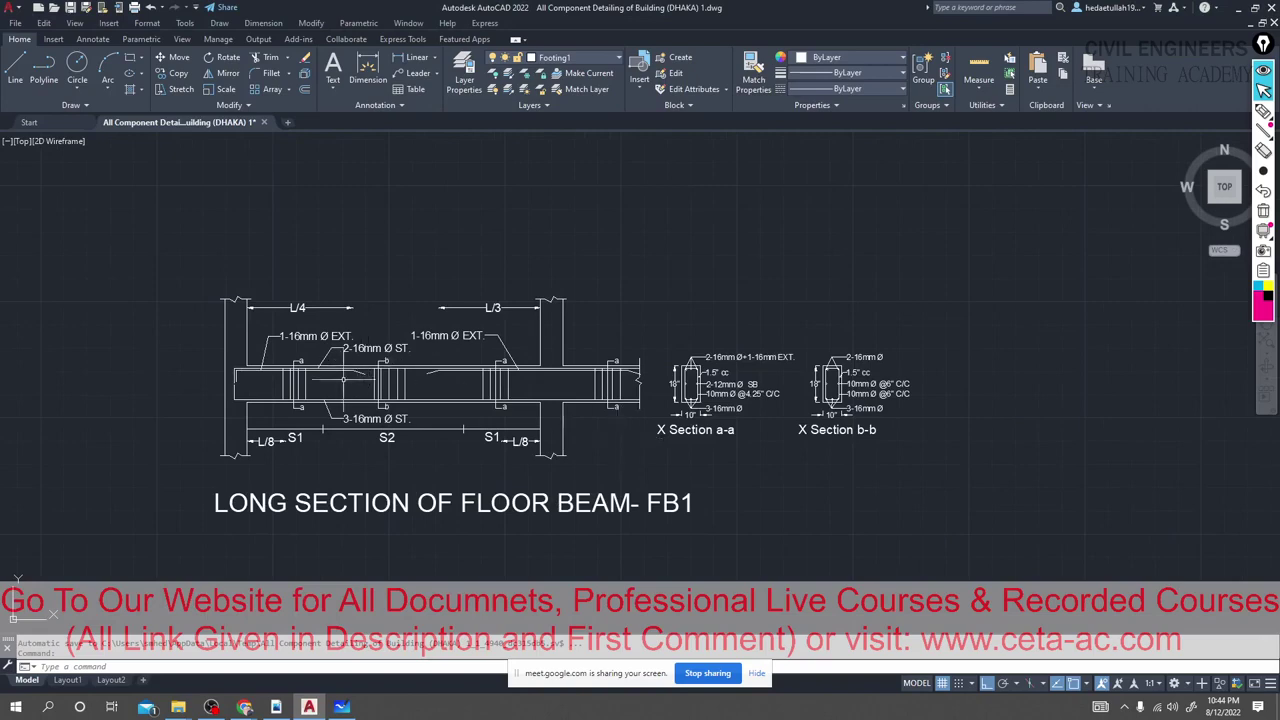
scroll(339, 386, up, 2)
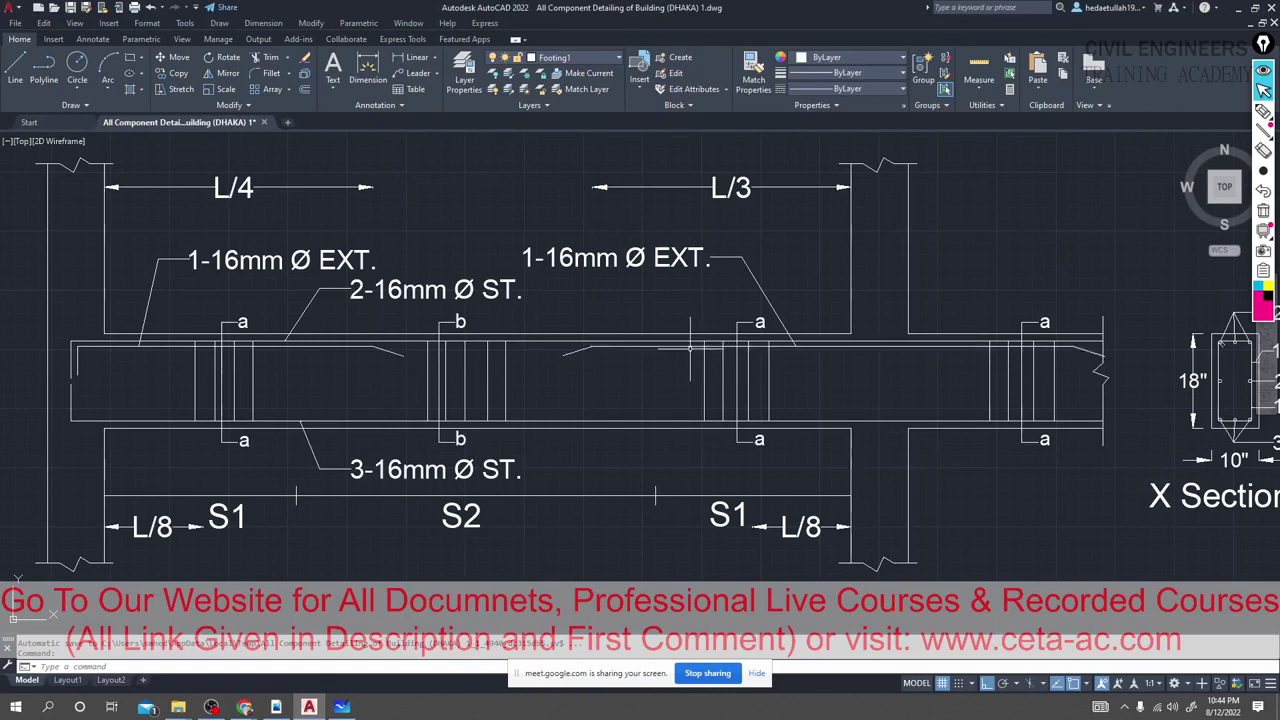
mouse_move(683, 347)
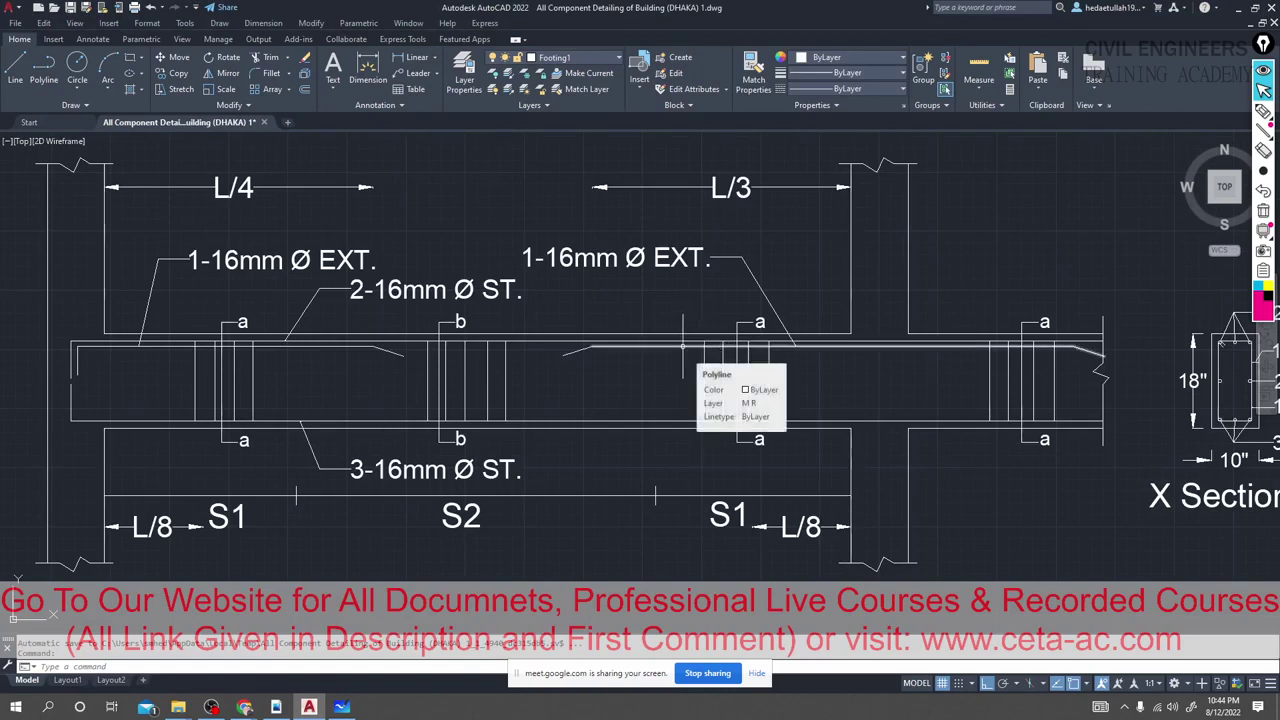
scroll(683, 347, down, 6)
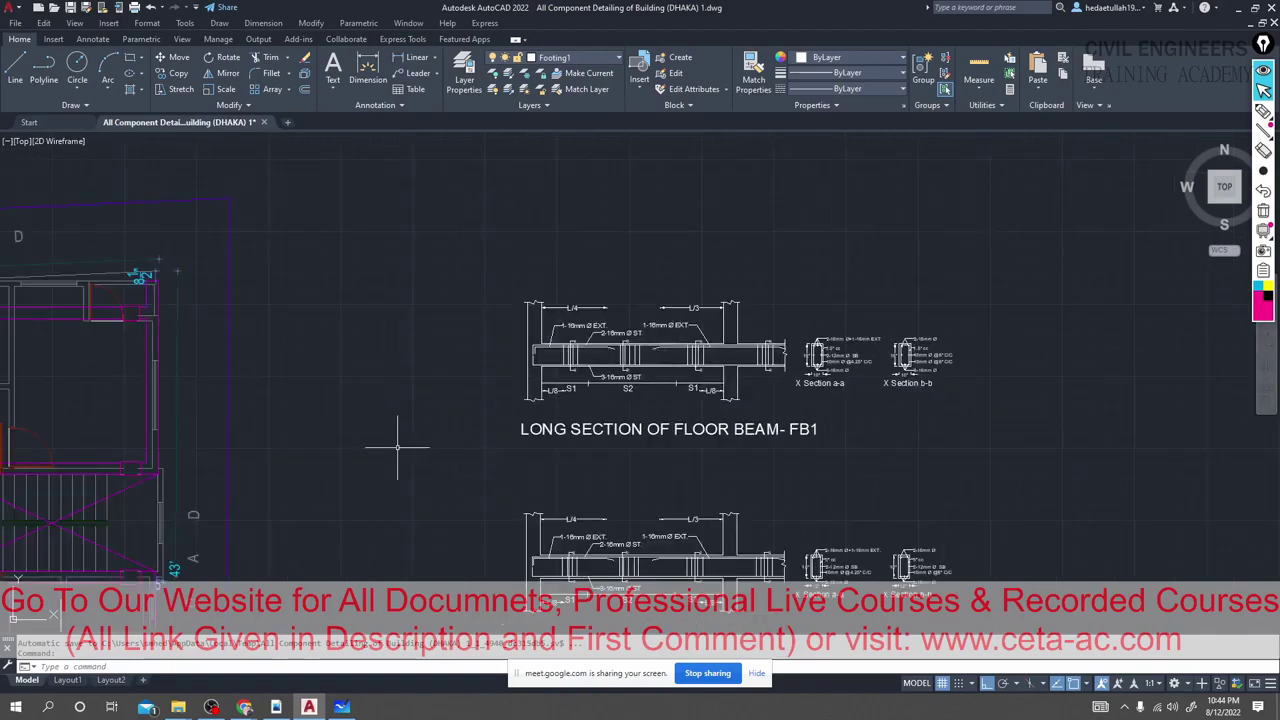
middle_drag(481, 429, 965, 429)
mouse_move(371, 442)
middle_down()
mouse_move(379, 376)
mouse_move(467, 209)
middle_up()
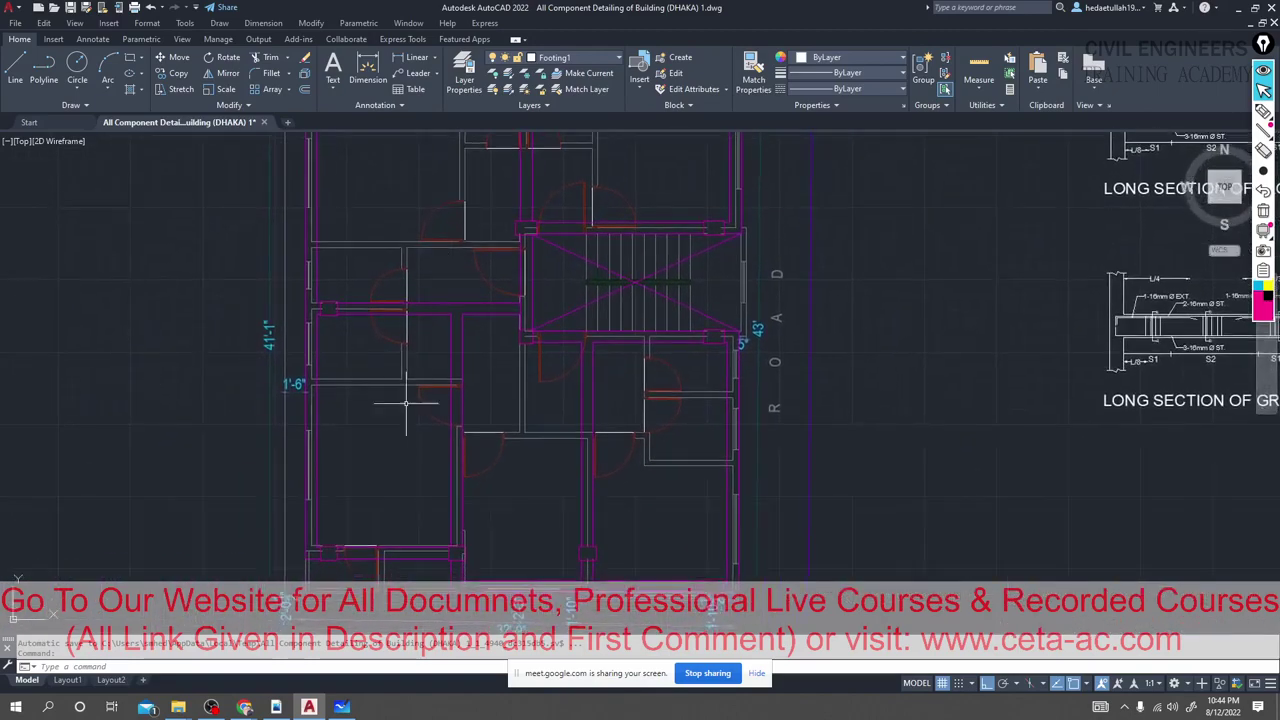
scroll(350, 527, up, 2)
scroll(463, 434, down, 10)
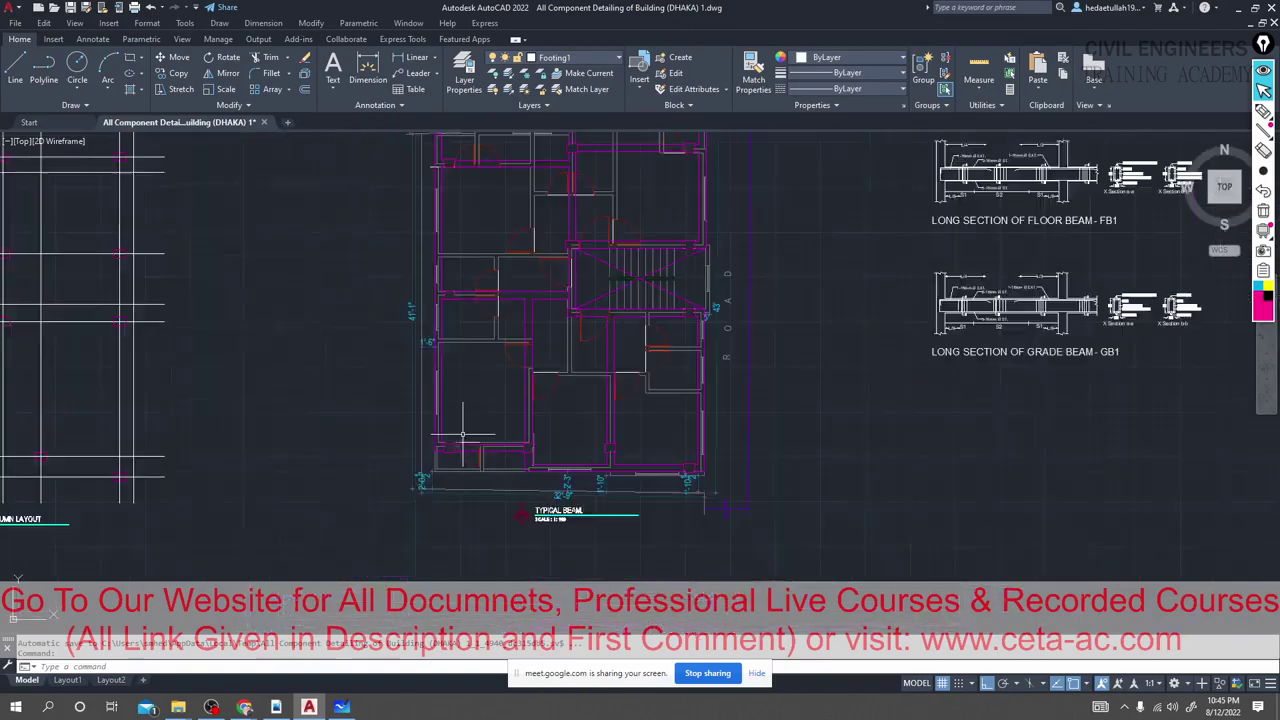
scroll(427, 434, up, 5)
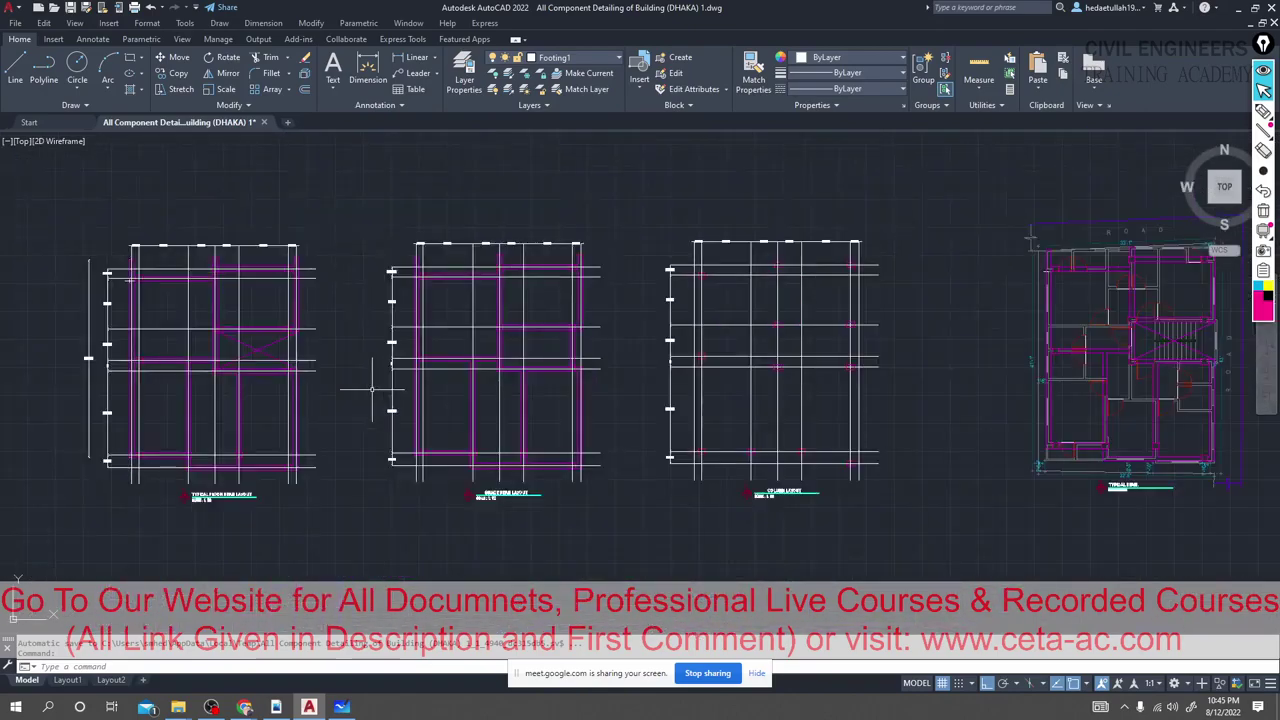
Zoom into the Typical Floor Beam Layout and bring its top dimension row into view.
scroll(343, 400, up, 3)
mouse_move(343, 400)
middle_down()
mouse_move(466, 366)
mouse_move(623, 392)
middle_up()
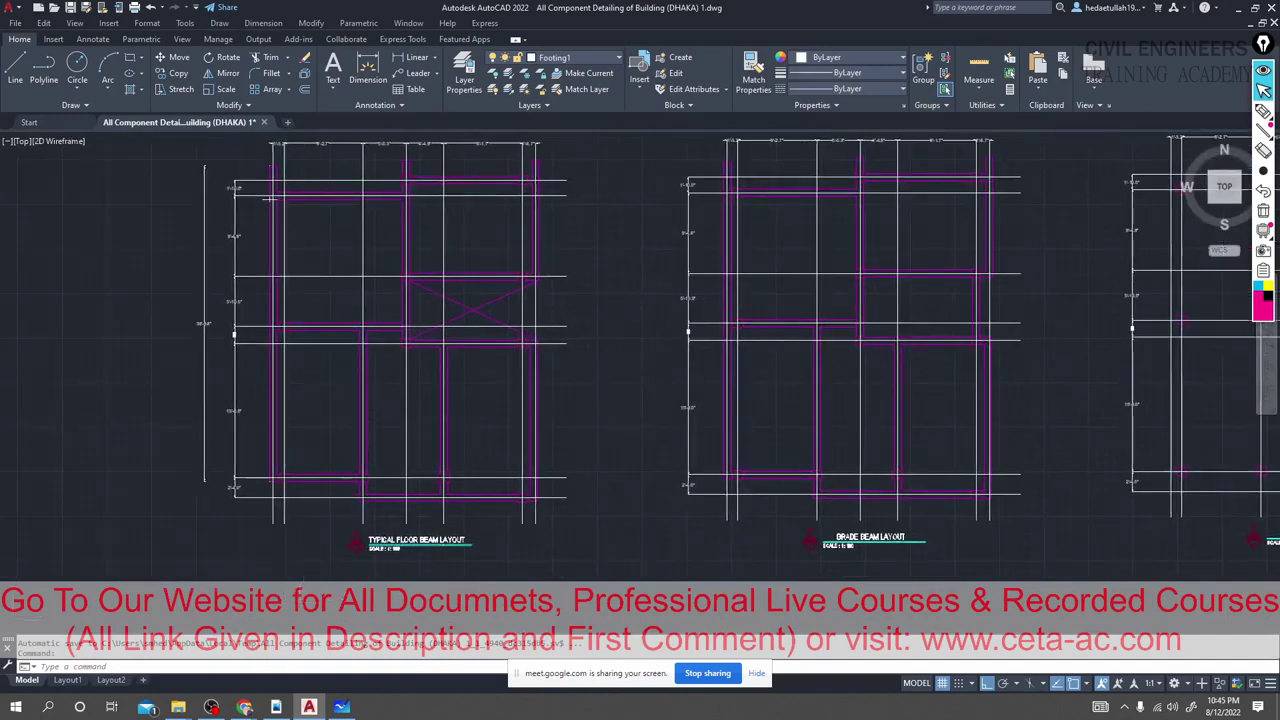
scroll(350, 402, up, 3)
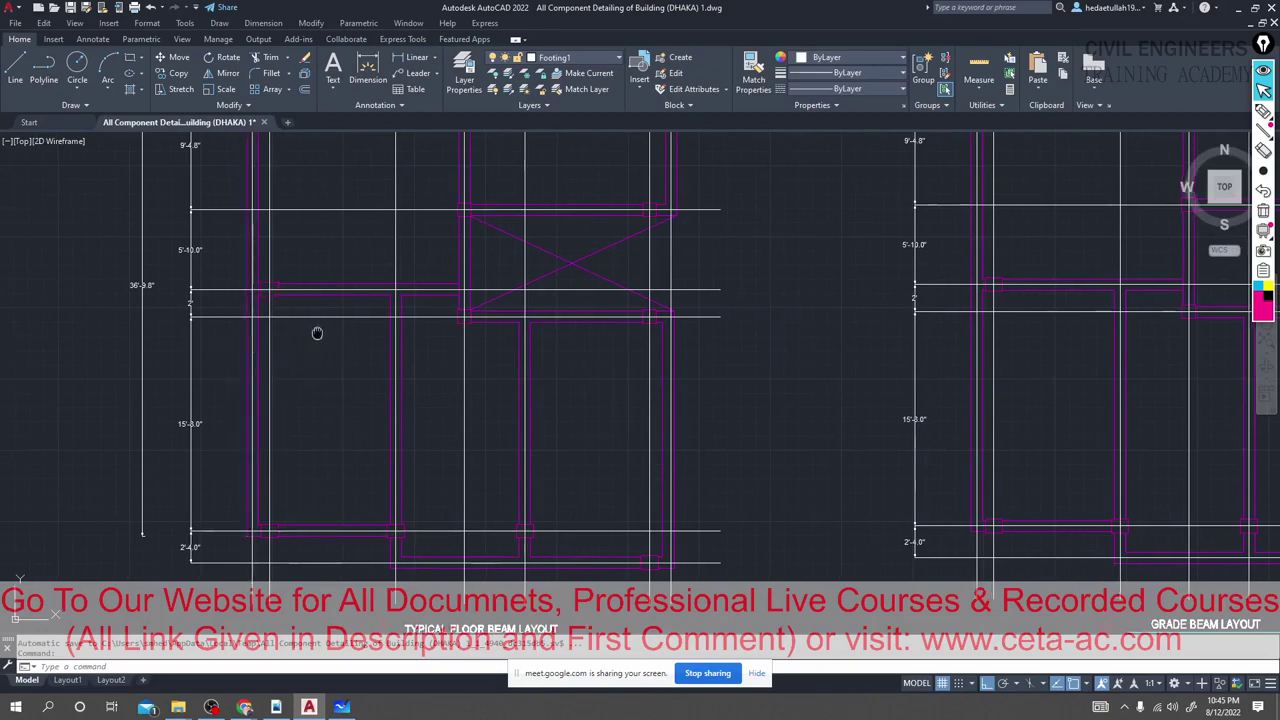
middle_drag(312, 330, 332, 456)
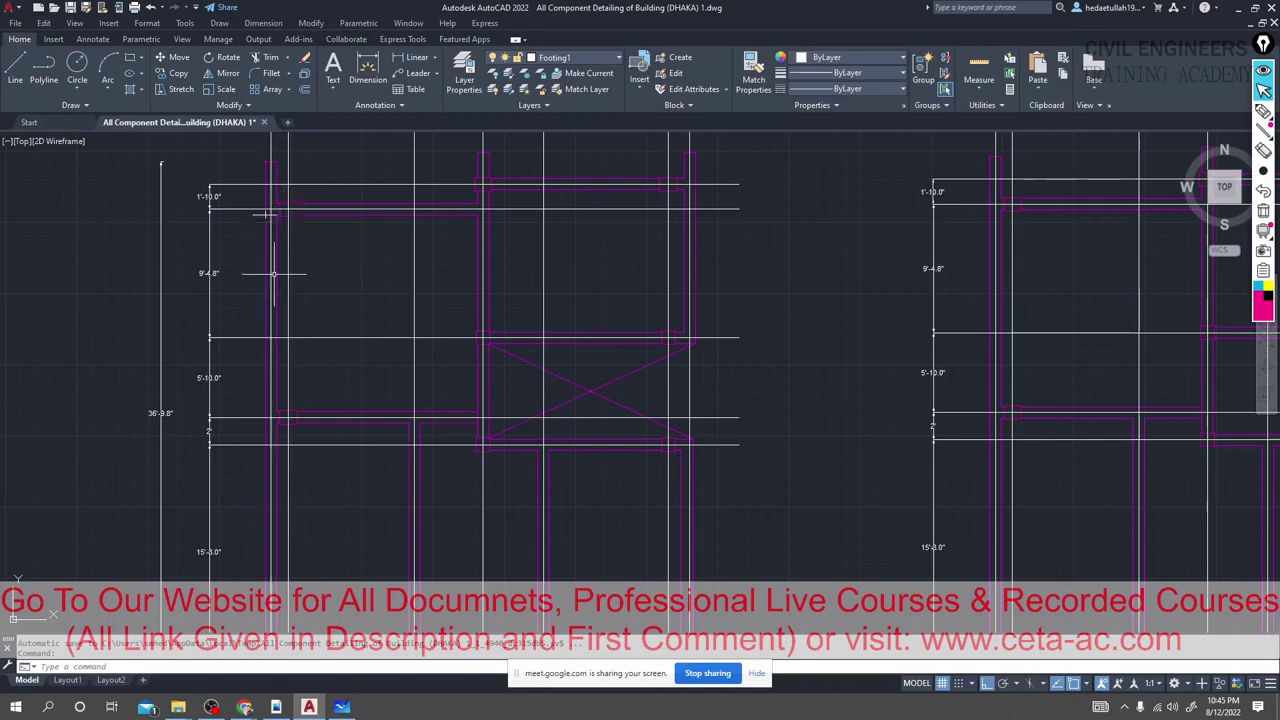
middle_drag(320, 271, 331, 326)
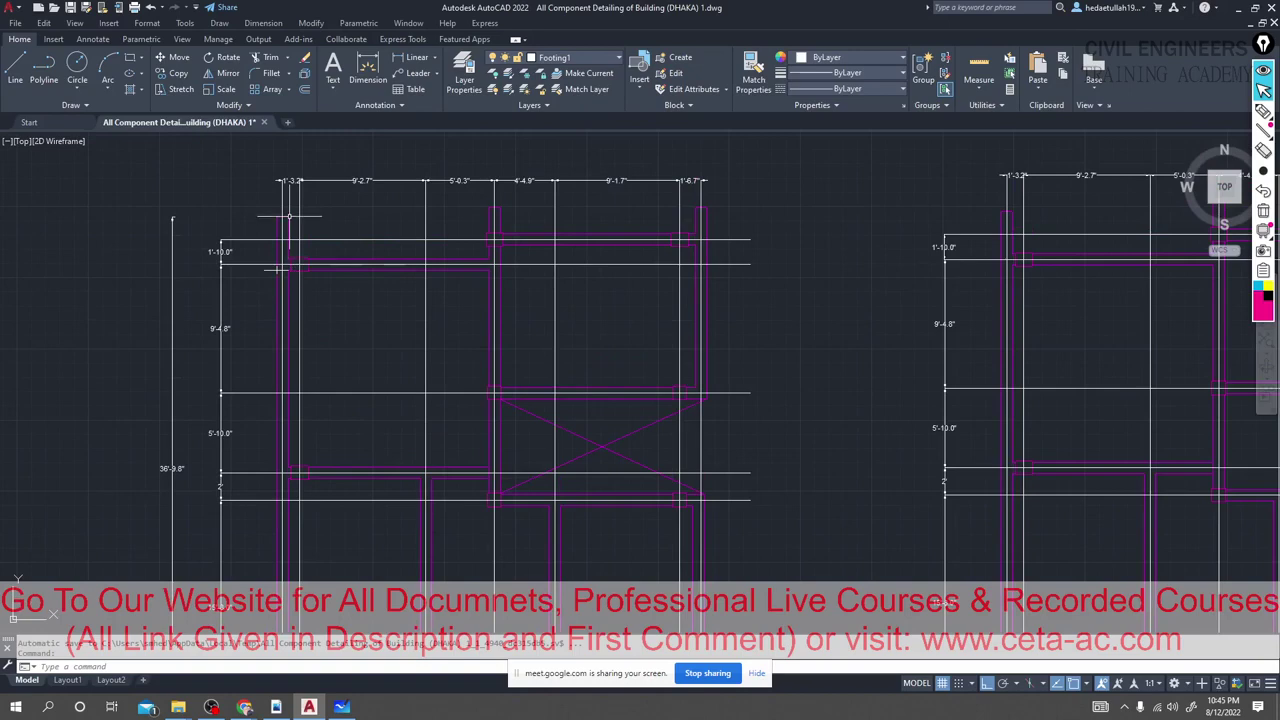
right_click(300, 232)
click(329, 310)
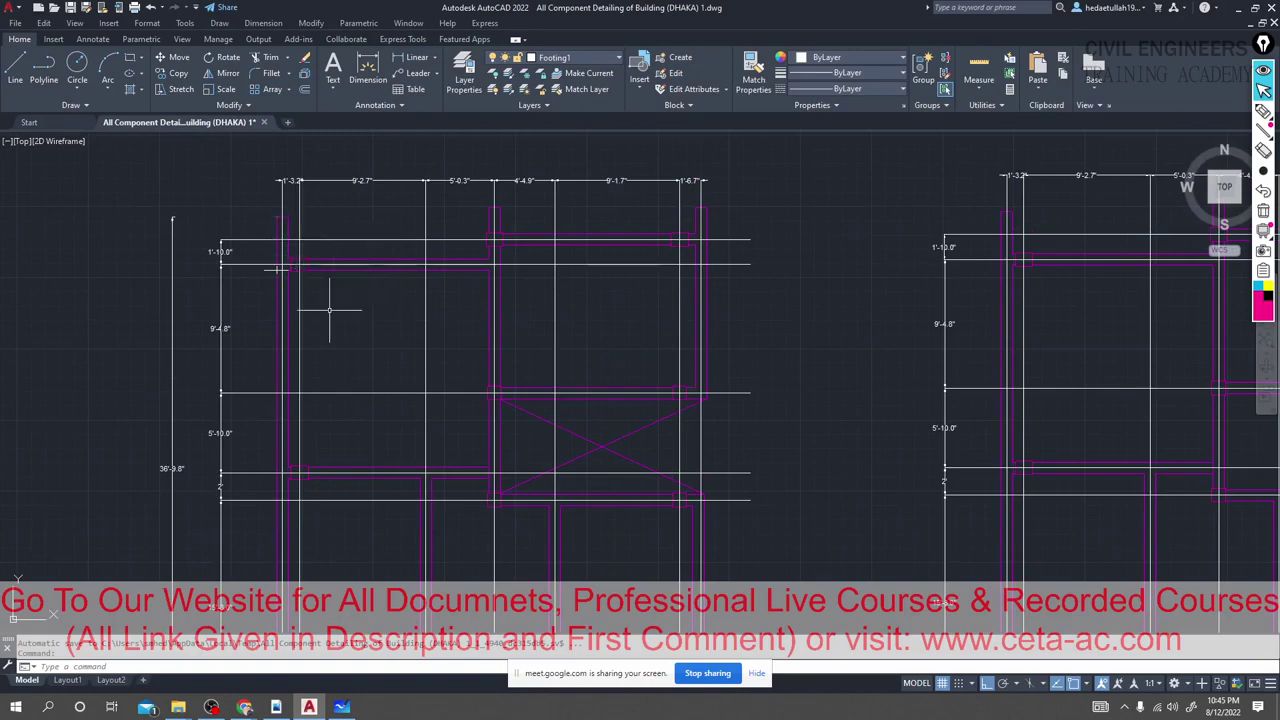
Pan down through the middle bays to centre the lower bay with its 15'-8.0" and 2'-4.0" dimensions.
scroll(343, 414, up, 2)
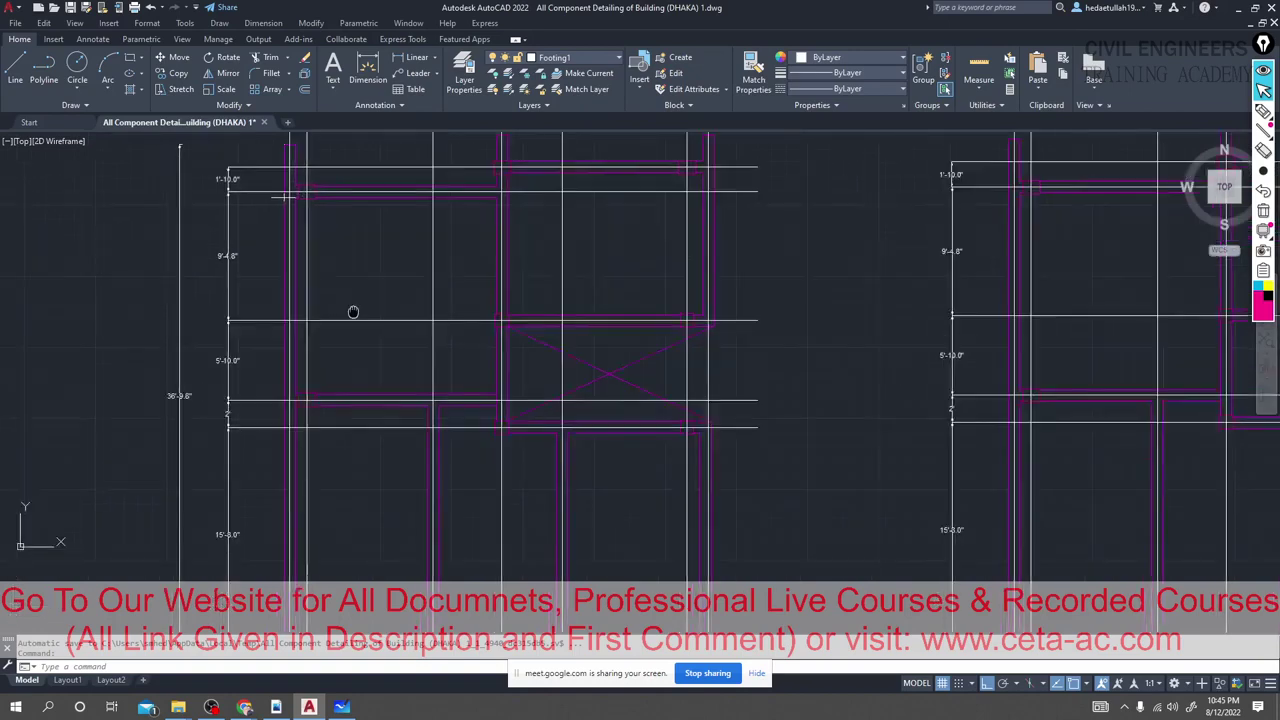
scroll(363, 277, down, 4)
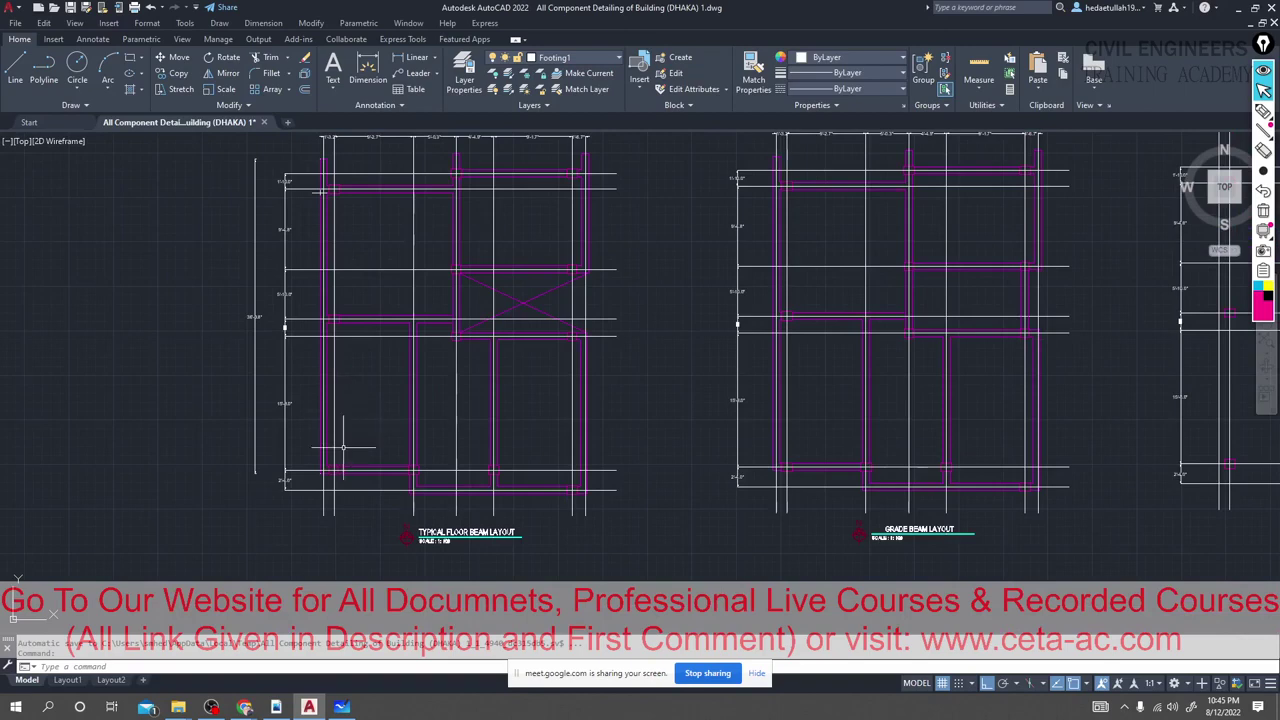
scroll(313, 490, up, 3)
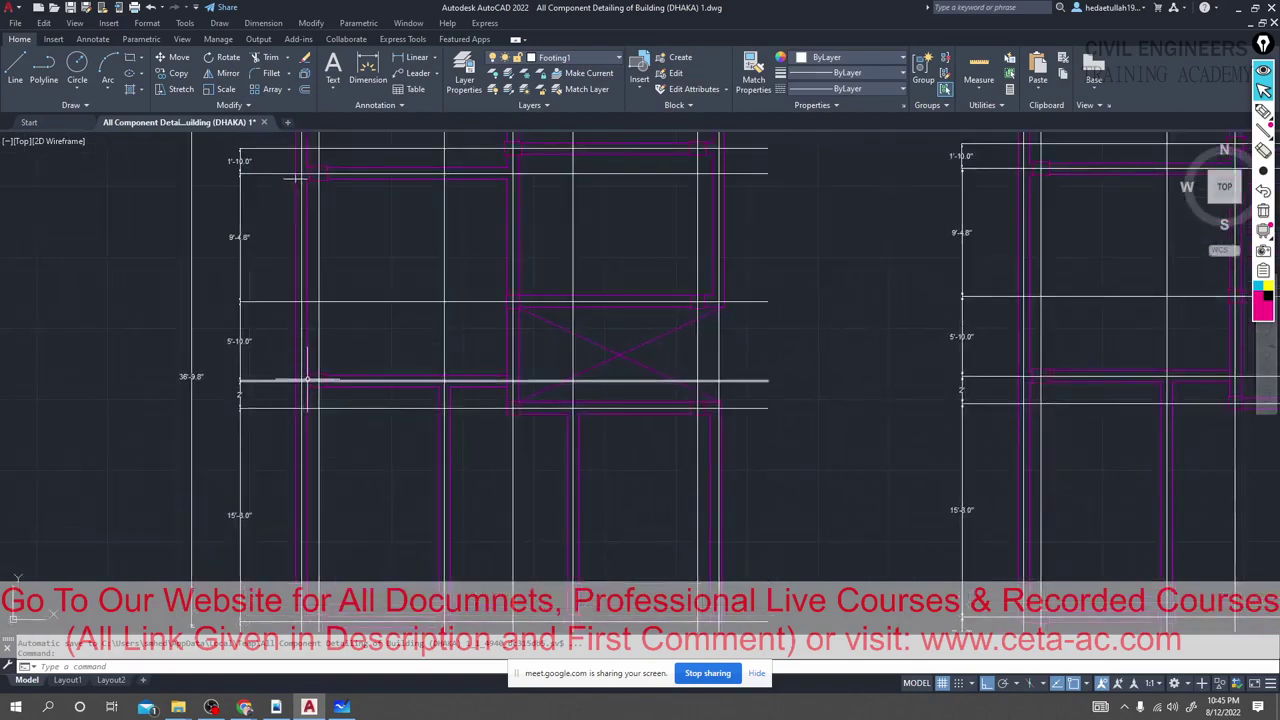
middle_drag(320, 250, 320, 411)
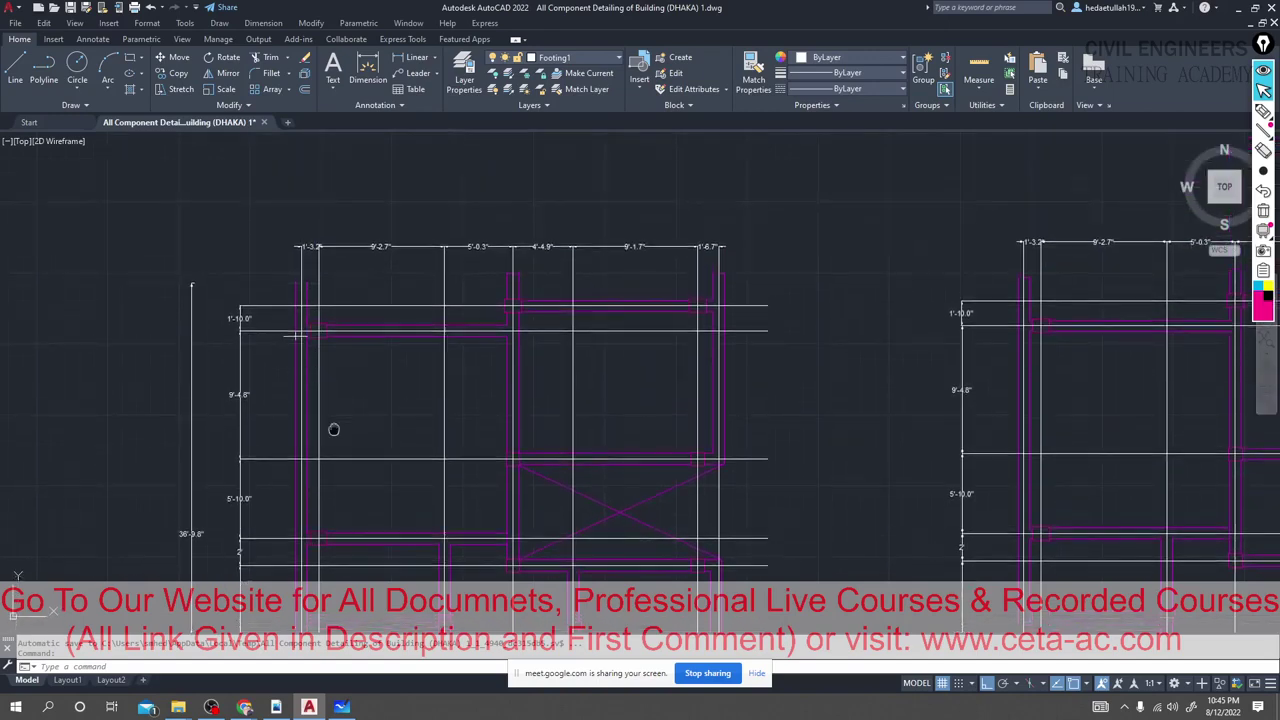
middle_drag(320, 536, 340, 356)
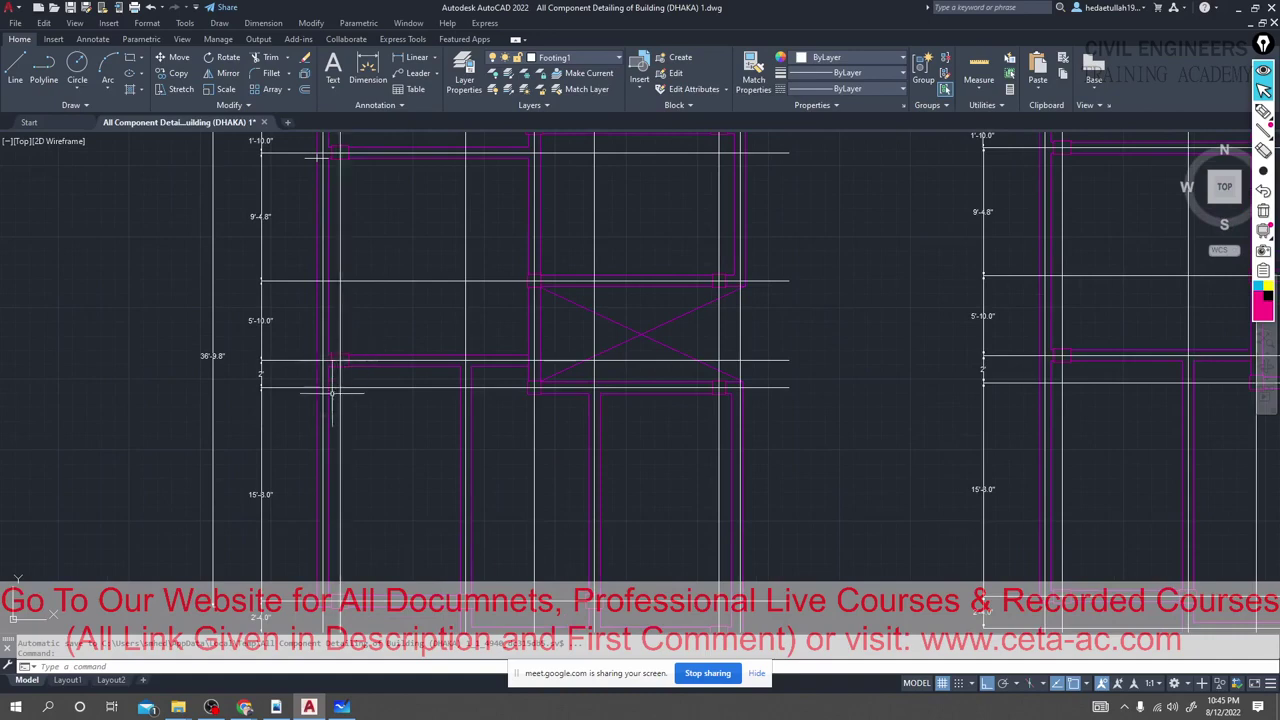
middle_drag(338, 447, 348, 327)
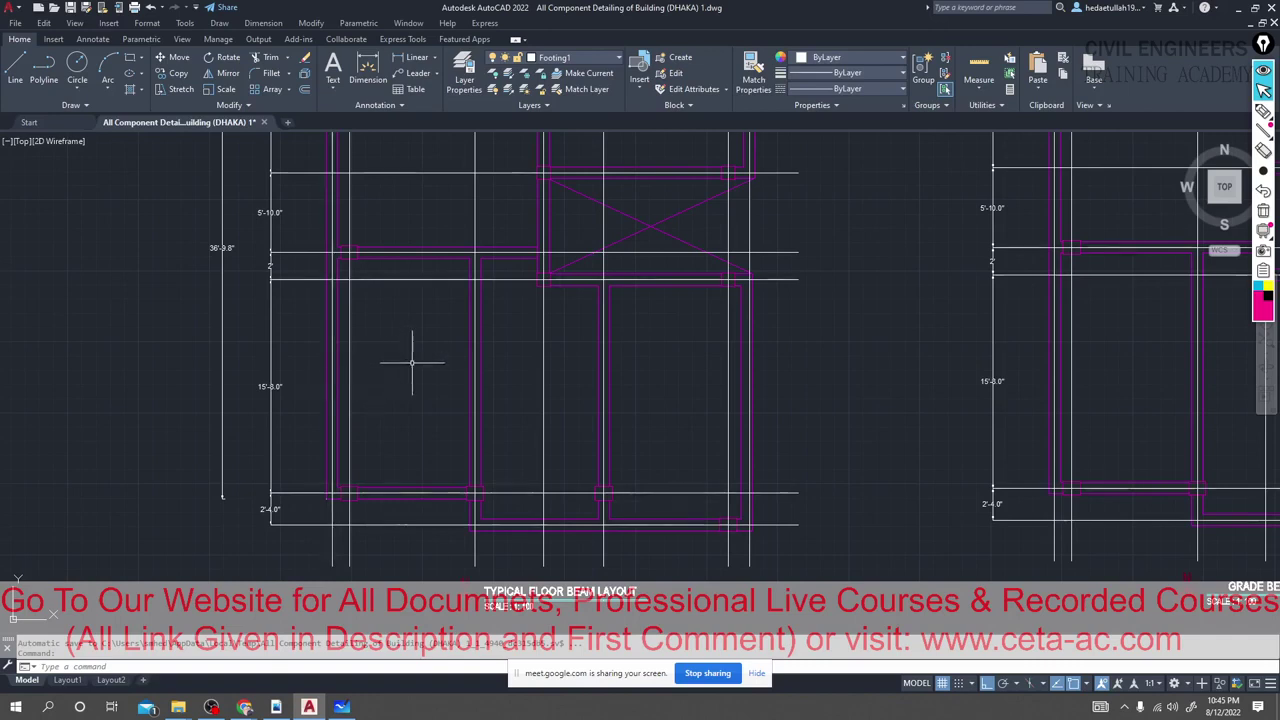
scroll(355, 325, up, 2)
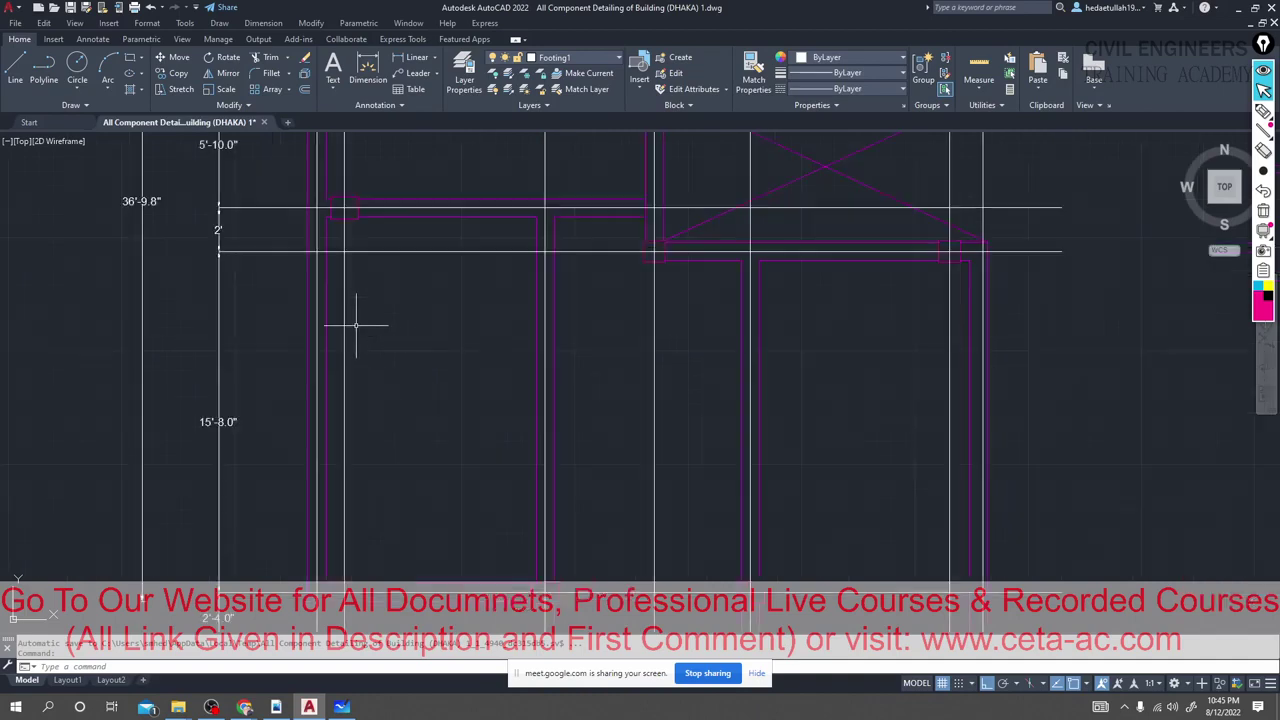
middle_drag(355, 325, 325, 267)
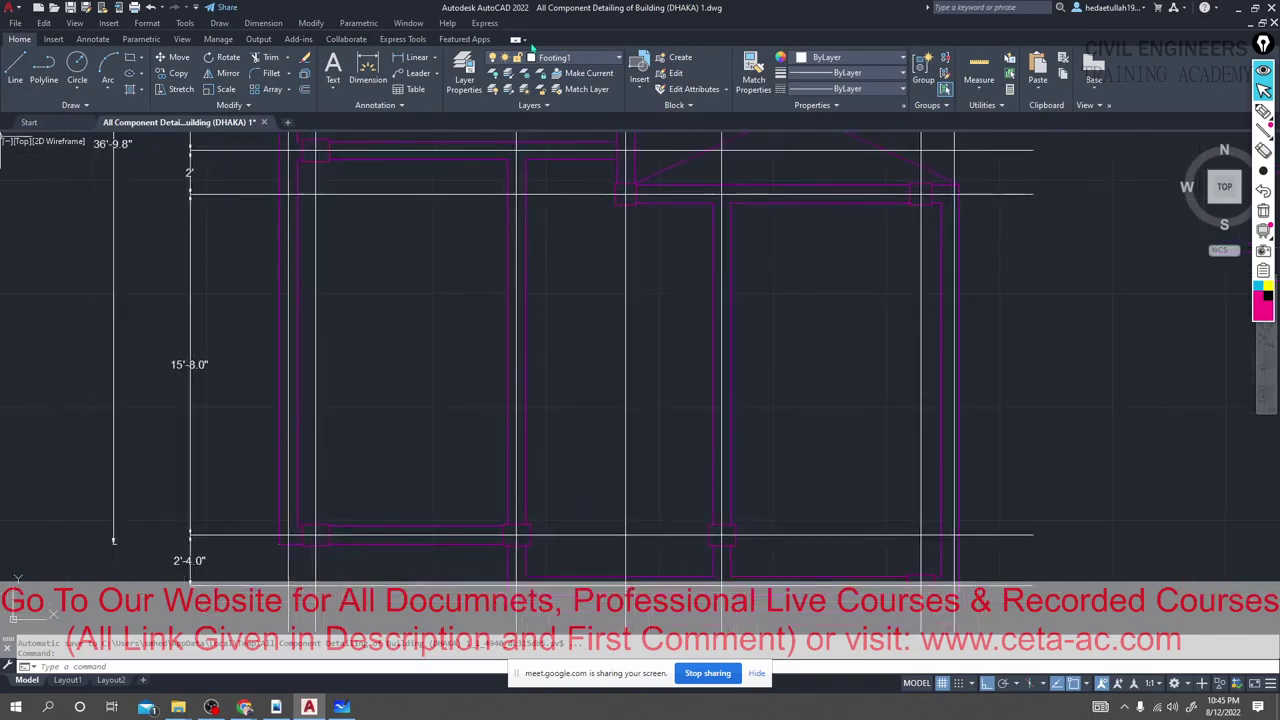
Add a vertical 16'-10.0" linear dimension across the lower bay.
click(414, 57)
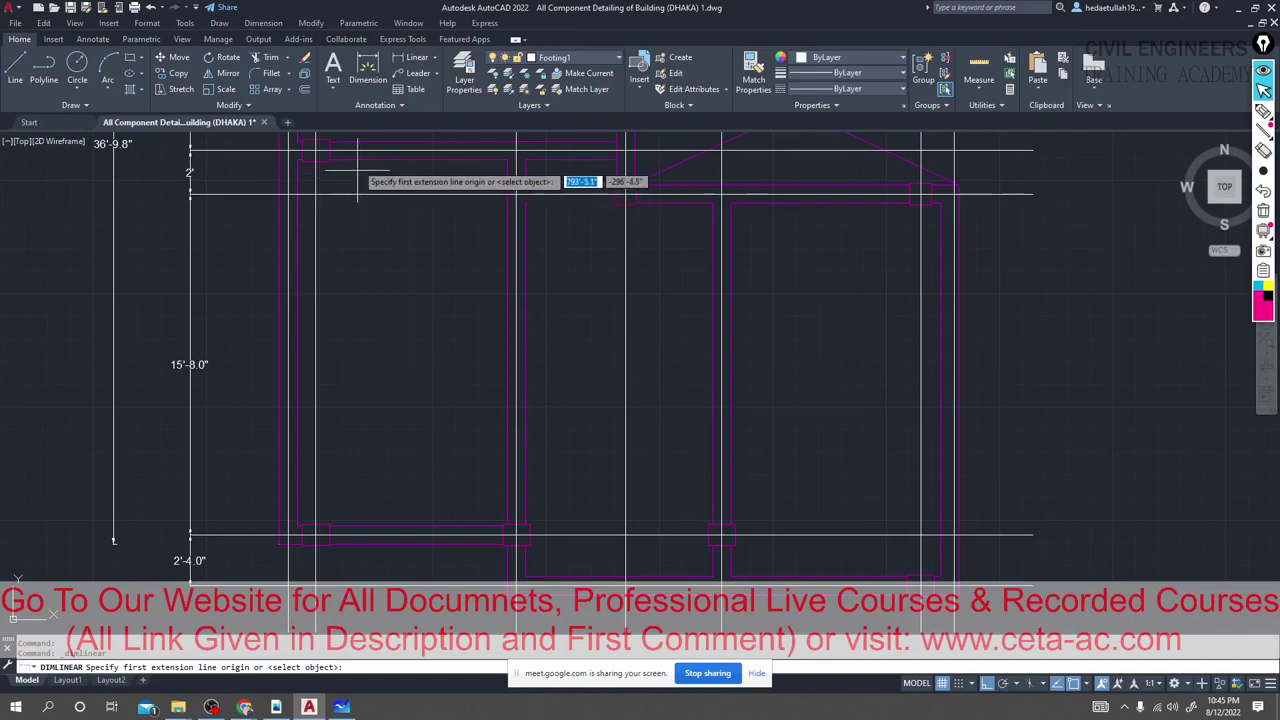
click(355, 160)
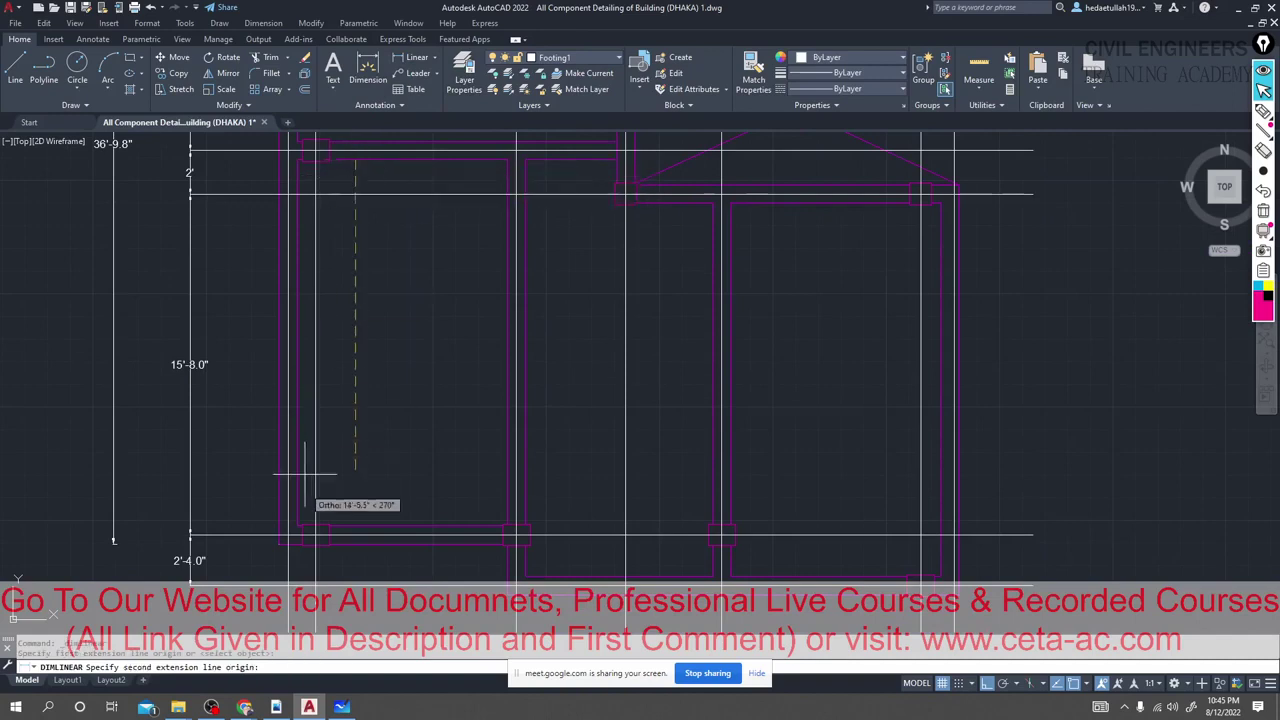
click(356, 535)
click(358, 515)
Zoom out and pan to review the new dimension, opening space left of the layout.
scroll(362, 365, up, 4)
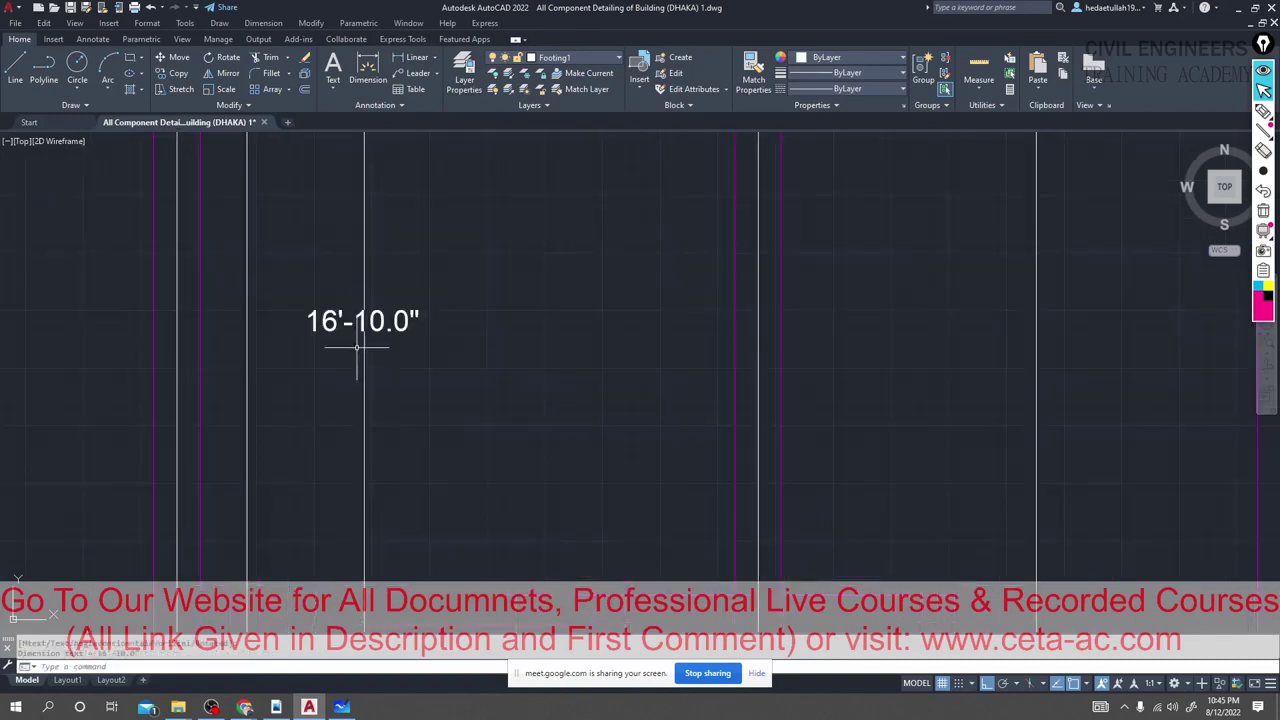
scroll(406, 297, down, 4)
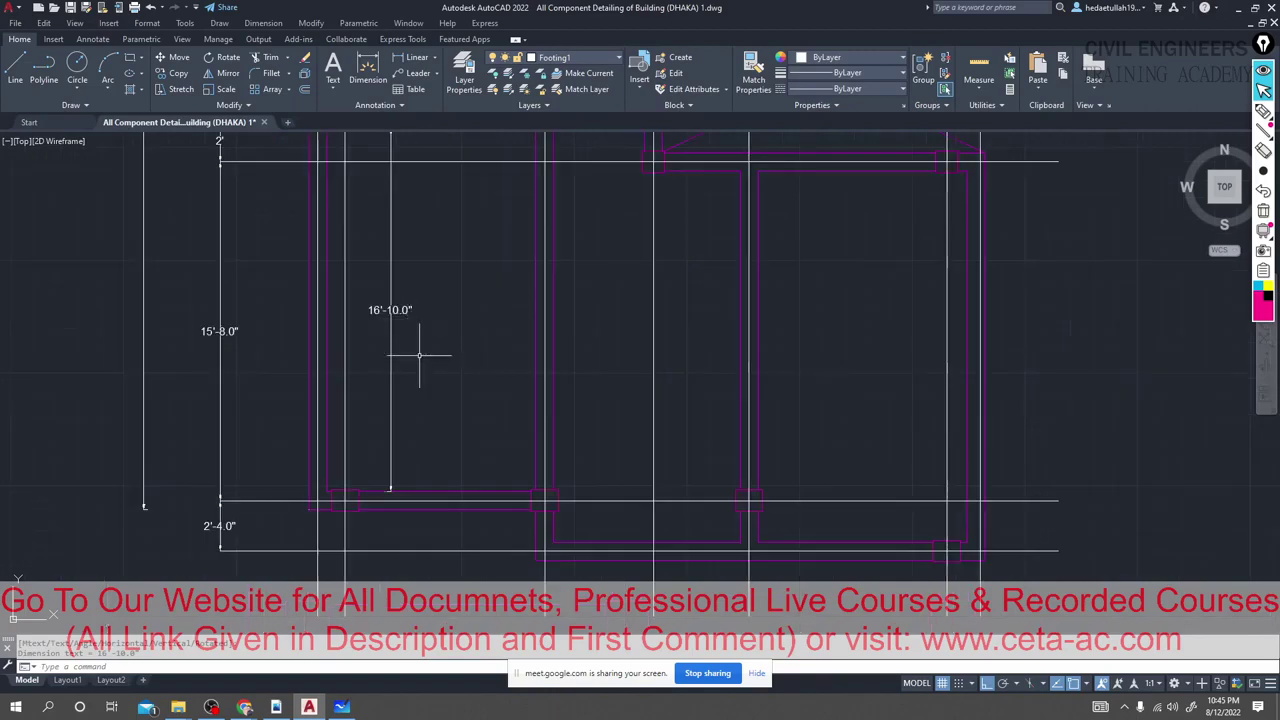
scroll(419, 354, down, 5)
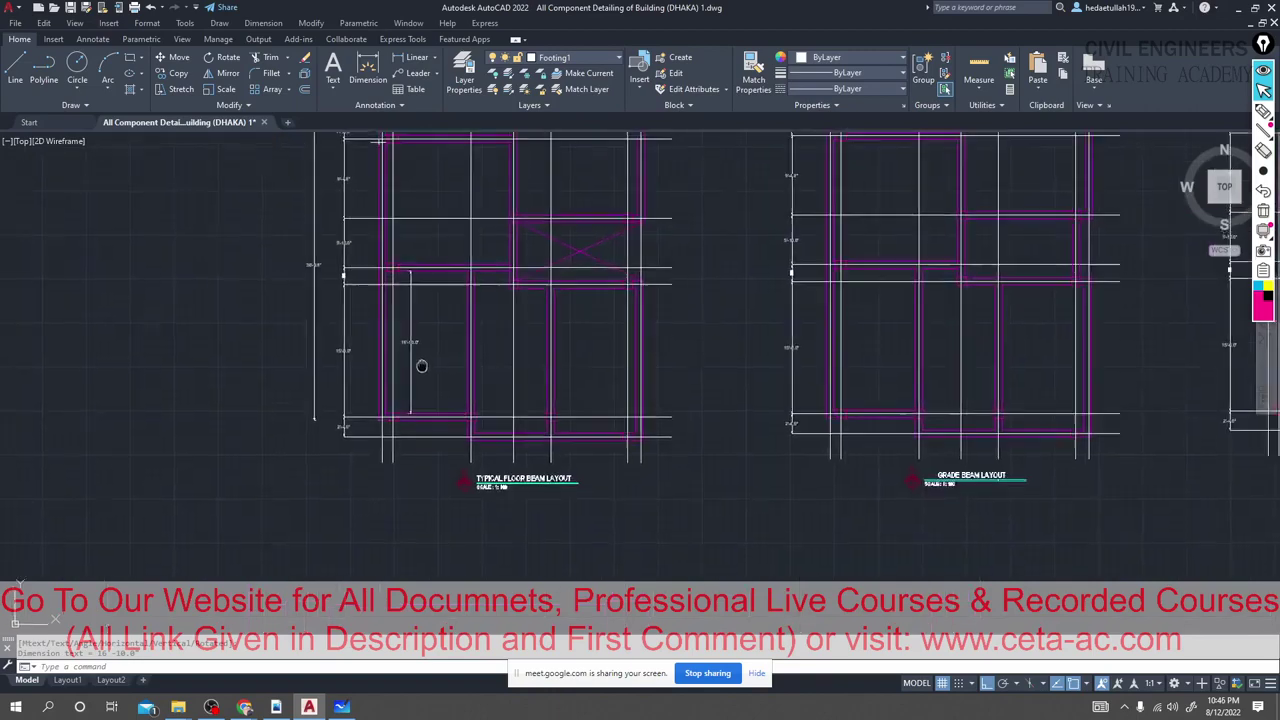
scroll(437, 445, up, 4)
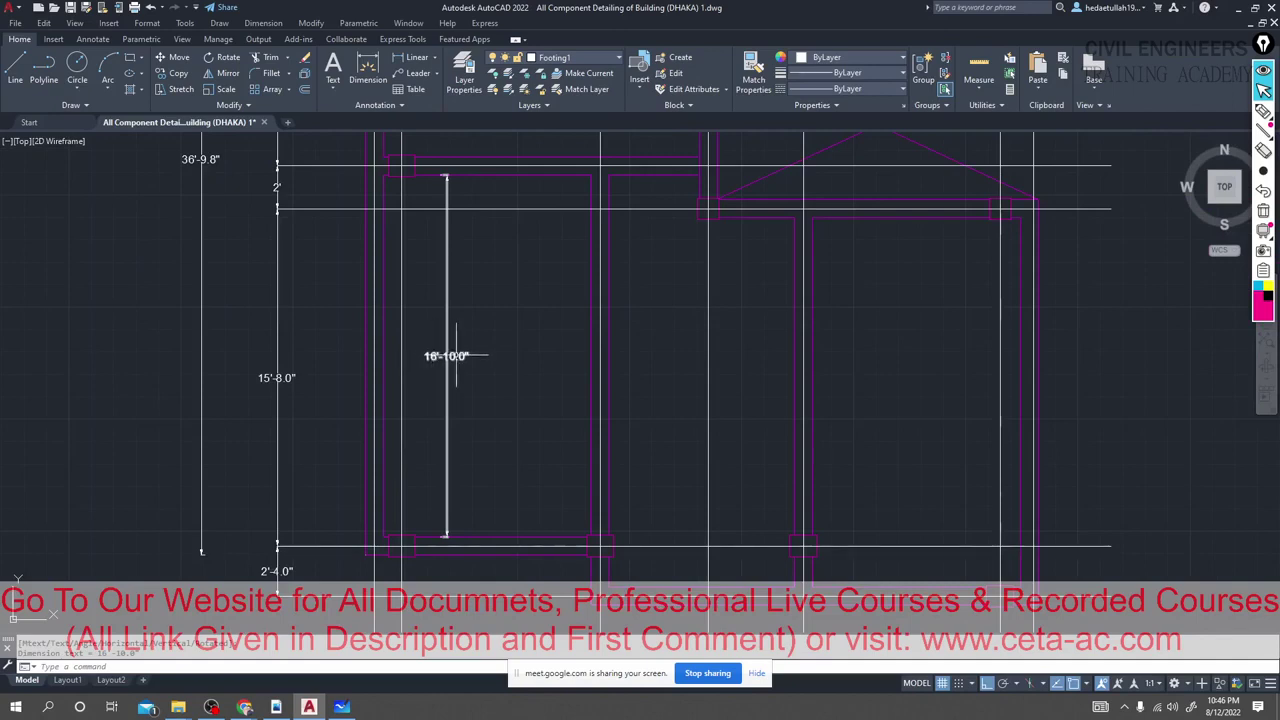
mouse_move(459, 355)
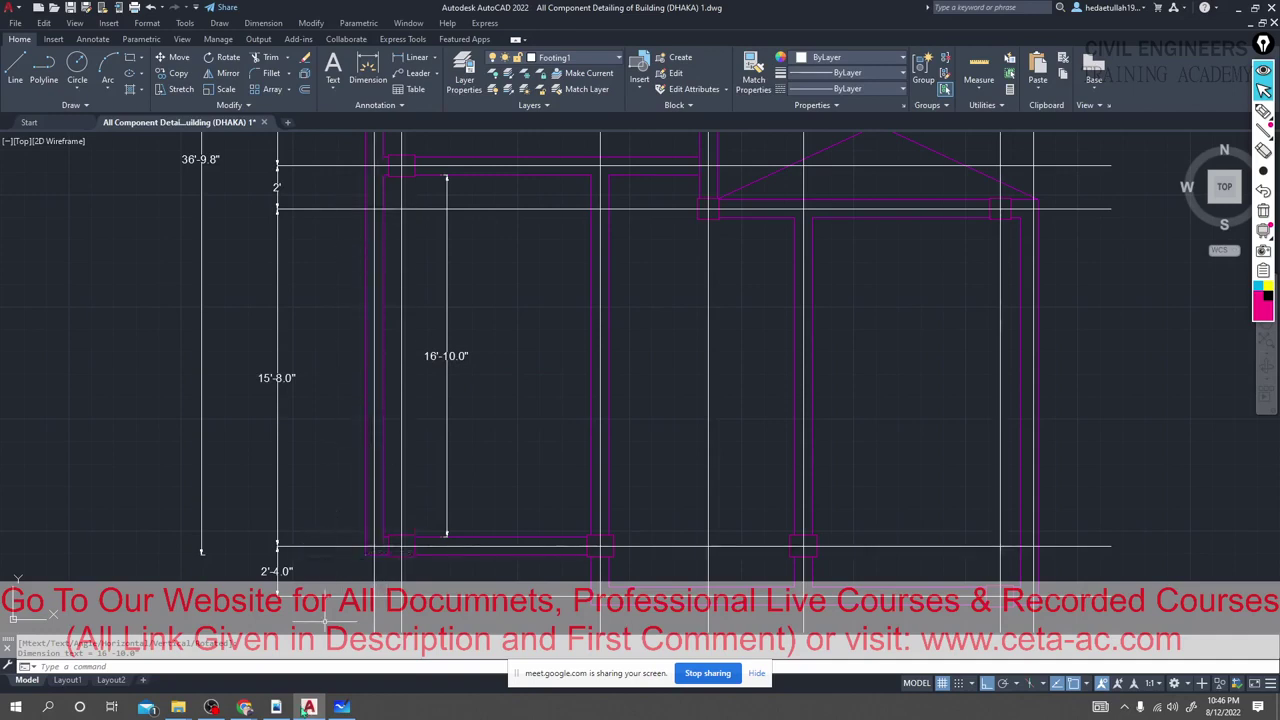
scroll(514, 386, down, 3)
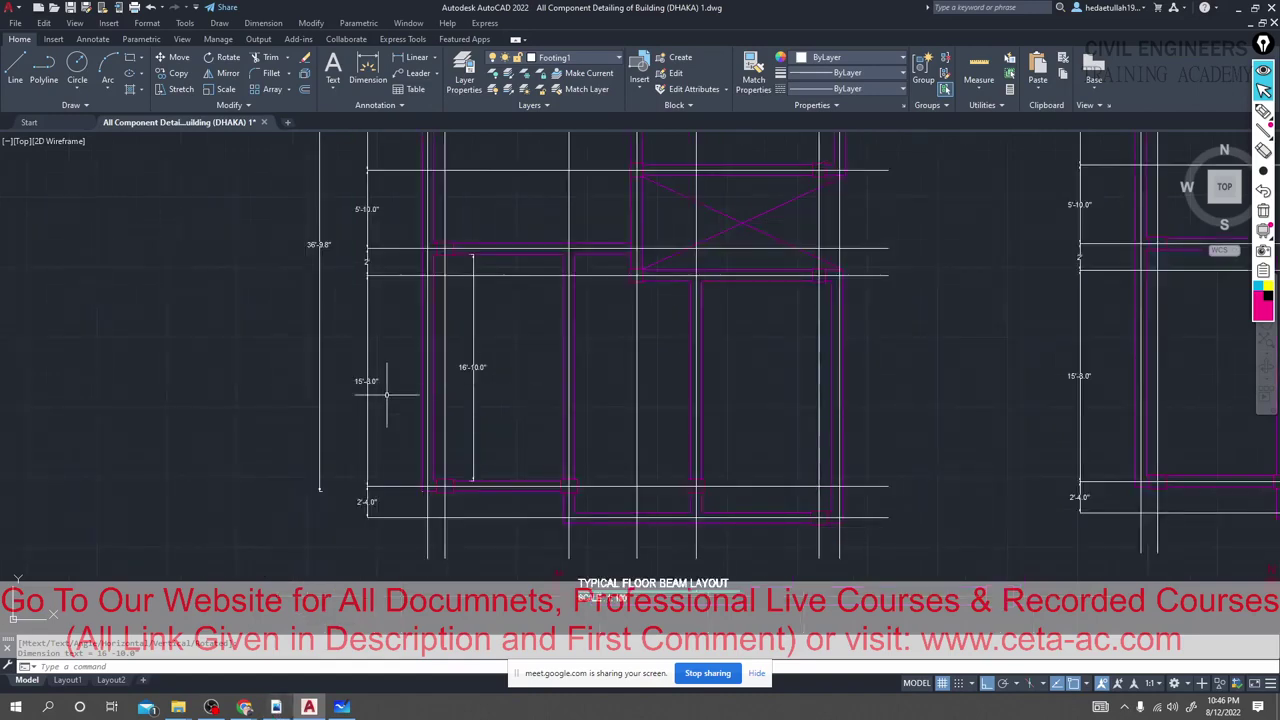
mouse_move(343, 466)
middle_down()
mouse_move(415, 488)
mouse_move(401, 504)
middle_up()
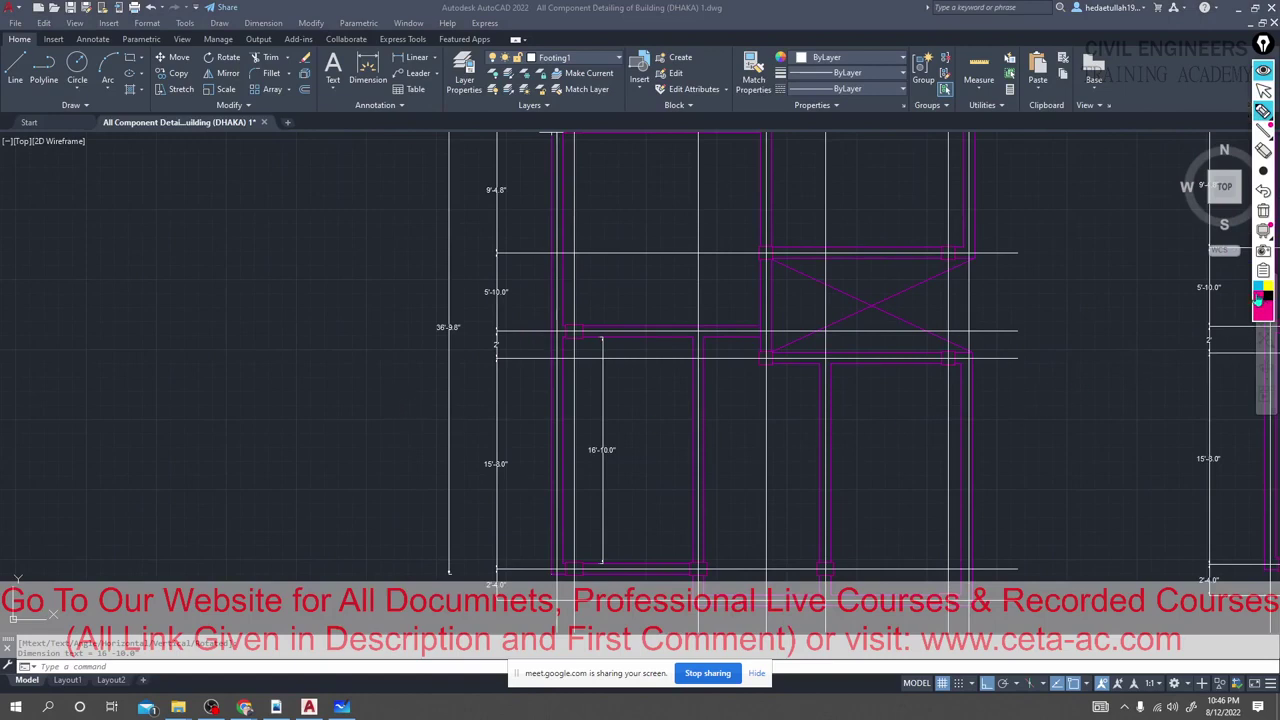
With a thinner screen pen, write 'Ext Rebar length =' left of the plan.
click(1263, 171)
mouse_move(150, 469)
mouse_down()
mouse_move(156, 483)
mouse_move(175, 467)
mouse_move(188, 482)
mouse_up()
mouse_move(214, 441)
mouse_down()
mouse_move(279, 427)
mouse_move(296, 397)
mouse_move(325, 388)
mouse_move(338, 403)
mouse_move(350, 370)
mouse_up()
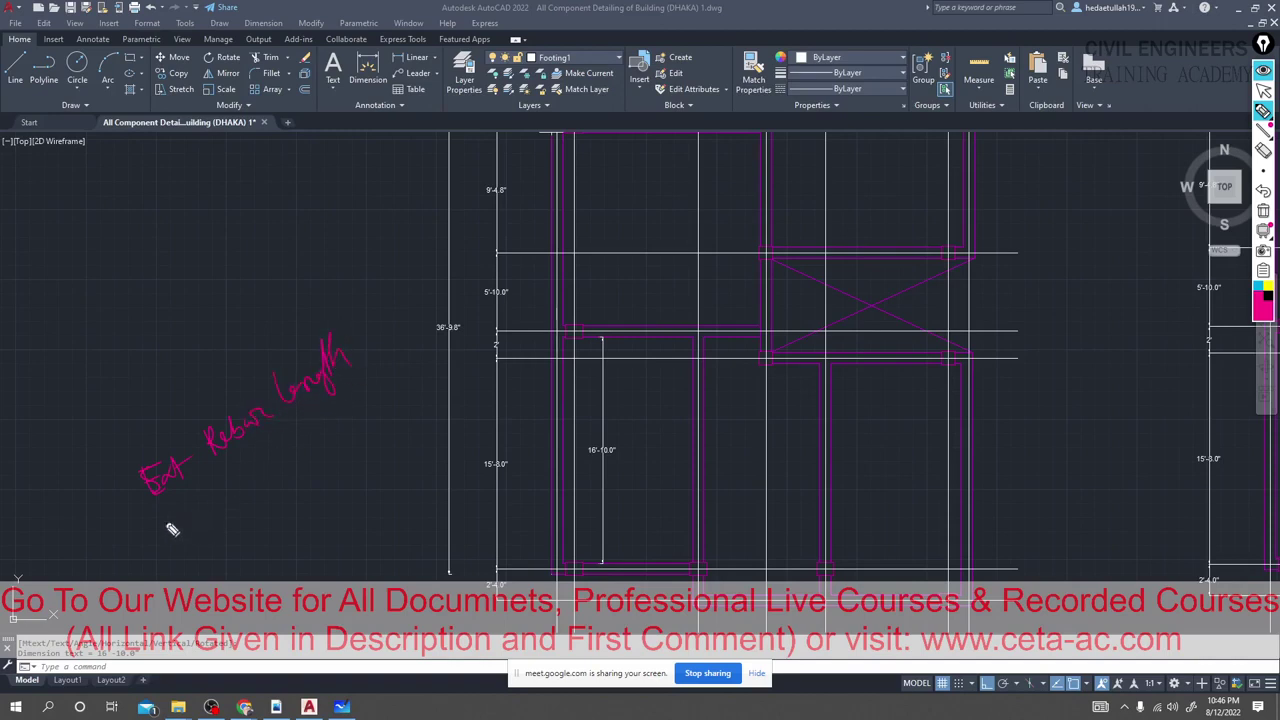
drag(166, 518, 189, 532)
Bring the 15'-8.0" and 16'-10.0" dimensions into view and write the length value 16.833/4 +.
click(1264, 89)
scroll(600, 540, up, 6)
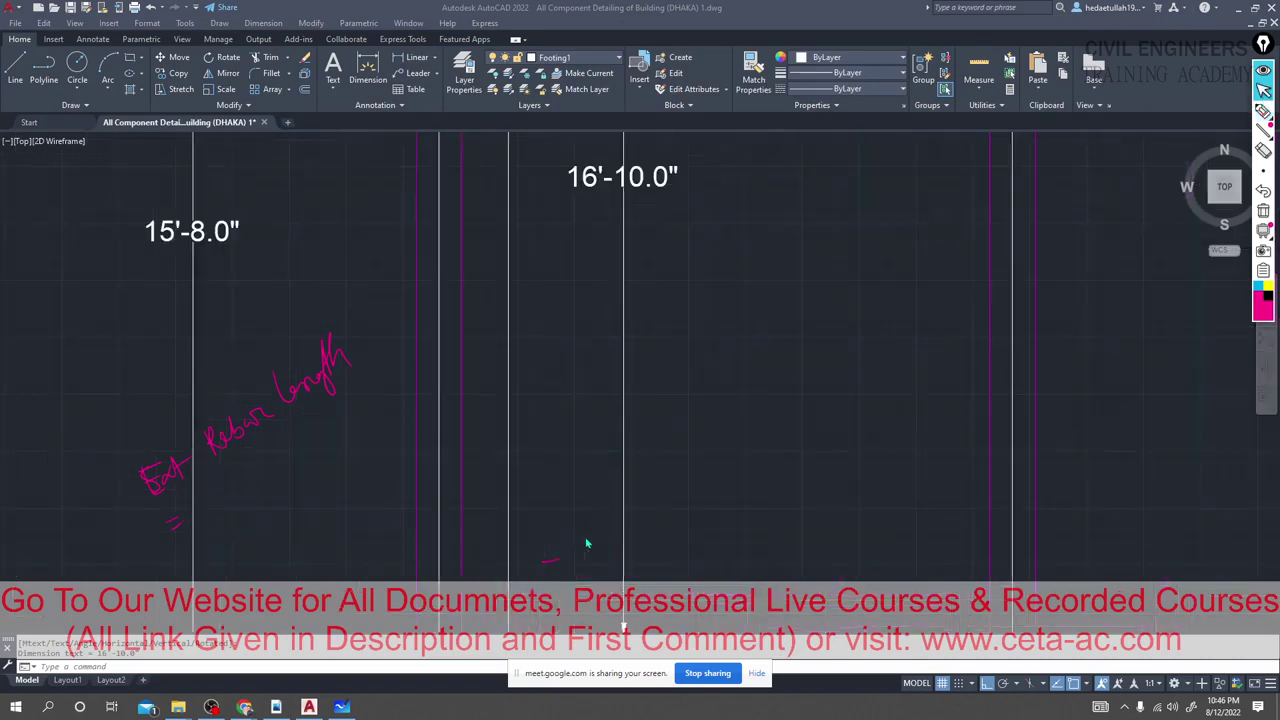
scroll(587, 543, down, 3)
middle_drag(740, 423, 798, 391)
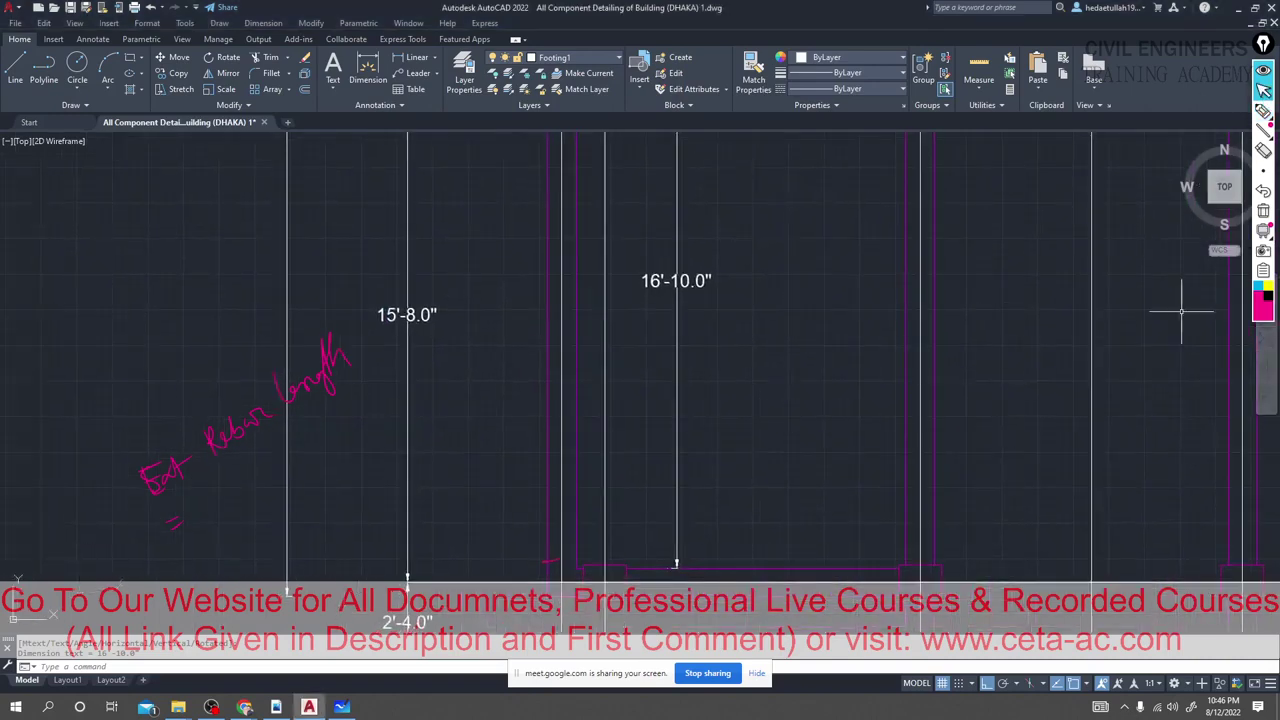
key(ctrl+shift+p)
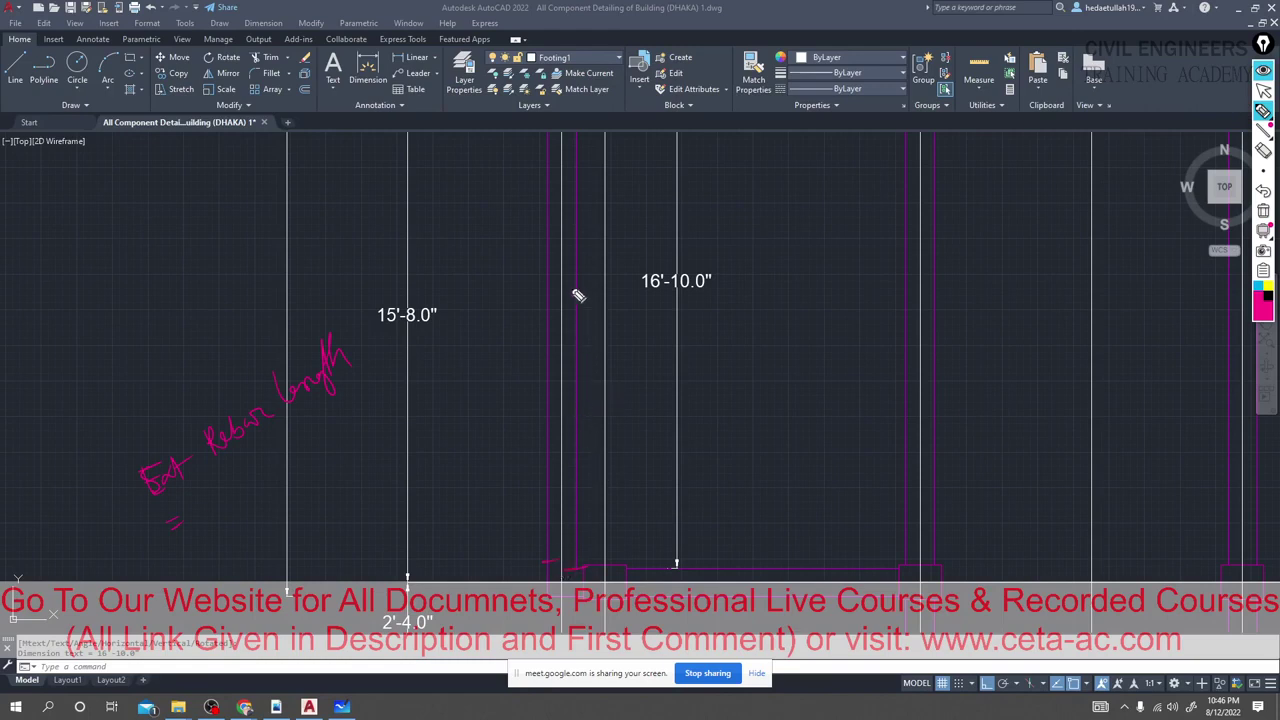
click(200, 515)
mouse_move(196, 513)
mouse_down()
mouse_move(251, 504)
mouse_move(213, 516)
mouse_move(215, 493)
mouse_move(236, 499)
mouse_move(262, 455)
mouse_move(274, 465)
mouse_move(258, 521)
mouse_up()
Mark the ends of the 16'-10.0" span and bracket it.
drag(543, 563, 556, 560)
drag(533, 321, 572, 311)
drag(556, 351, 561, 340)
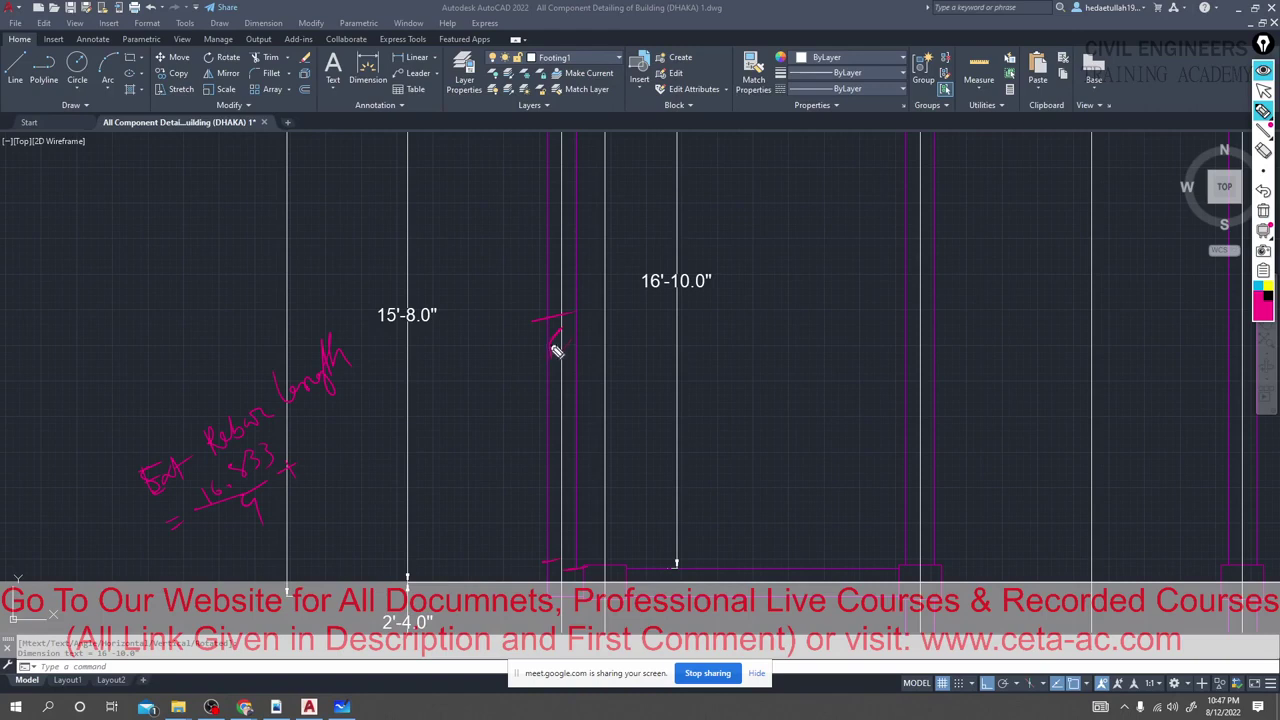
drag(557, 352, 556, 388)
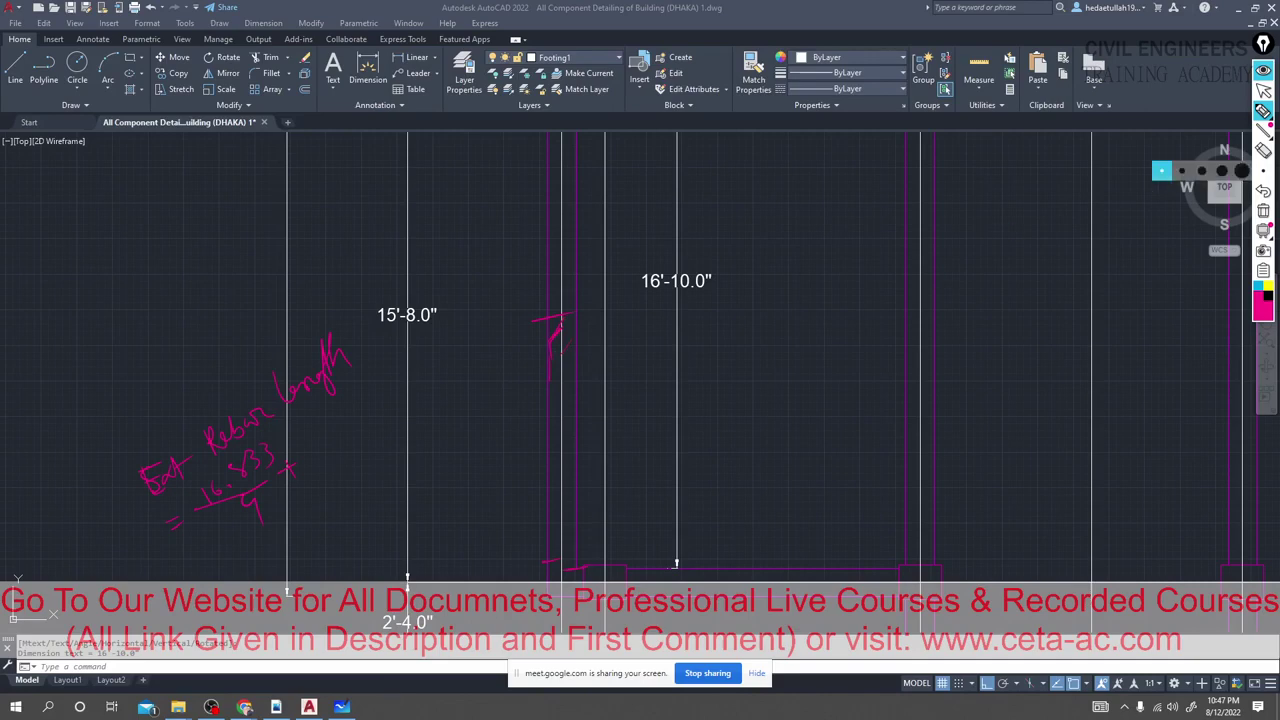
Zoom and pan over to the floor beam long section.
click(1262, 90)
scroll(688, 244, down, 3)
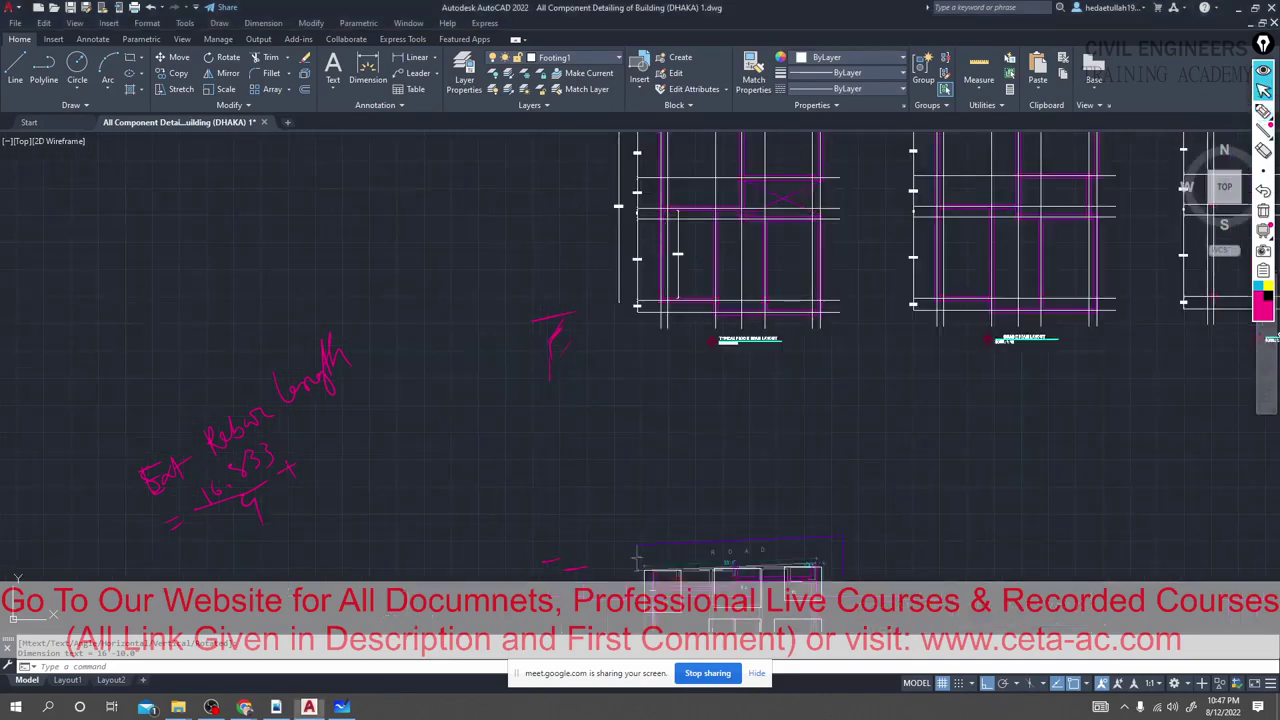
middle_drag(746, 455, 430, 505)
scroll(614, 486, up, 1)
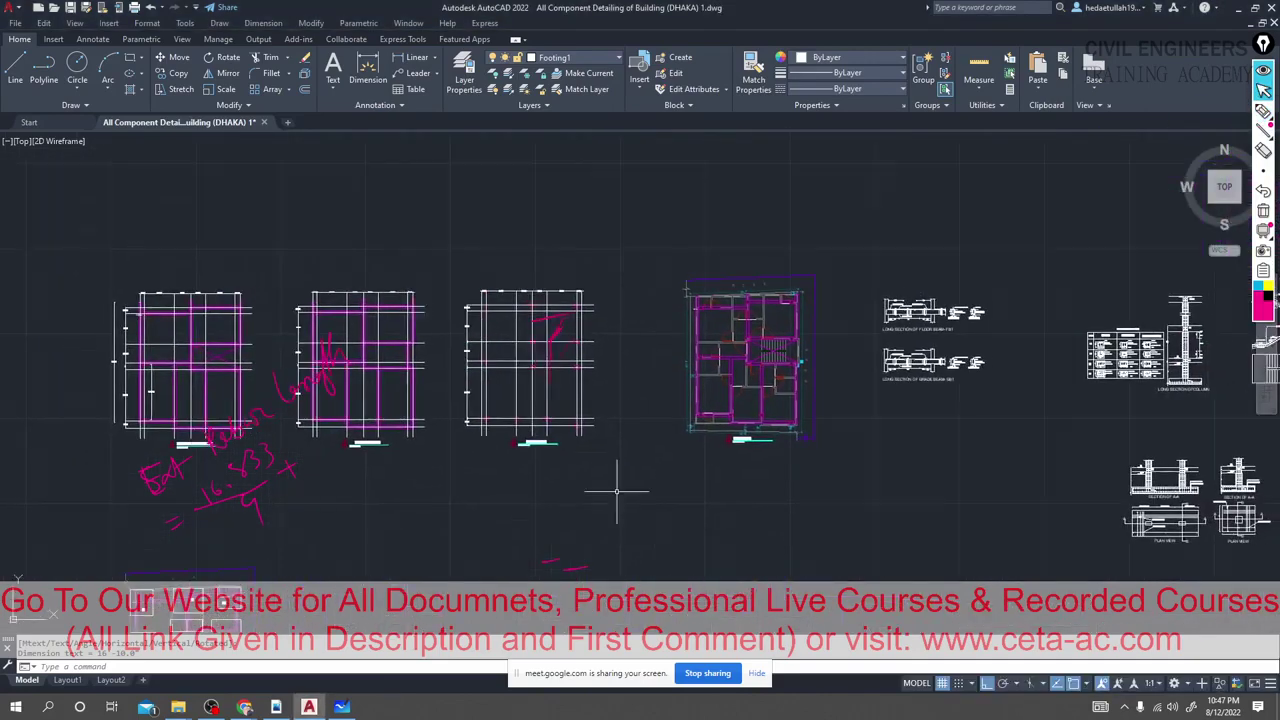
scroll(870, 330, up, 4)
scroll(1000, 250, up, 8)
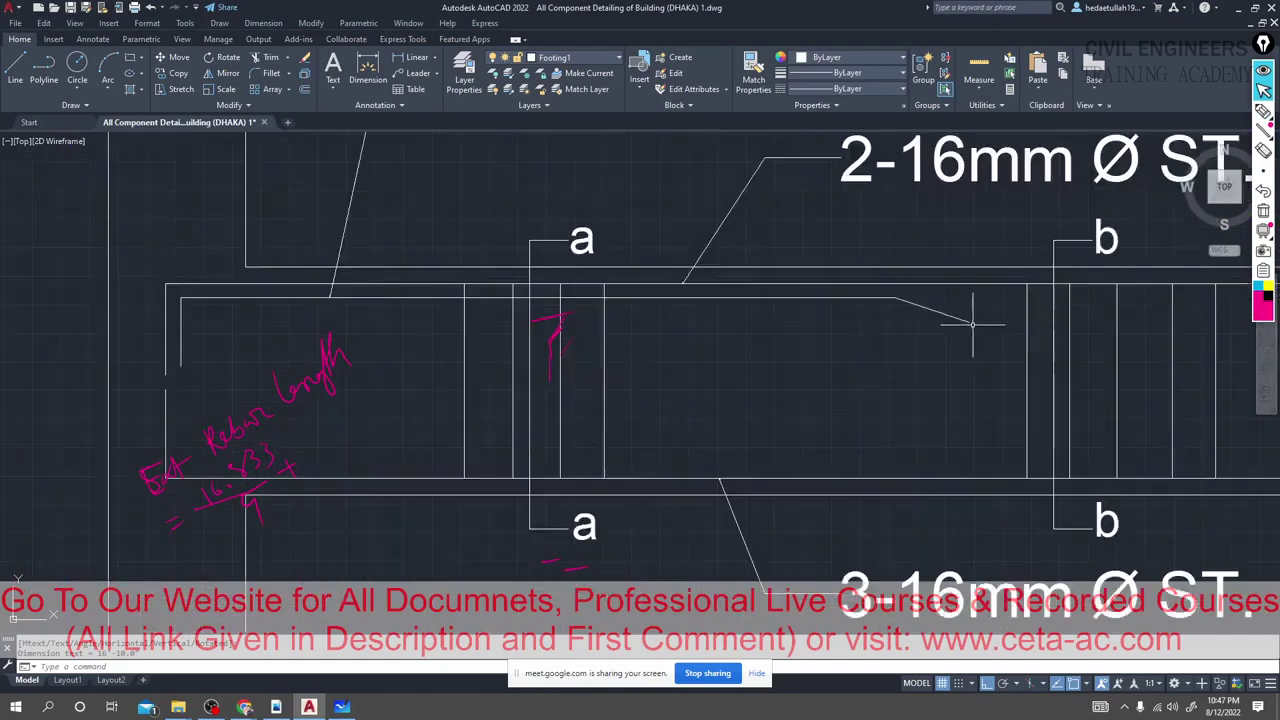
Select the top bar in the long section, check its sloped end point, and cancel.
click(940, 312)
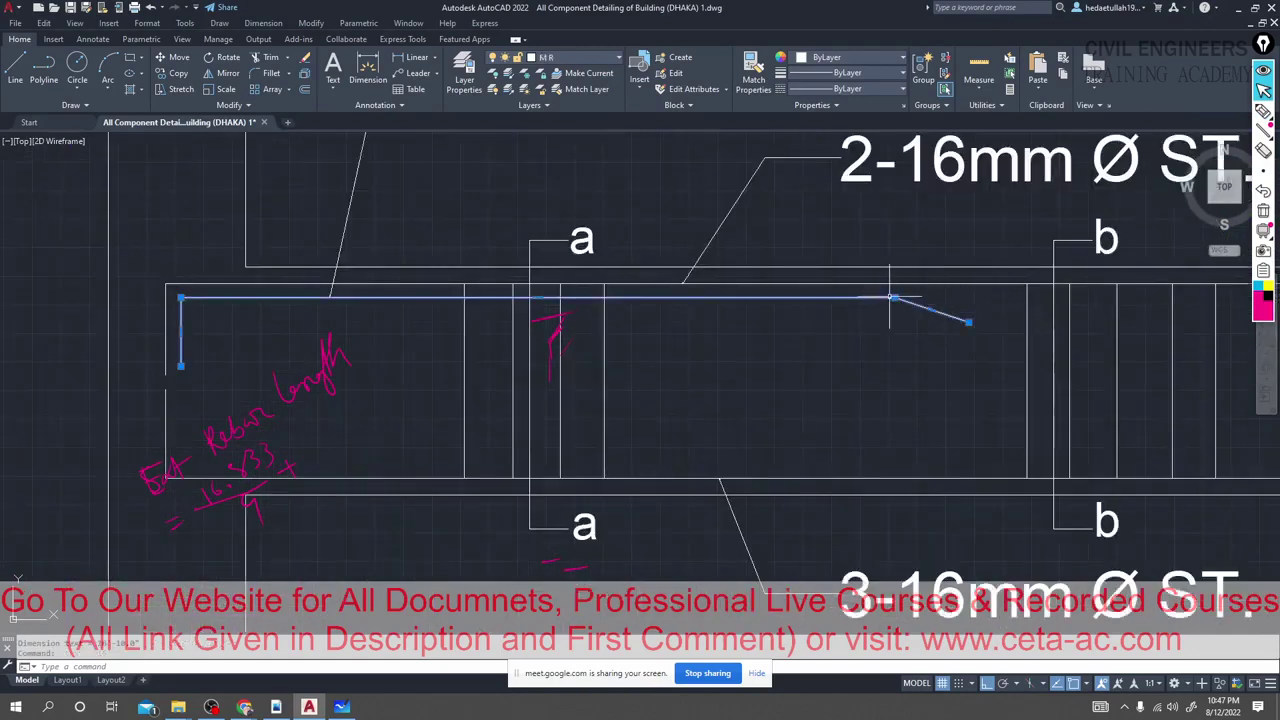
click(968, 322)
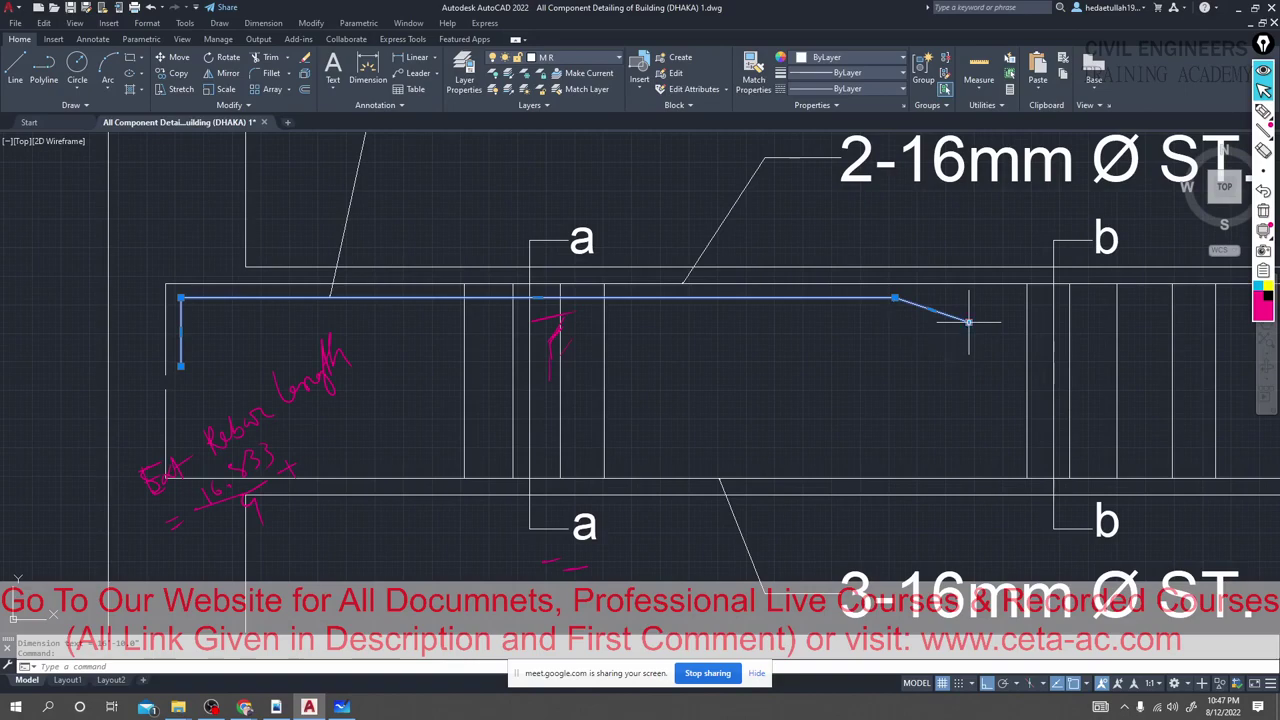
key(Escape)
Zoom out and pan back to the Typical Floor Beam Layout's 15'-8.0" and 16'-10.0" spans.
scroll(970, 370, down, 8)
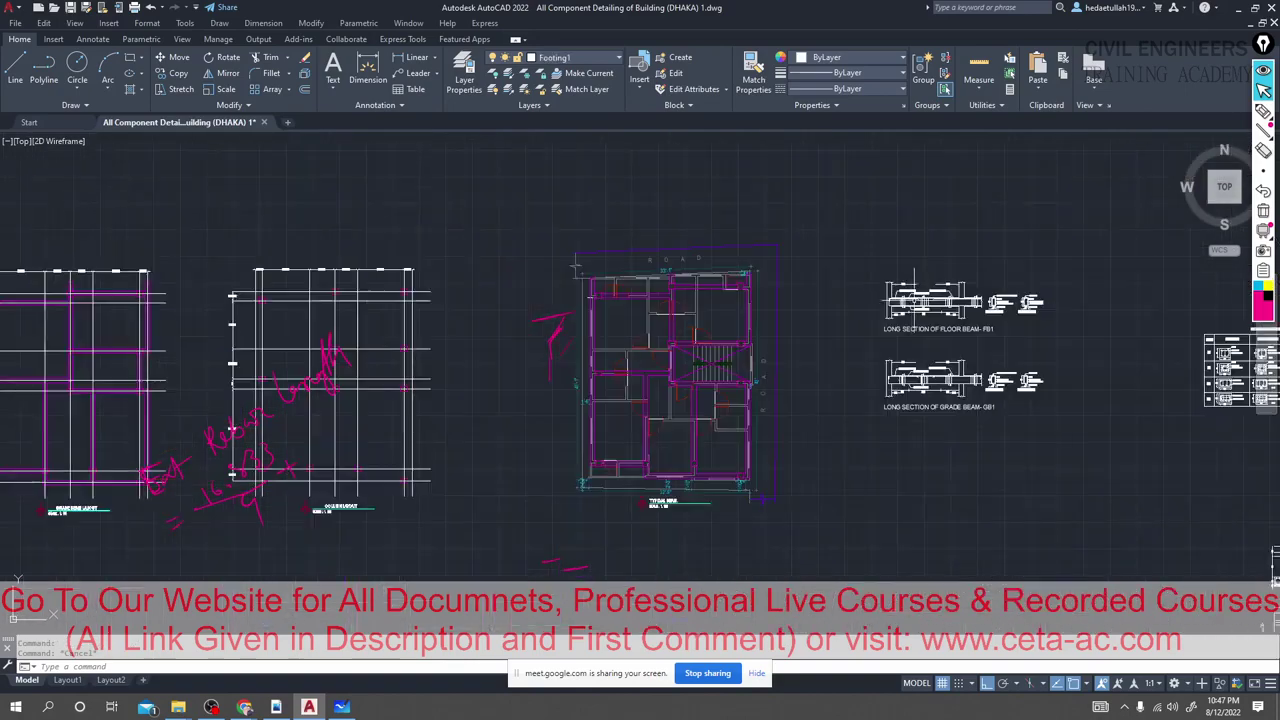
scroll(560, 470, down, 5)
middle_drag(490, 485, 869, 386)
scroll(645, 275, up, 8)
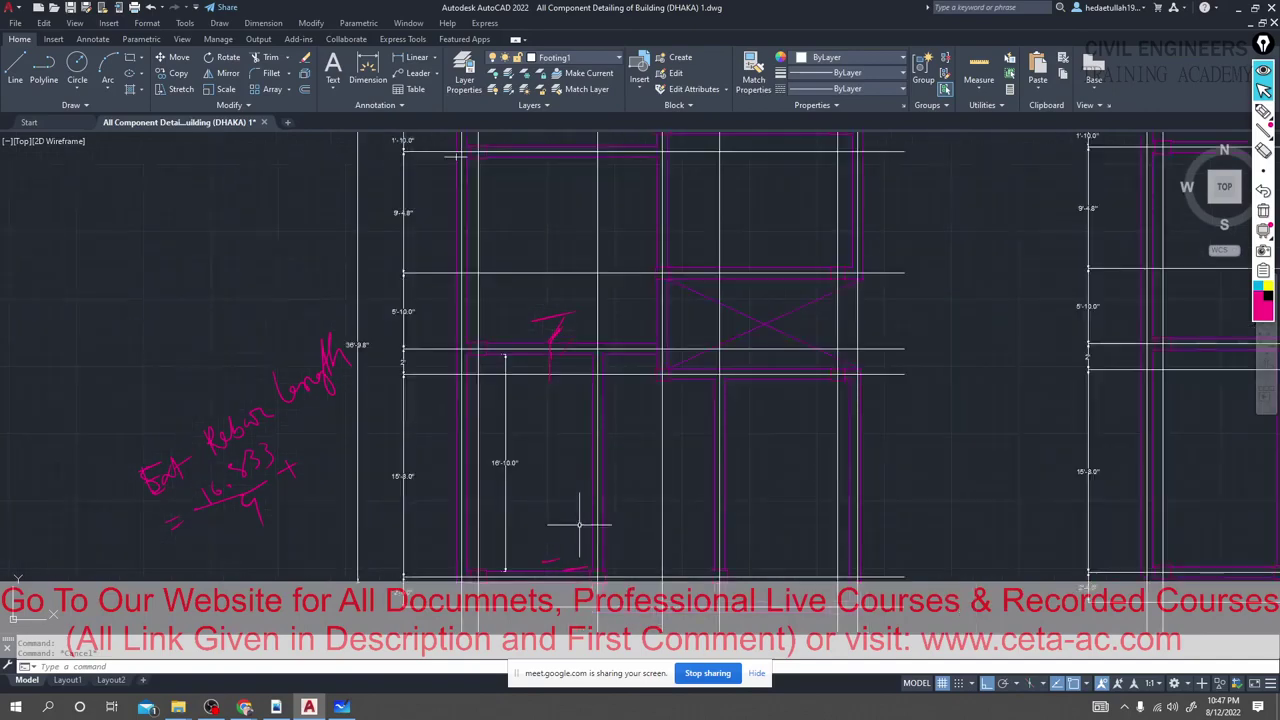
mouse_move(579, 524)
middle_down()
mouse_move(569, 529)
mouse_move(520, 390)
mouse_move(624, 360)
mouse_move(633, 330)
middle_up()
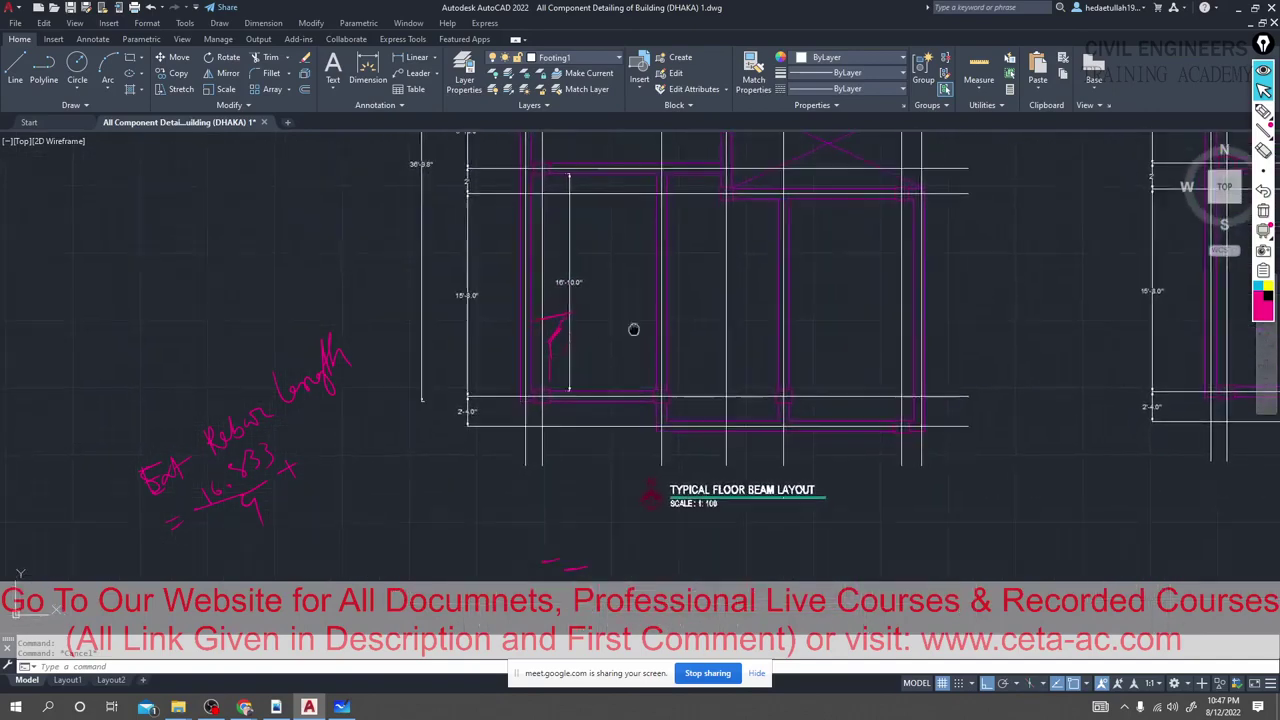
scroll(633, 330, up, 2)
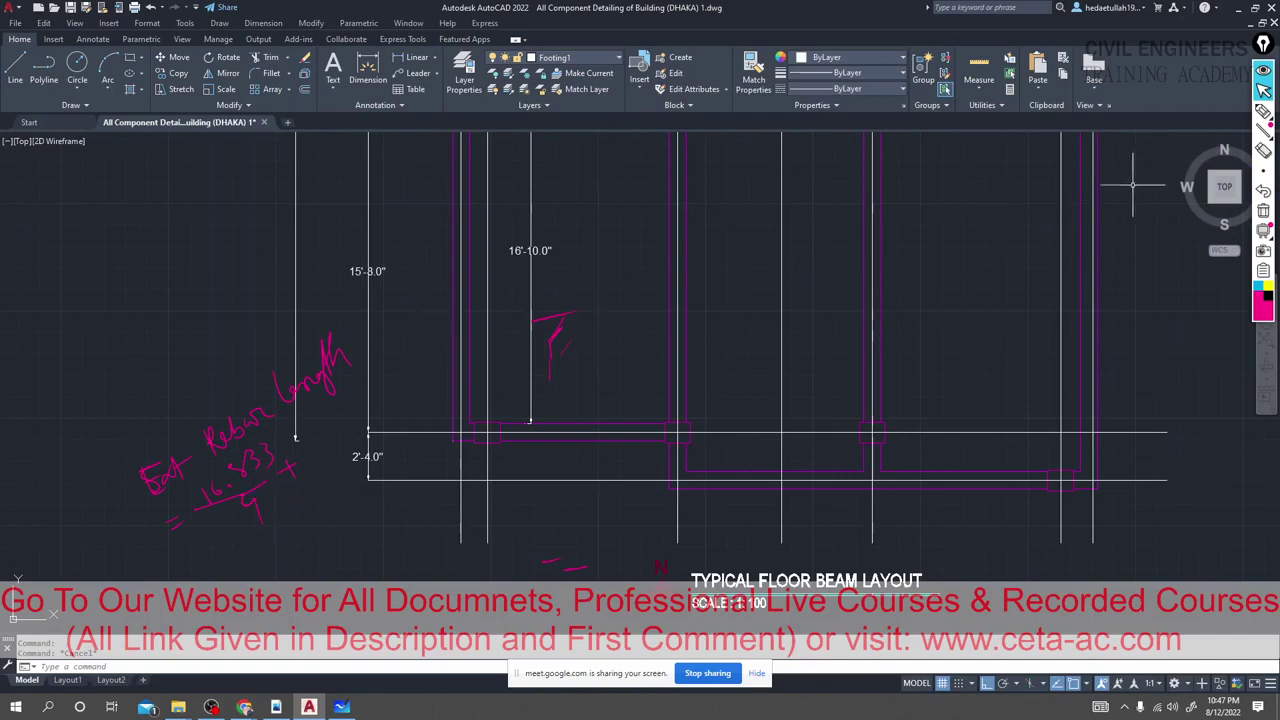
With the highlighter, correct the 2 to a 3 and handwrite + 3/12 + (10-1.5)/12 after 16.833/4.
click(1264, 112)
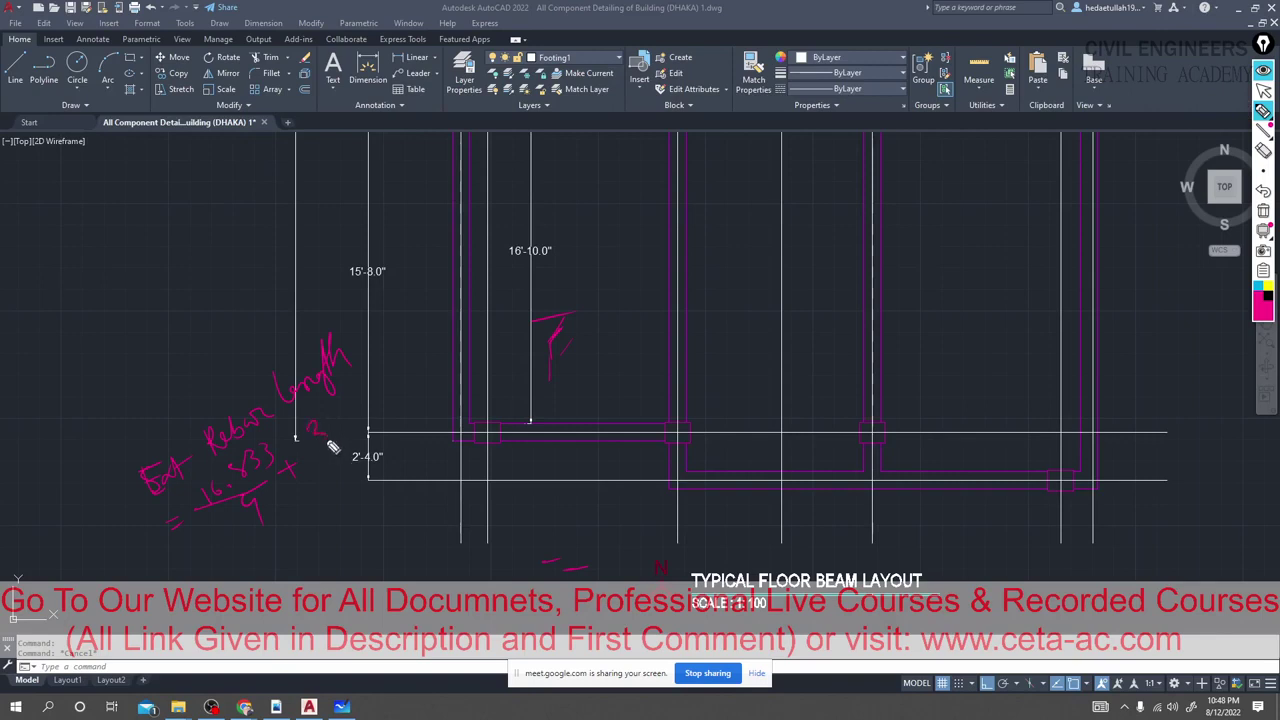
mouse_move(333, 447)
mouse_down()
mouse_move(317, 473)
mouse_move(339, 462)
mouse_move(339, 482)
mouse_move(335, 468)
mouse_move(368, 472)
mouse_up()
mouse_move(360, 434)
mouse_down()
mouse_move(375, 396)
mouse_move(401, 410)
mouse_move(427, 350)
mouse_move(439, 364)
mouse_move(435, 329)
mouse_move(446, 344)
mouse_move(435, 329)
mouse_move(456, 313)
mouse_move(446, 337)
mouse_move(430, 310)
mouse_move(462, 396)
mouse_up()
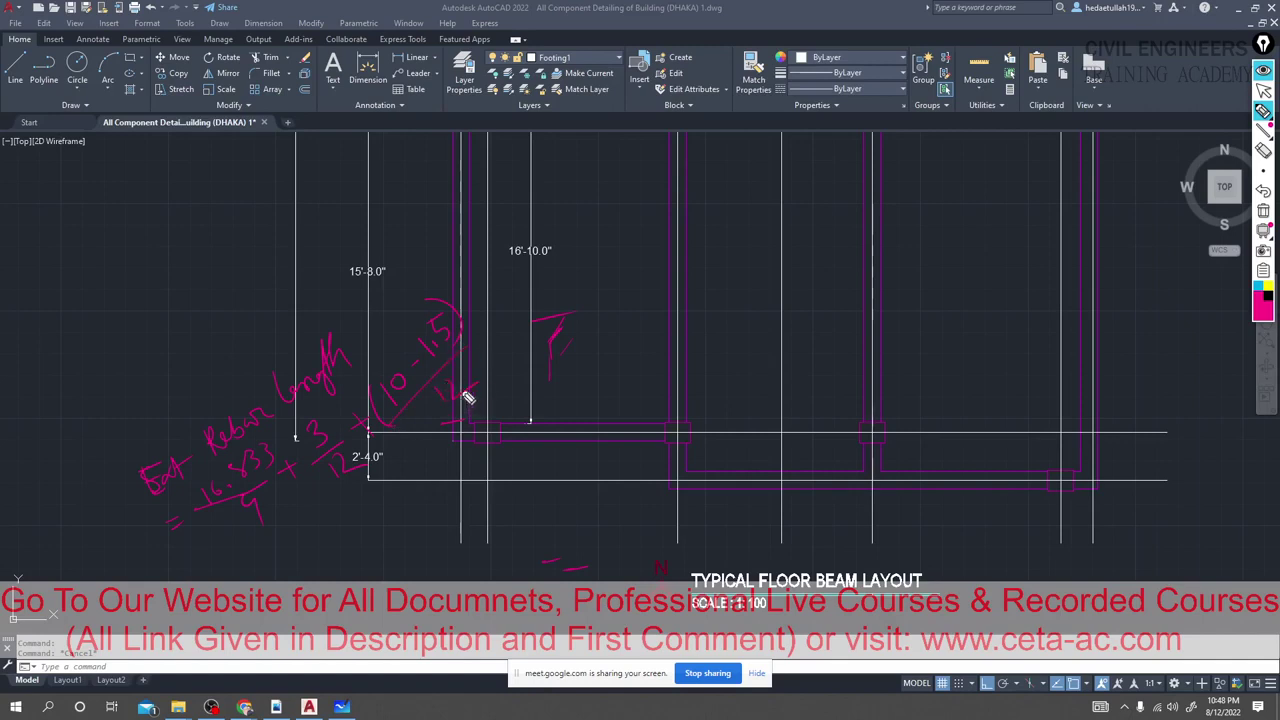
Zoom and pan the layout to the 2'-4.0" dimension.
click(1263, 90)
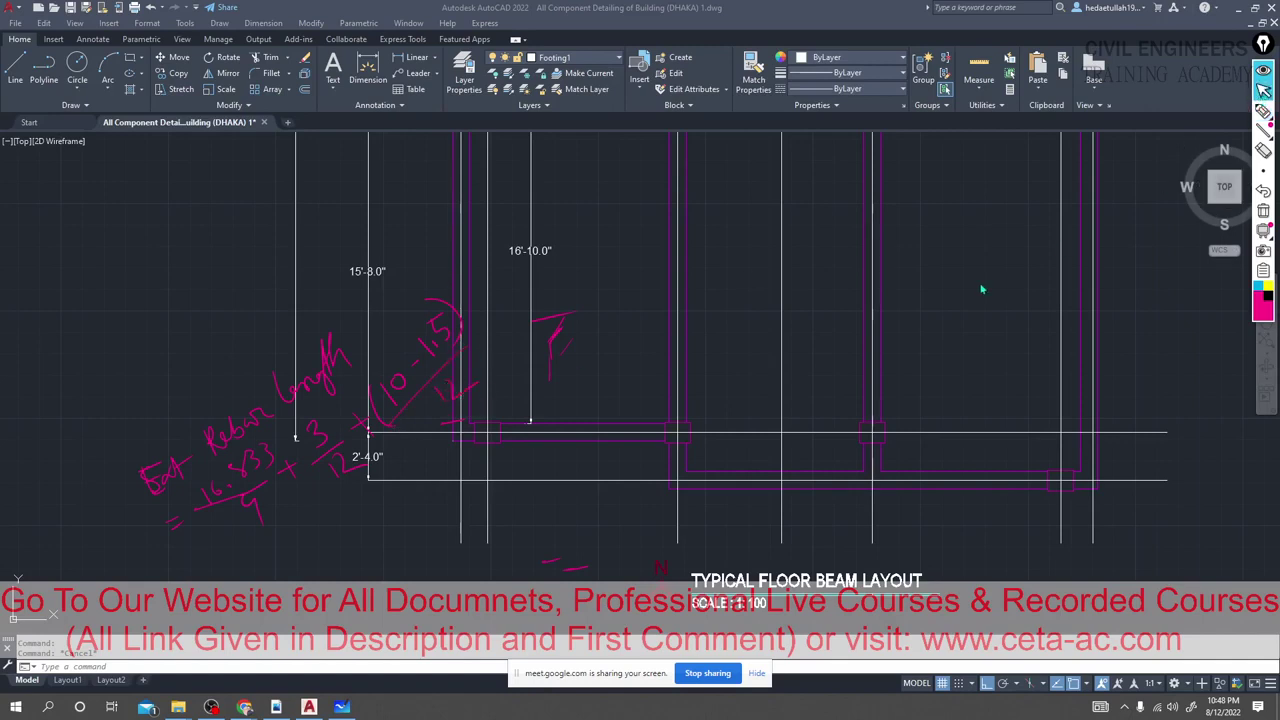
scroll(981, 289, down, 3)
scroll(615, 332, up, 2)
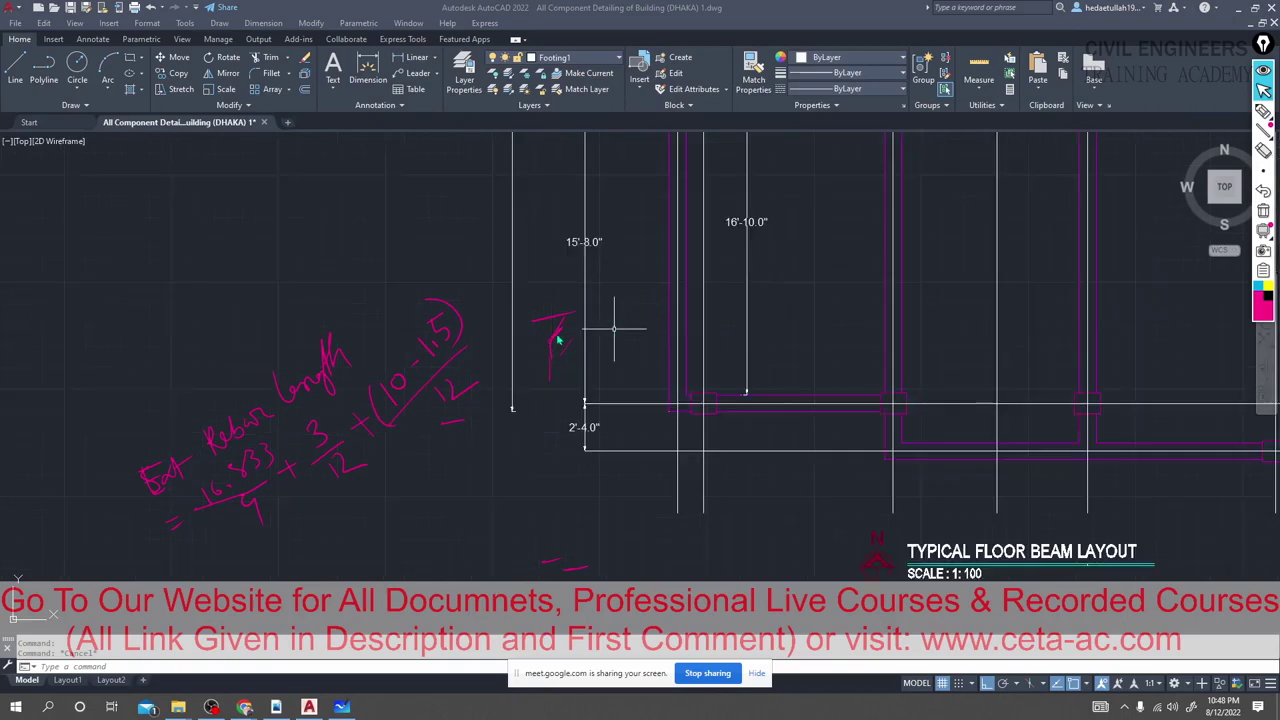
mouse_move(586, 289)
middle_down()
mouse_move(677, 314)
mouse_move(810, 407)
middle_up()
scroll(810, 407, up, 2)
scroll(910, 525, up, 3)
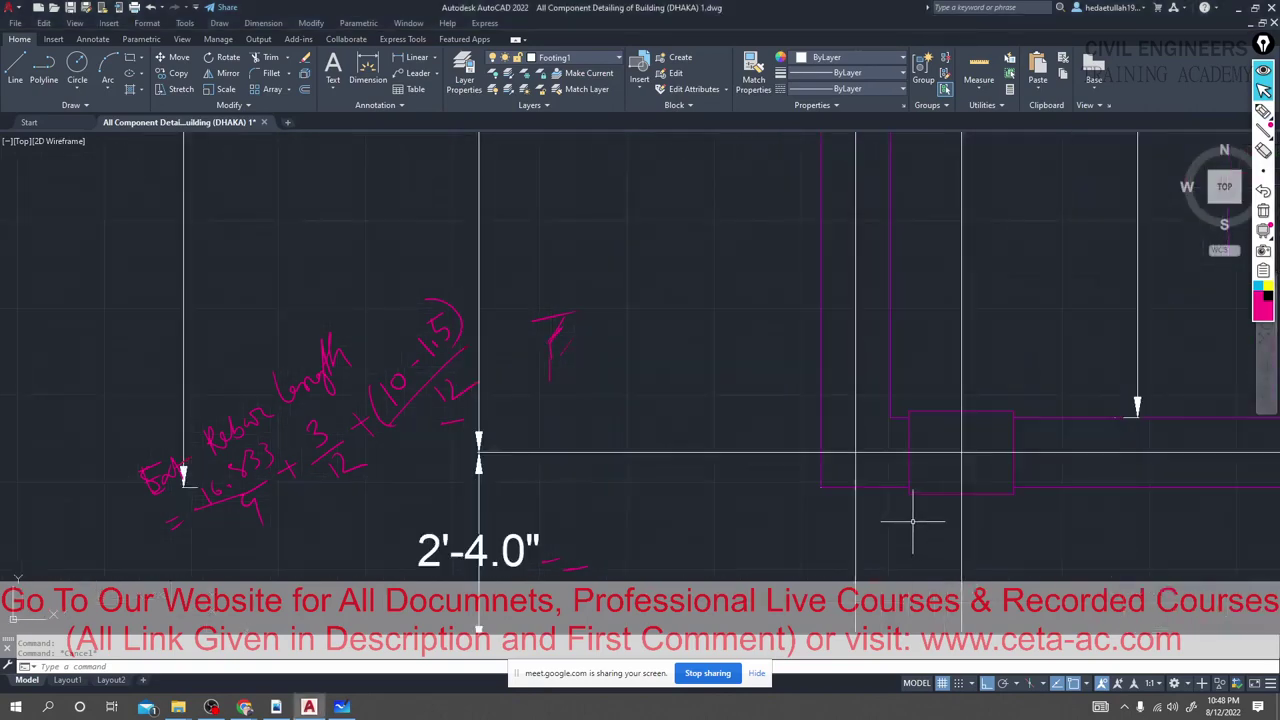
scroll(900, 486, down, 4)
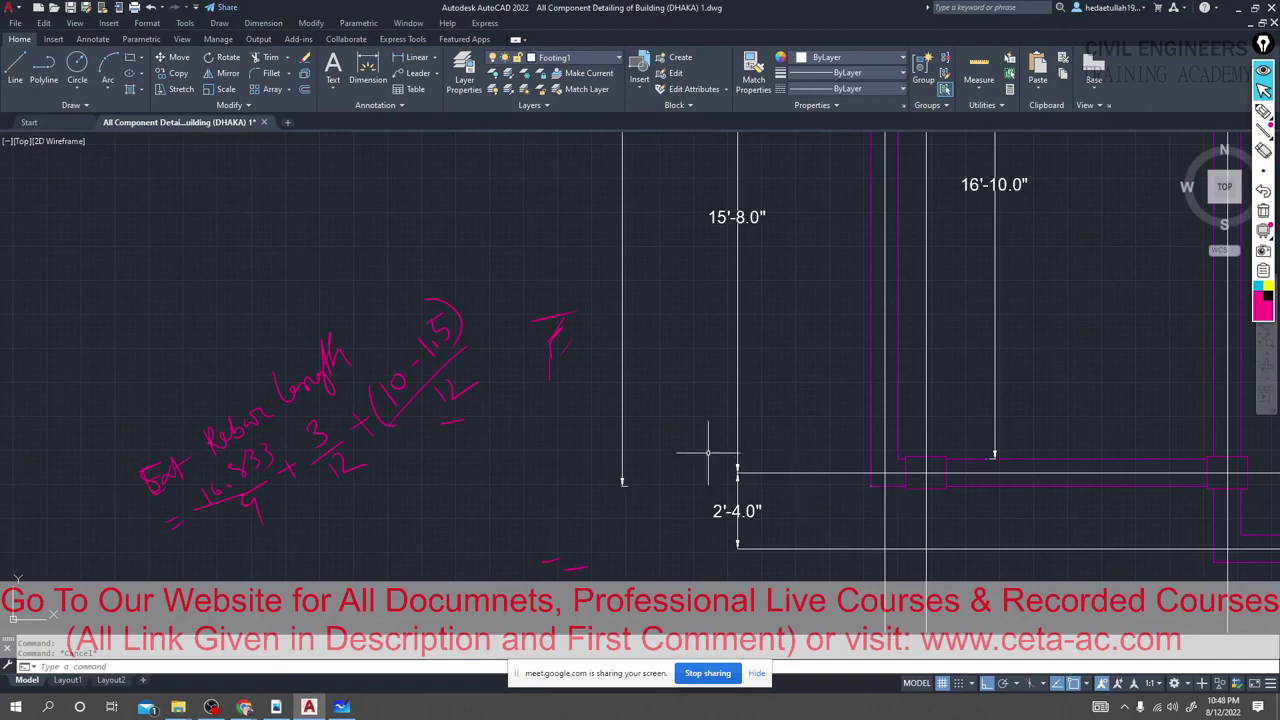
With the marker pen, add a + 12×16/25.4 term to the formula and write 5.80 beneath.
click(1262, 170)
click(1264, 112)
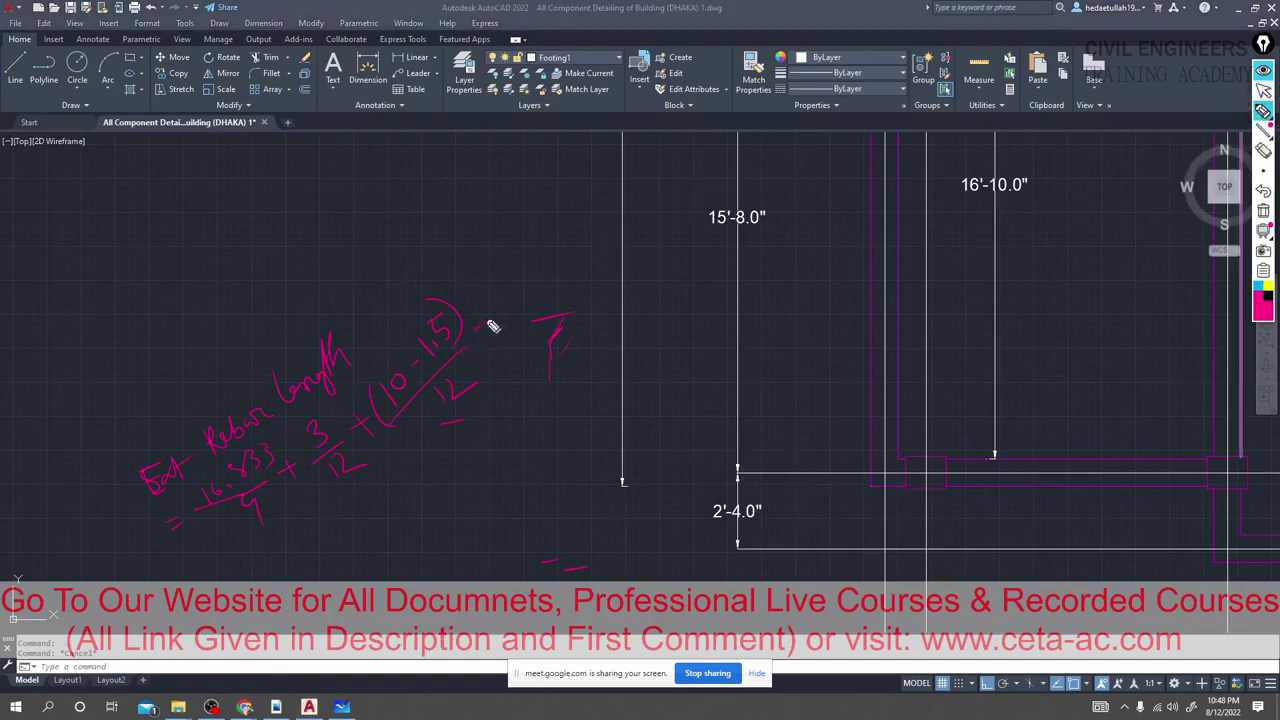
drag(475, 325, 488, 325)
mouse_move(481, 318)
mouse_down()
mouse_move(481, 332)
mouse_move(538, 290)
mouse_up()
mouse_move(537, 278)
mouse_down()
mouse_move(527, 290)
mouse_move(553, 272)
mouse_up()
drag(536, 287, 576, 265)
drag(560, 313, 614, 276)
mouse_move(251, 551)
mouse_down()
mouse_move(273, 583)
mouse_move(253, 569)
mouse_move(303, 558)
mouse_move(318, 530)
mouse_up()
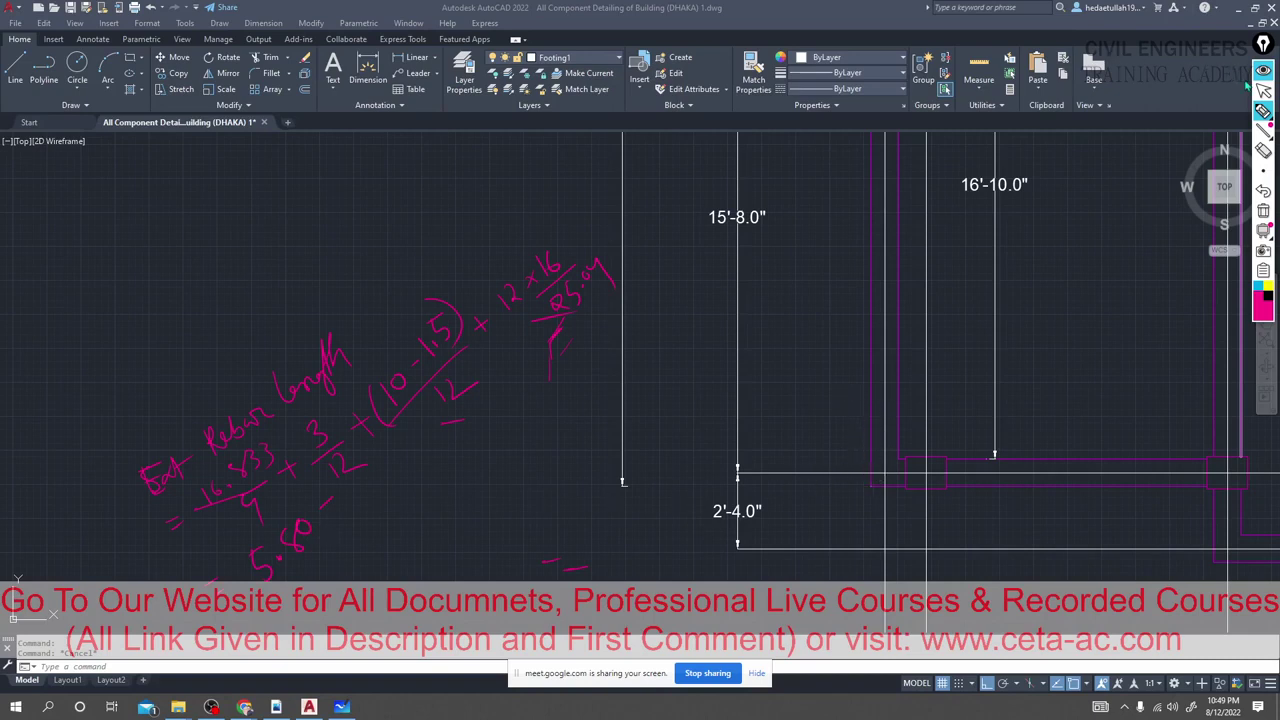
Pan the layout to show the 5'-10.0" span and the 36'-9.8" overall dimension.
click(1263, 90)
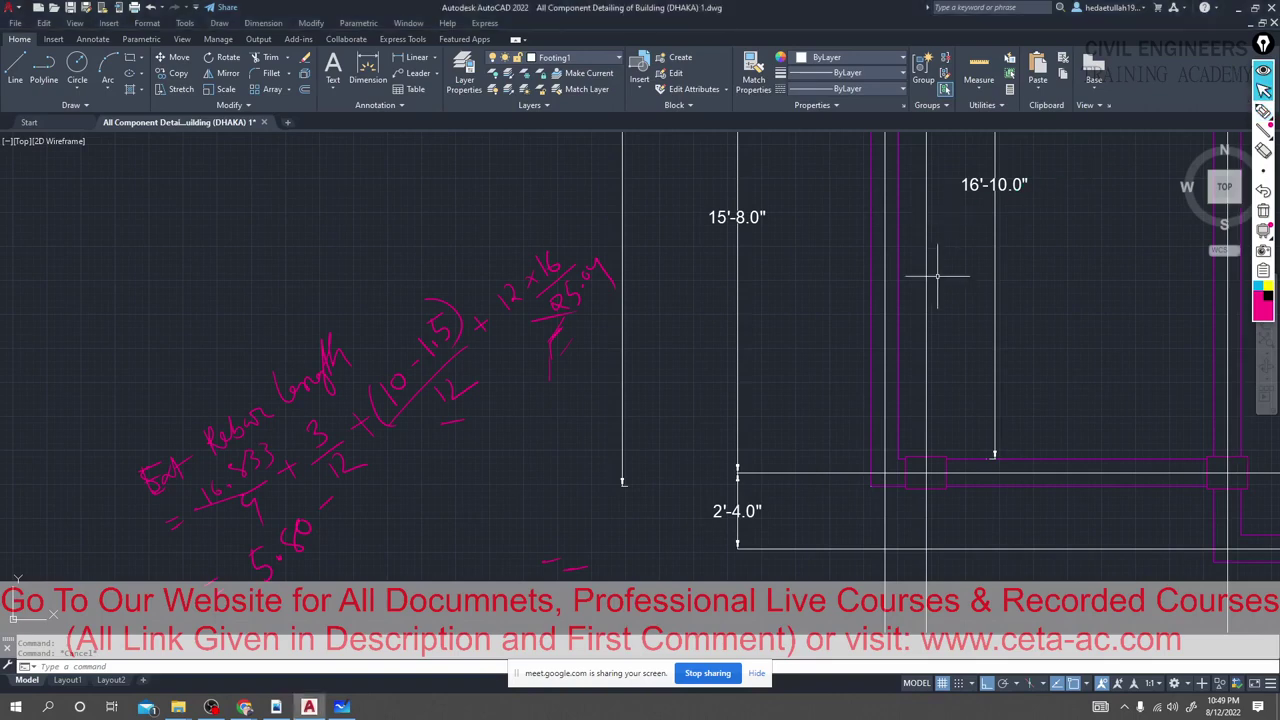
mouse_move(937, 274)
middle_down()
mouse_move(943, 327)
mouse_move(908, 596)
middle_up()
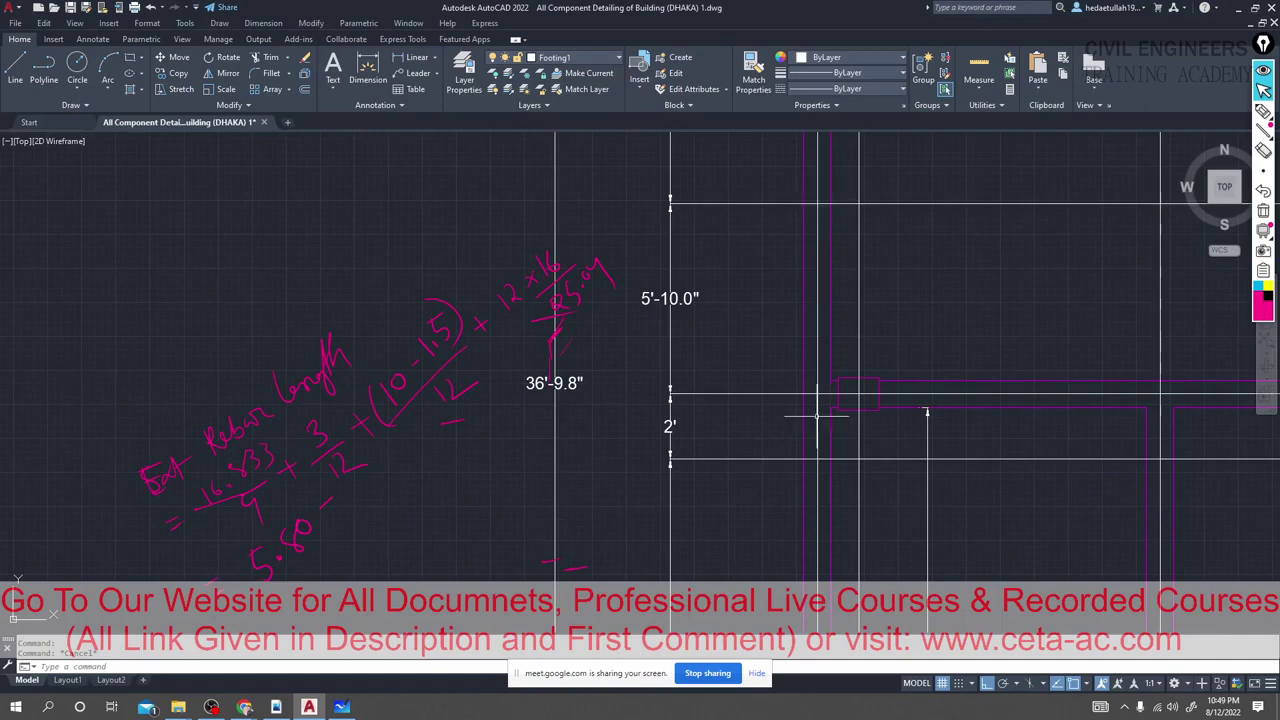
scroll(817, 515, down, 3)
middle_drag(814, 514, 834, 458)
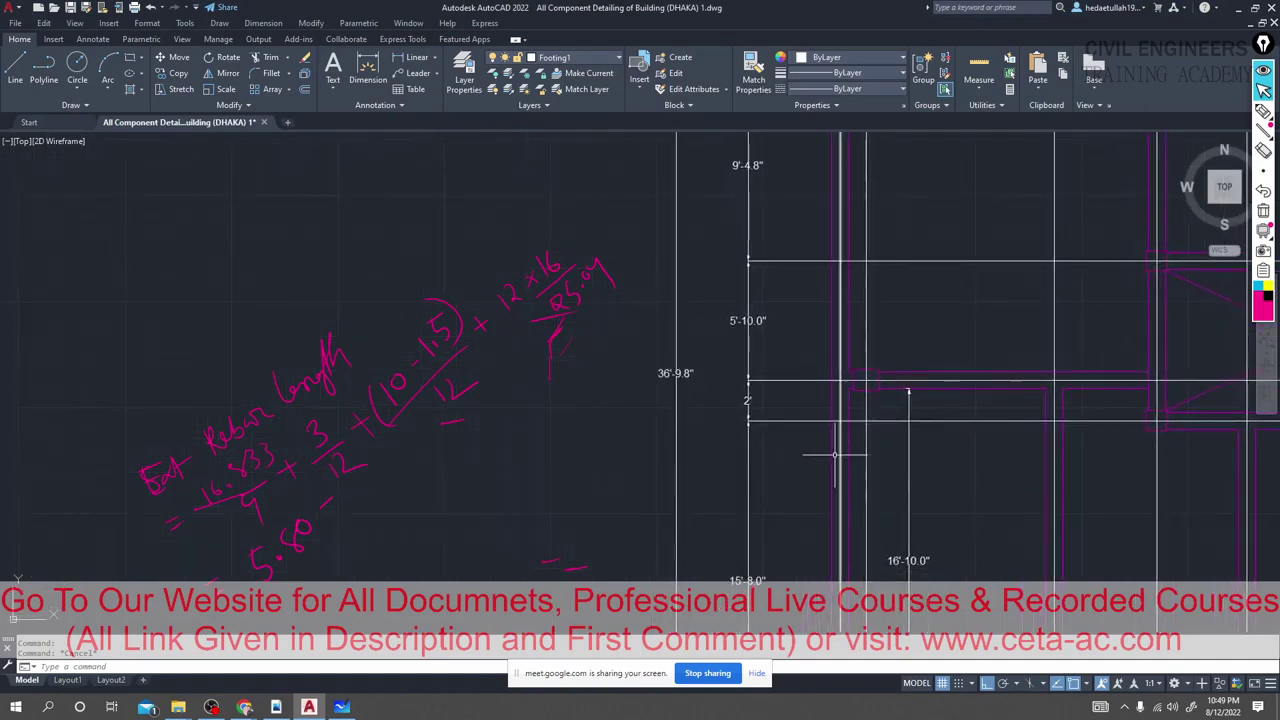
mouse_move(380, 500)
middle_down()
mouse_move(380, 523)
mouse_move(372, 433)
mouse_move(389, 491)
middle_up()
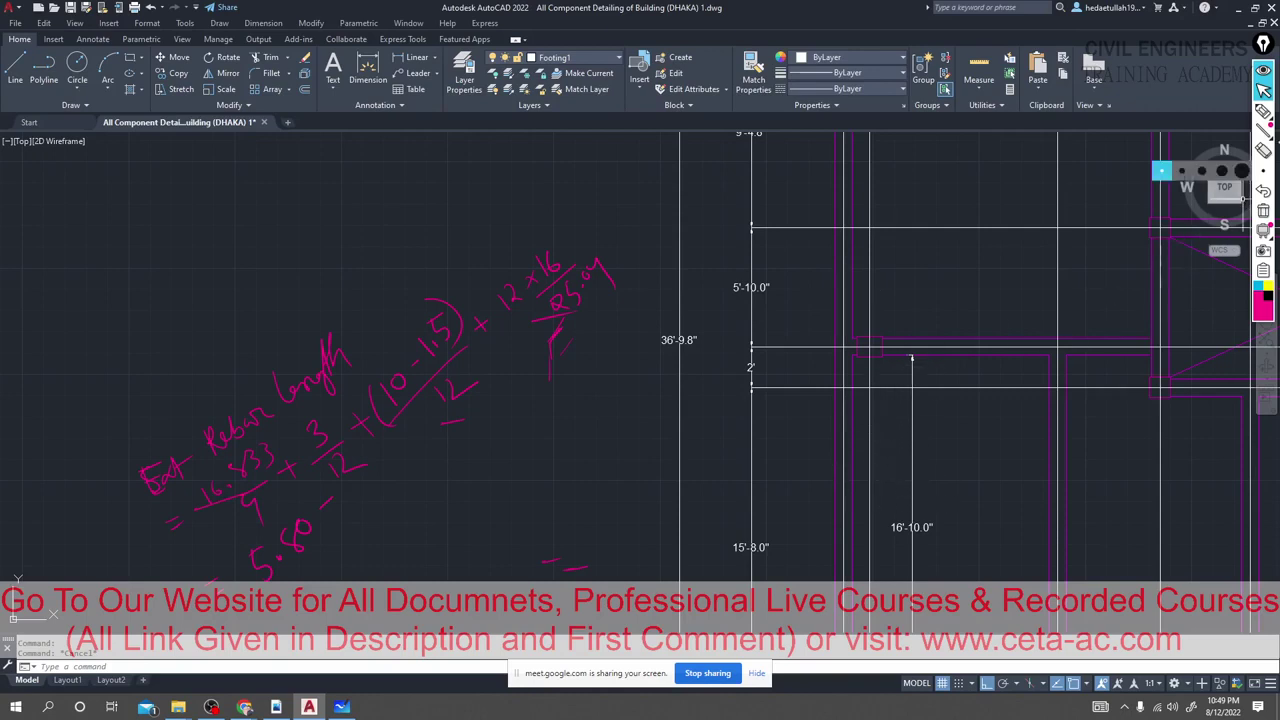
With the highlighter, handwrite 16.833/3 + …/3 below the 5.80 result.
click(1264, 112)
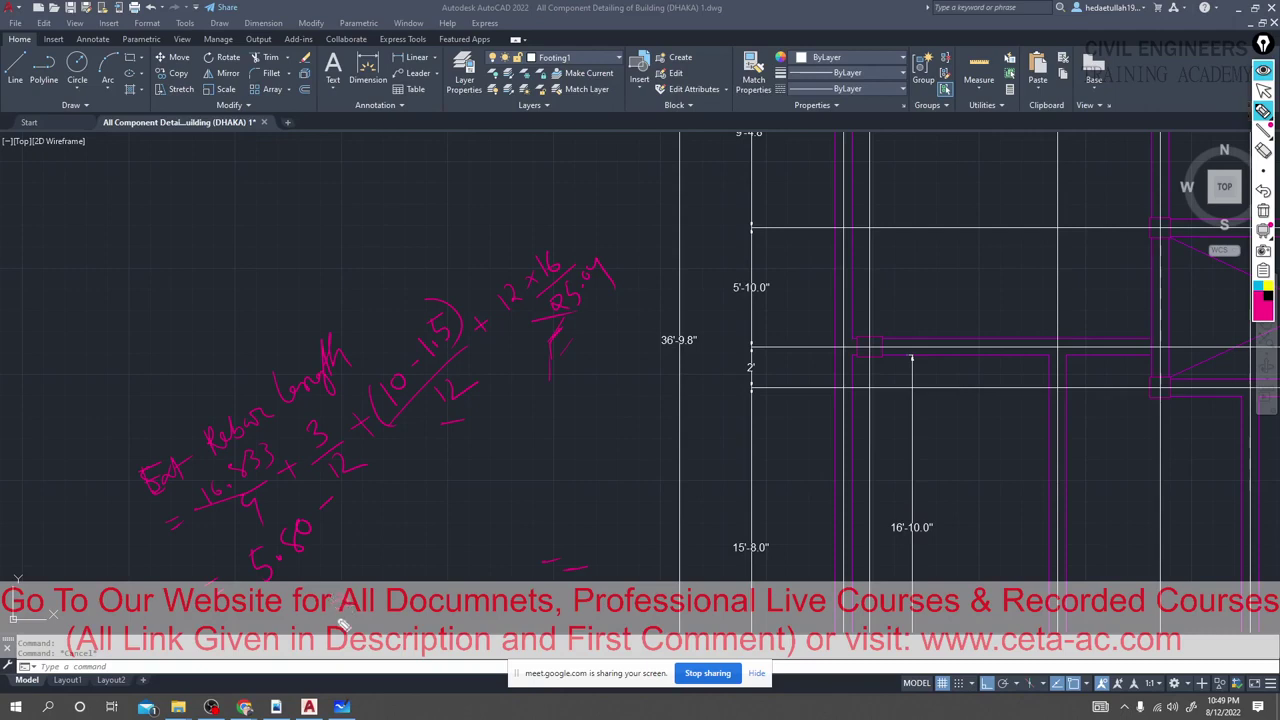
mouse_move(397, 566)
mouse_down()
mouse_move(383, 535)
mouse_move(404, 540)
mouse_move(430, 492)
mouse_move(438, 518)
mouse_move(432, 572)
mouse_up()
mouse_move(479, 507)
mouse_down()
mouse_move(481, 487)
mouse_move(491, 494)
mouse_move(566, 432)
mouse_move(562, 478)
mouse_up()
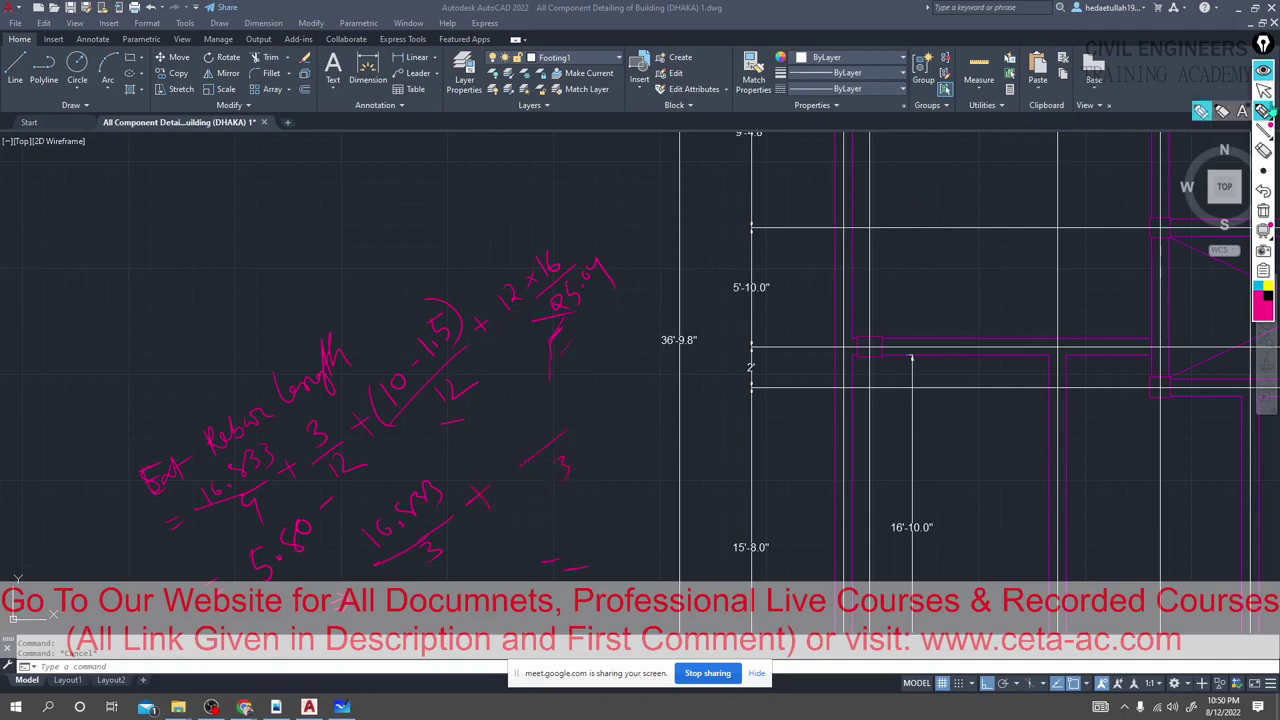
scroll(795, 270, down, 2)
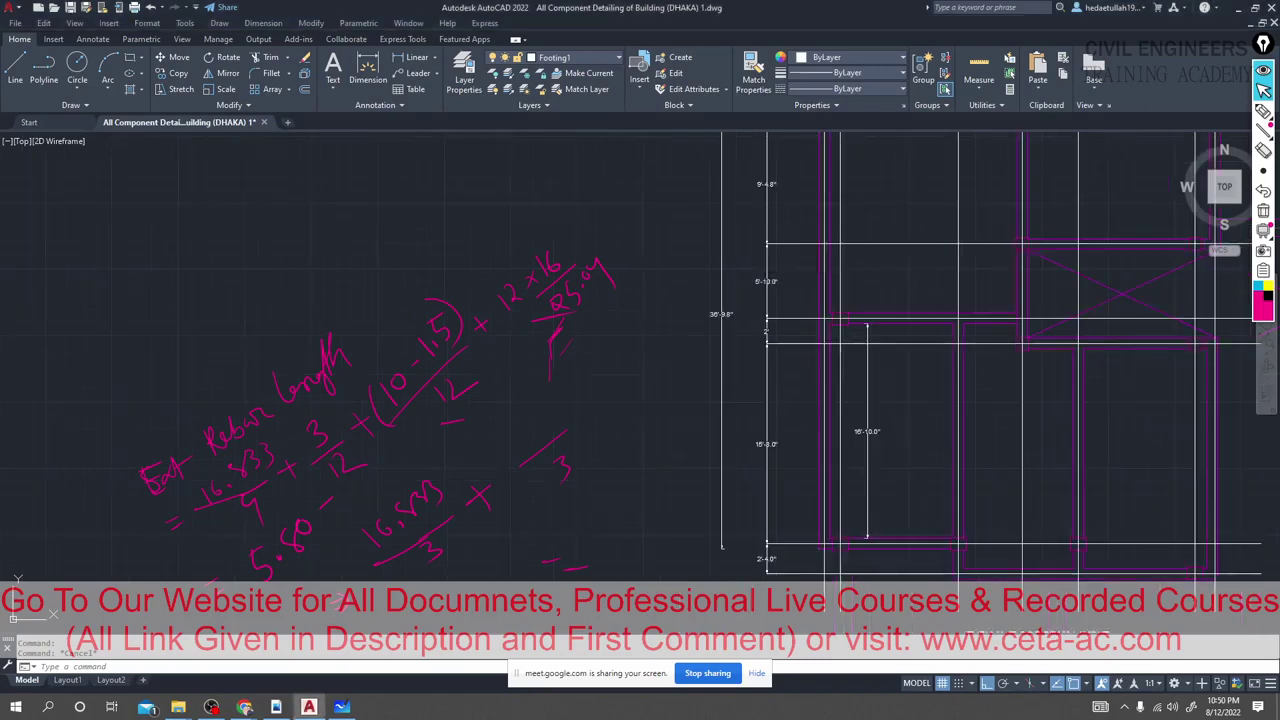
middle_drag(777, 360, 752, 463)
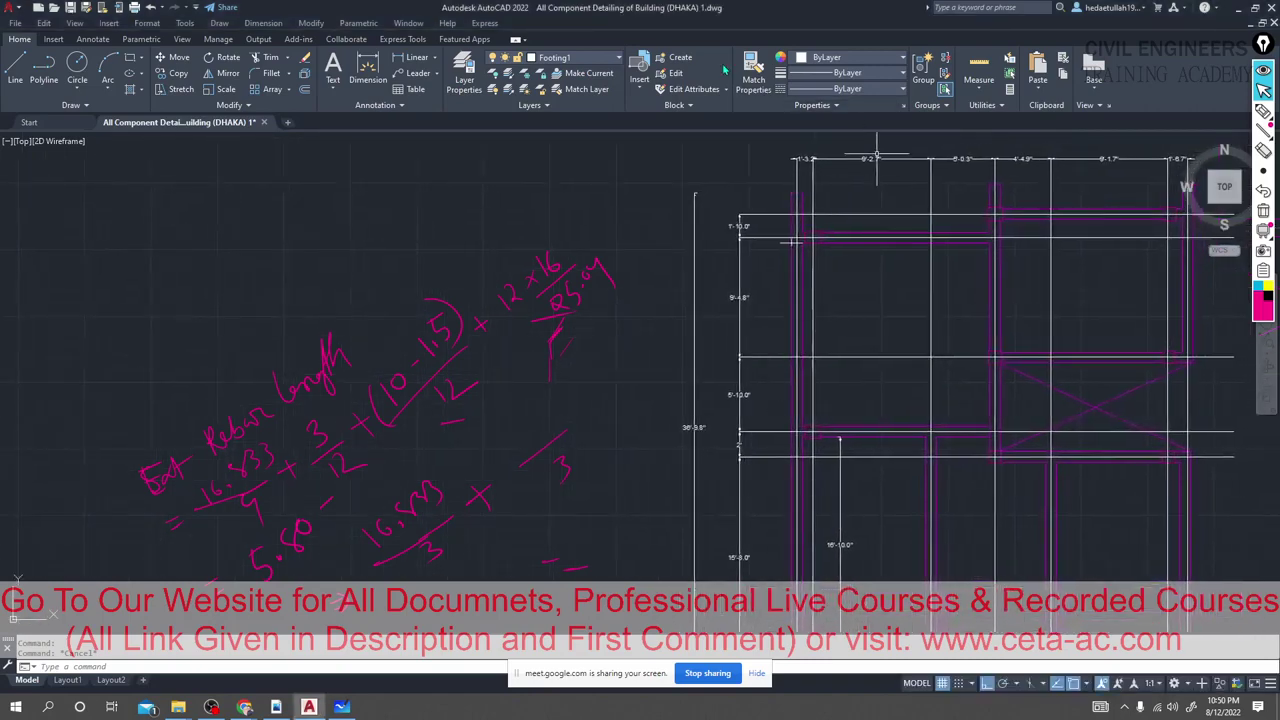
click(412, 57)
click(837, 243)
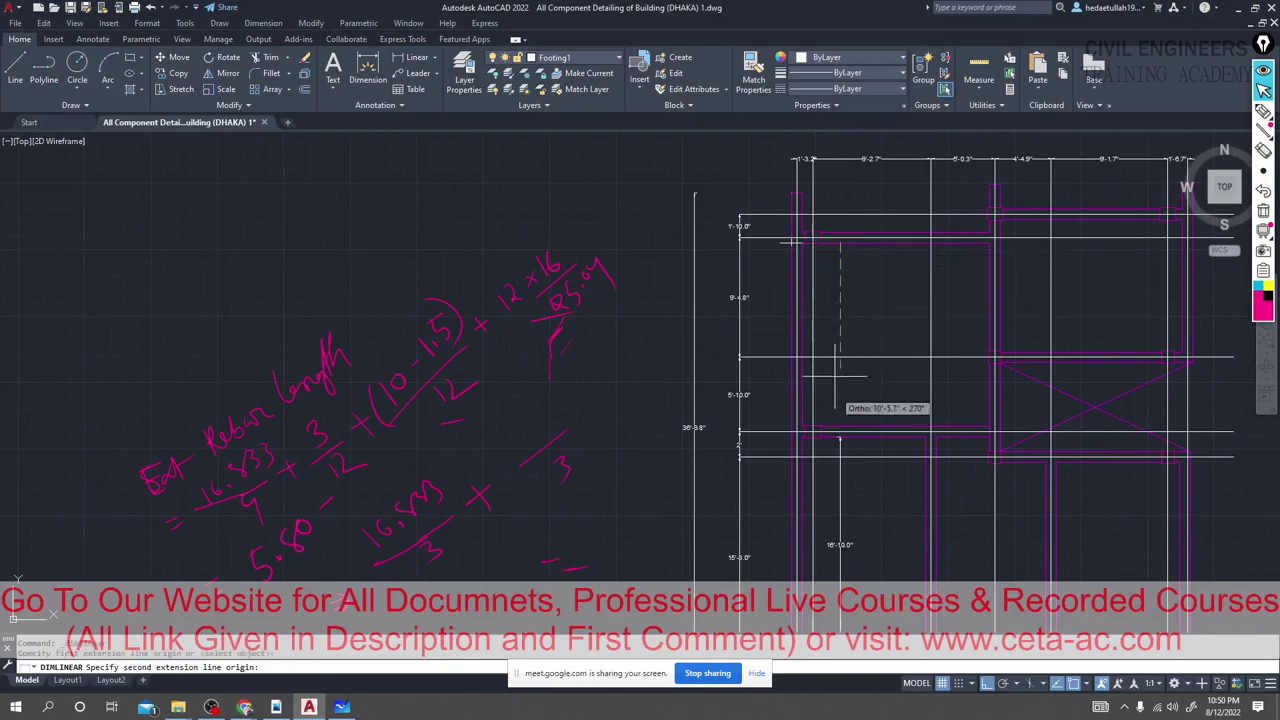
click(839, 430)
click(839, 432)
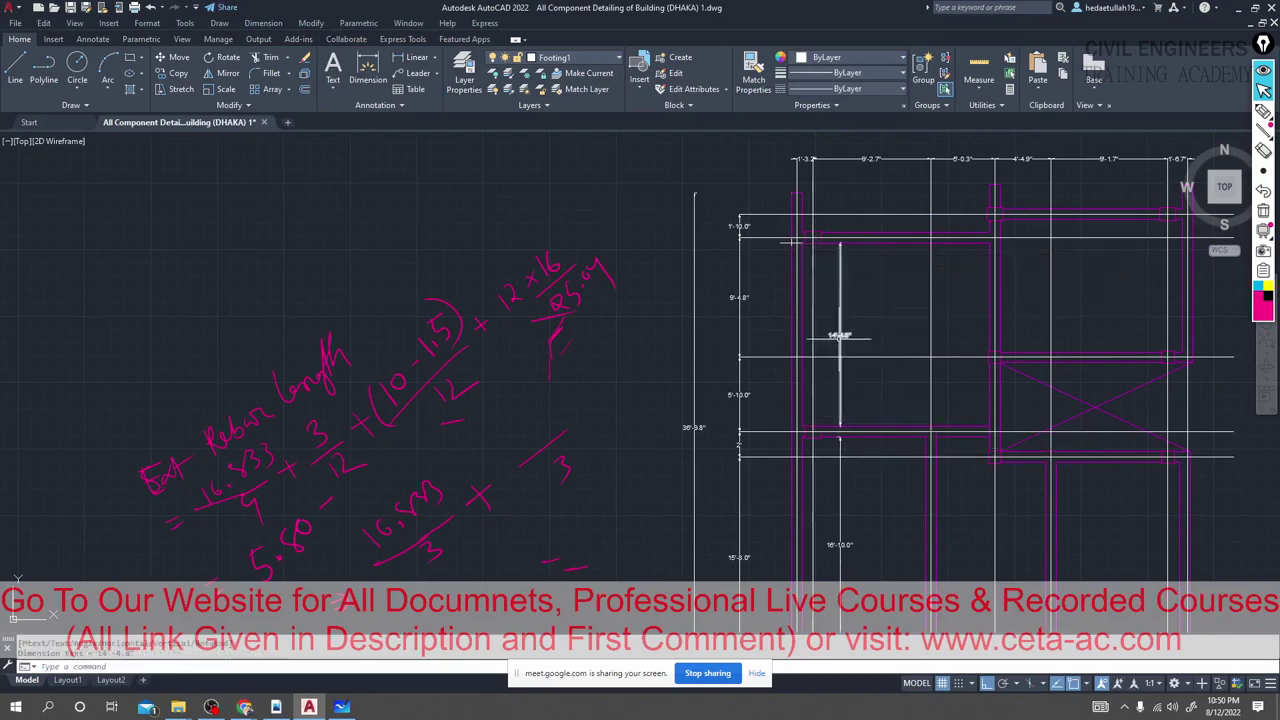
scroll(841, 340, up, 6)
scroll(860, 320, down, 5)
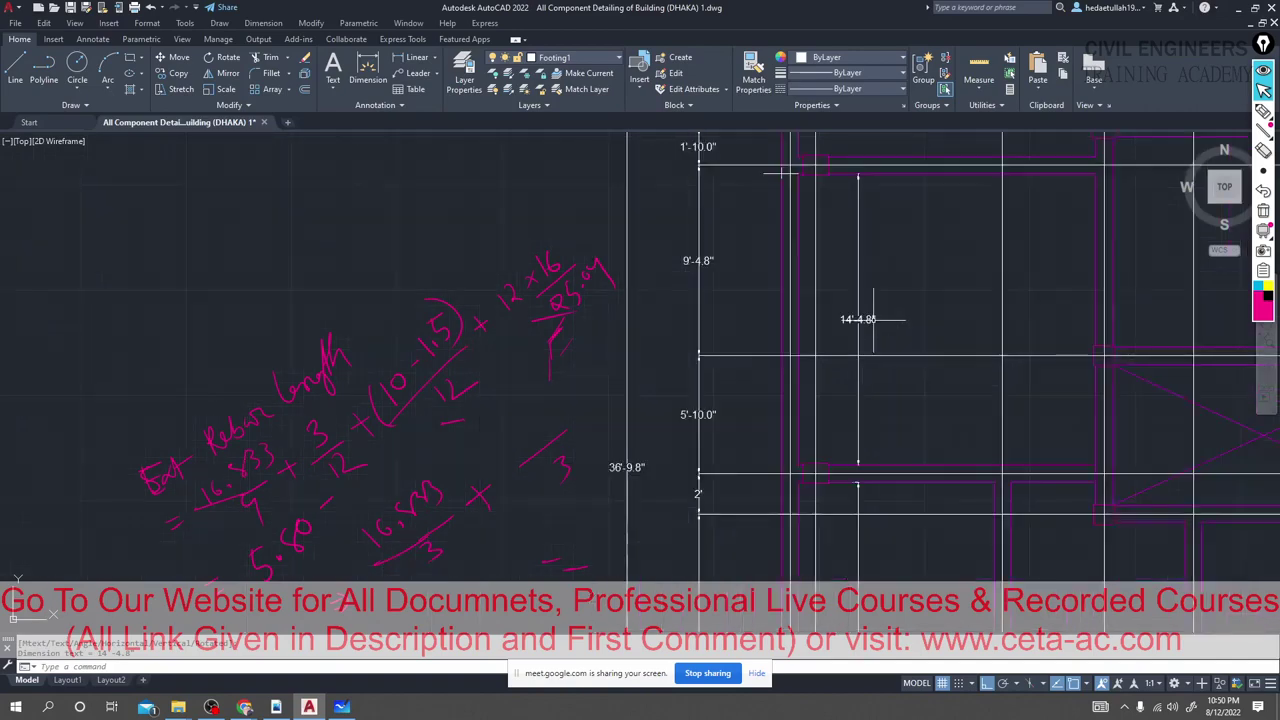
scroll(872, 320, up, 2)
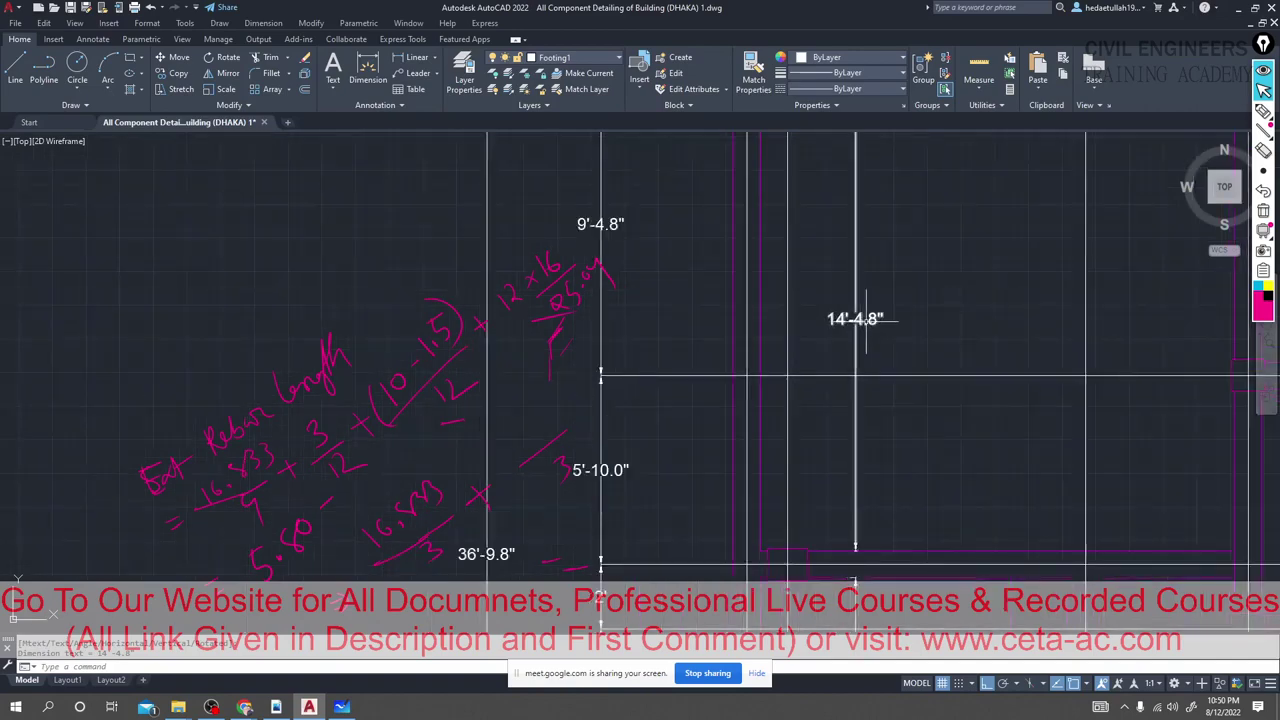
scroll(862, 320, up, 2)
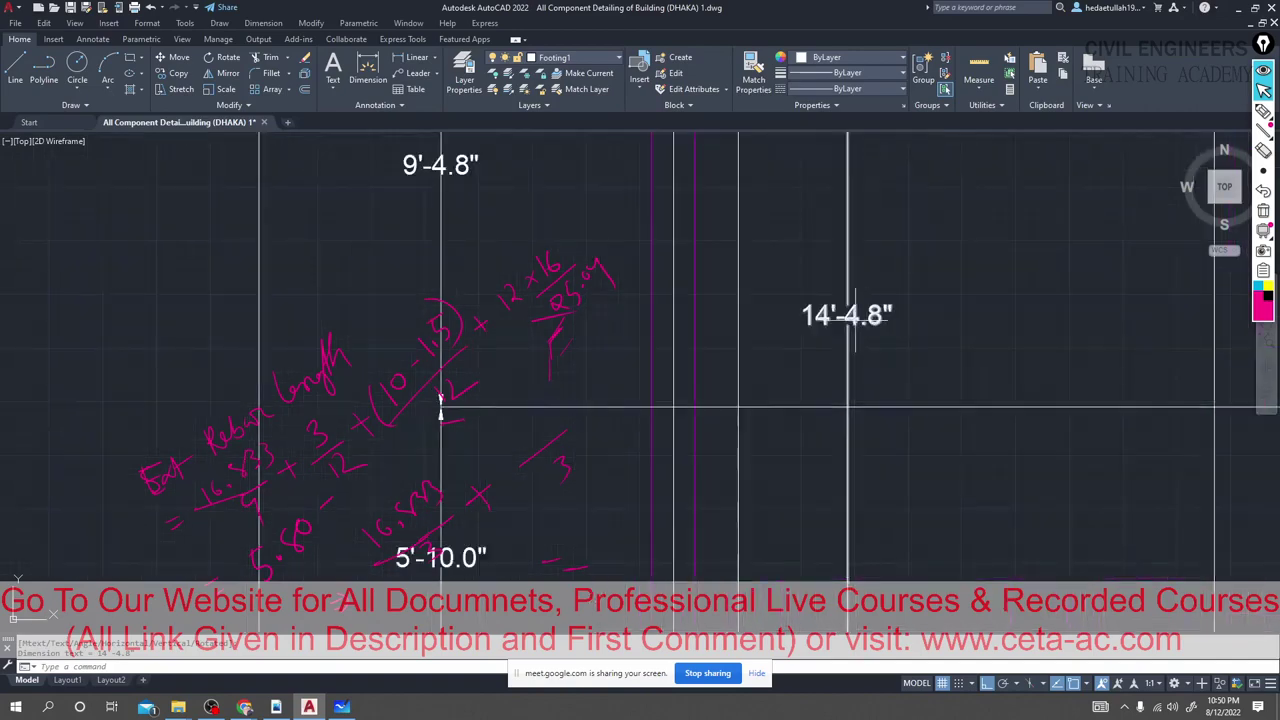
scroll(874, 315, down, 2)
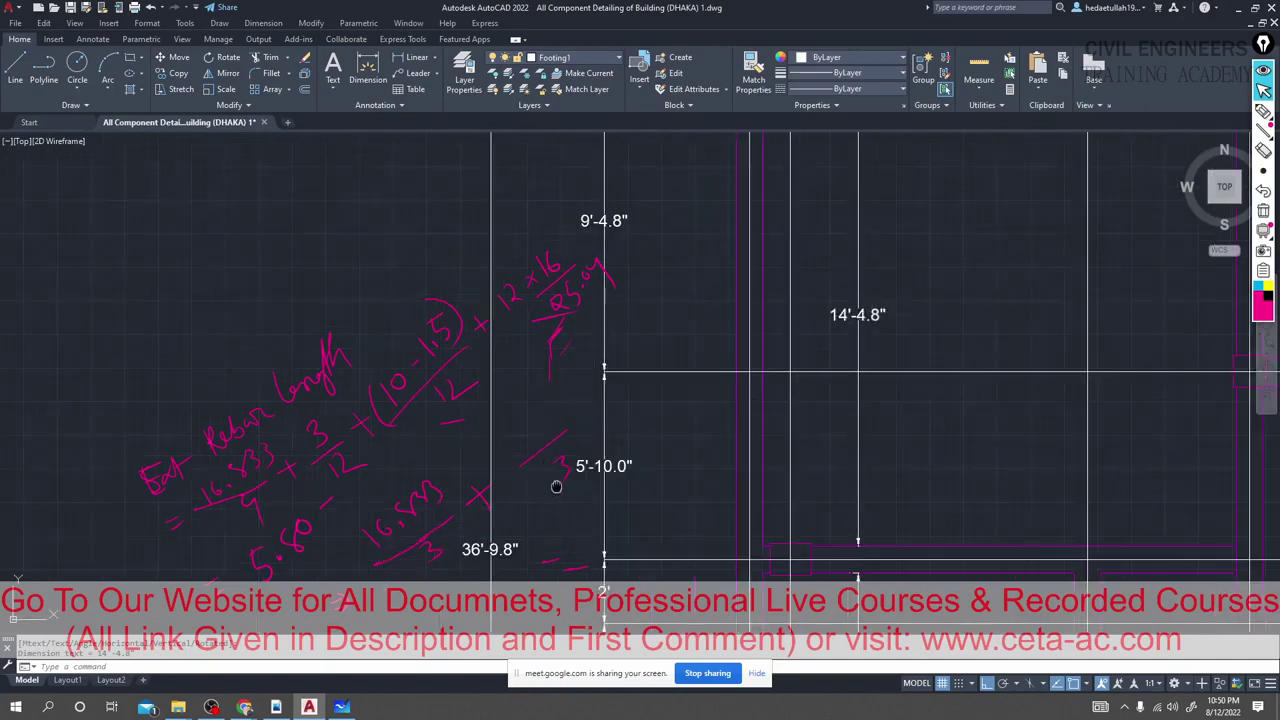
mouse_move(554, 486)
middle_down()
mouse_move(582, 483)
mouse_move(563, 488)
middle_up()
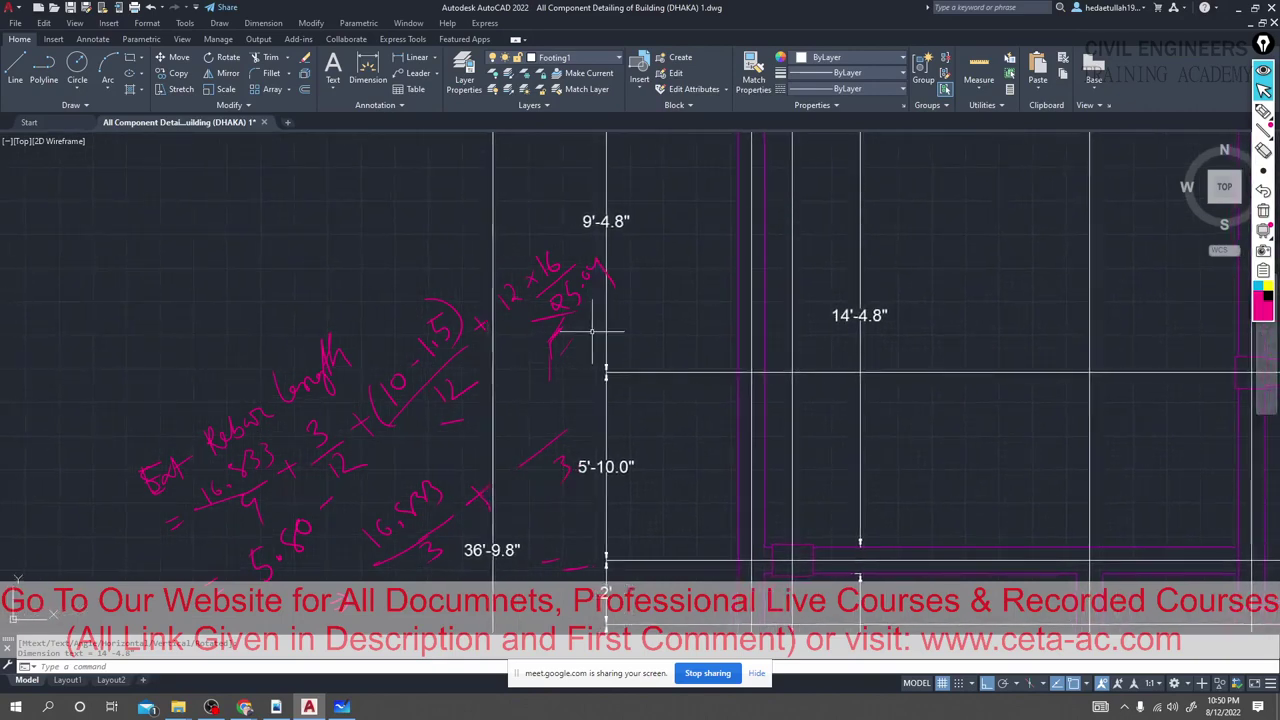
Add a digit to the pink value so it reads 14.94, then set a small pointer size.
click(1264, 114)
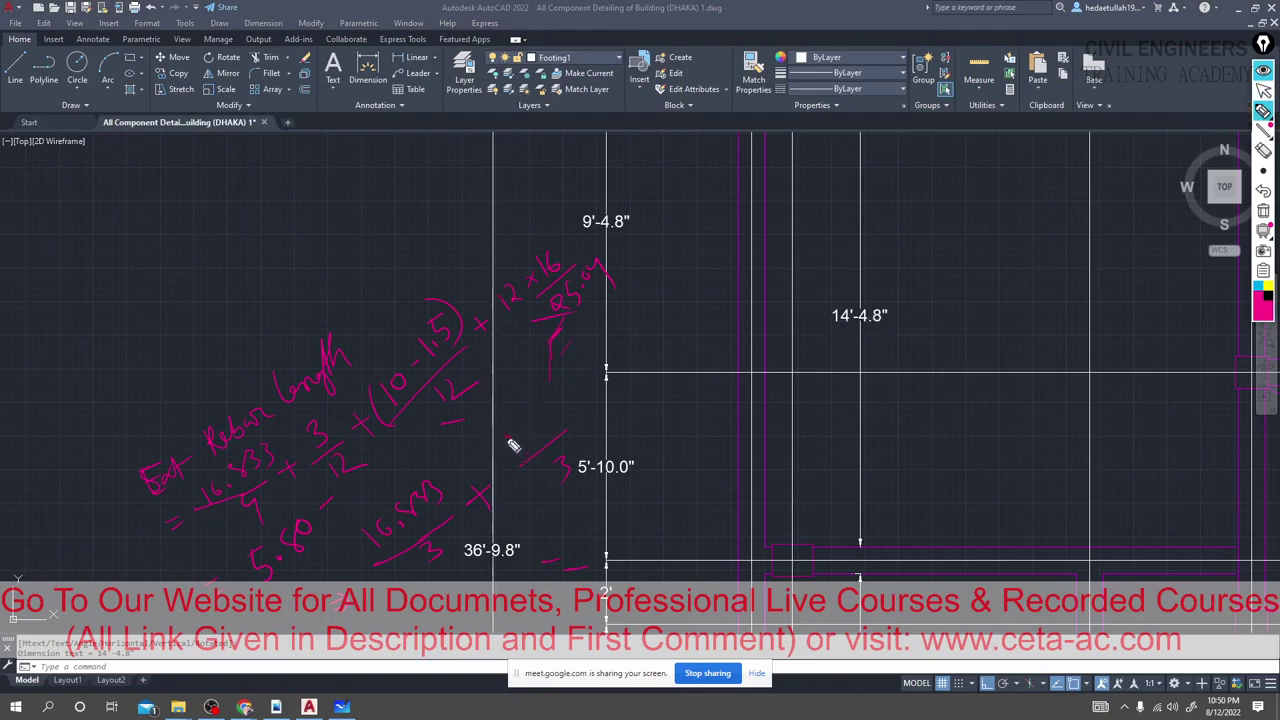
mouse_move(522, 428)
mouse_down()
mouse_move(545, 430)
mouse_move(576, 378)
mouse_move(565, 411)
mouse_up()
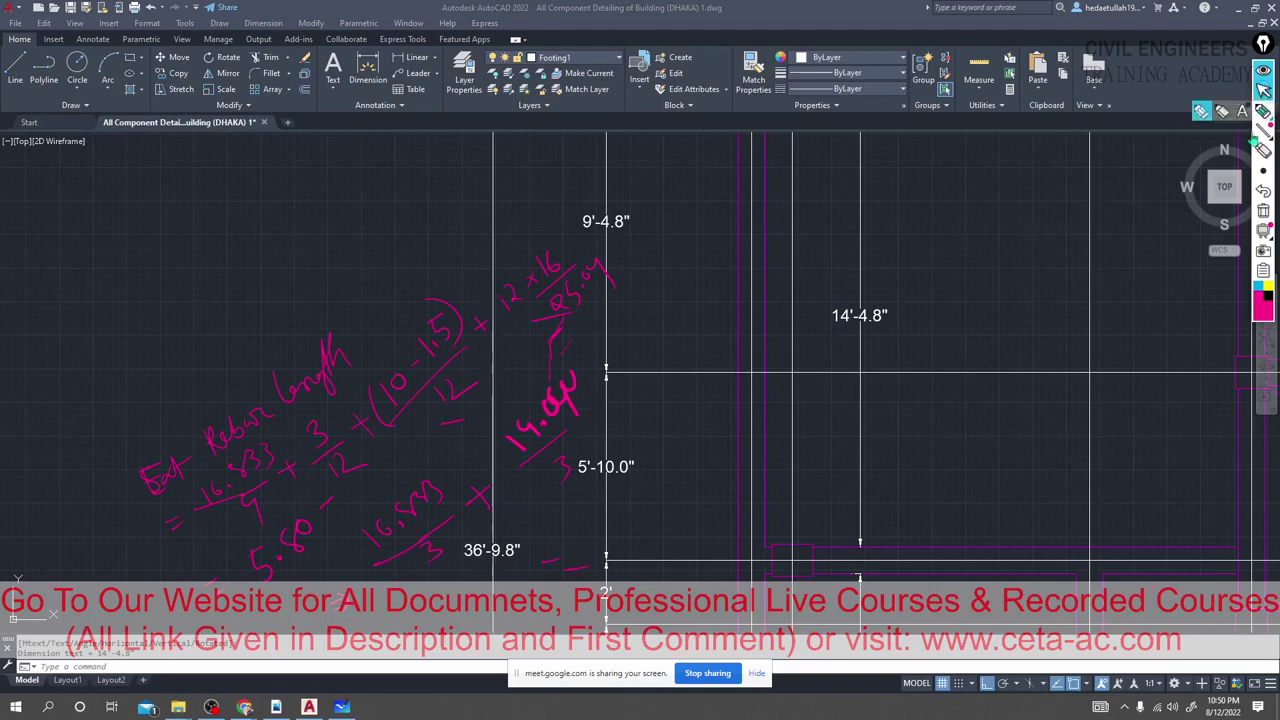
click(1263, 91)
click(1162, 174)
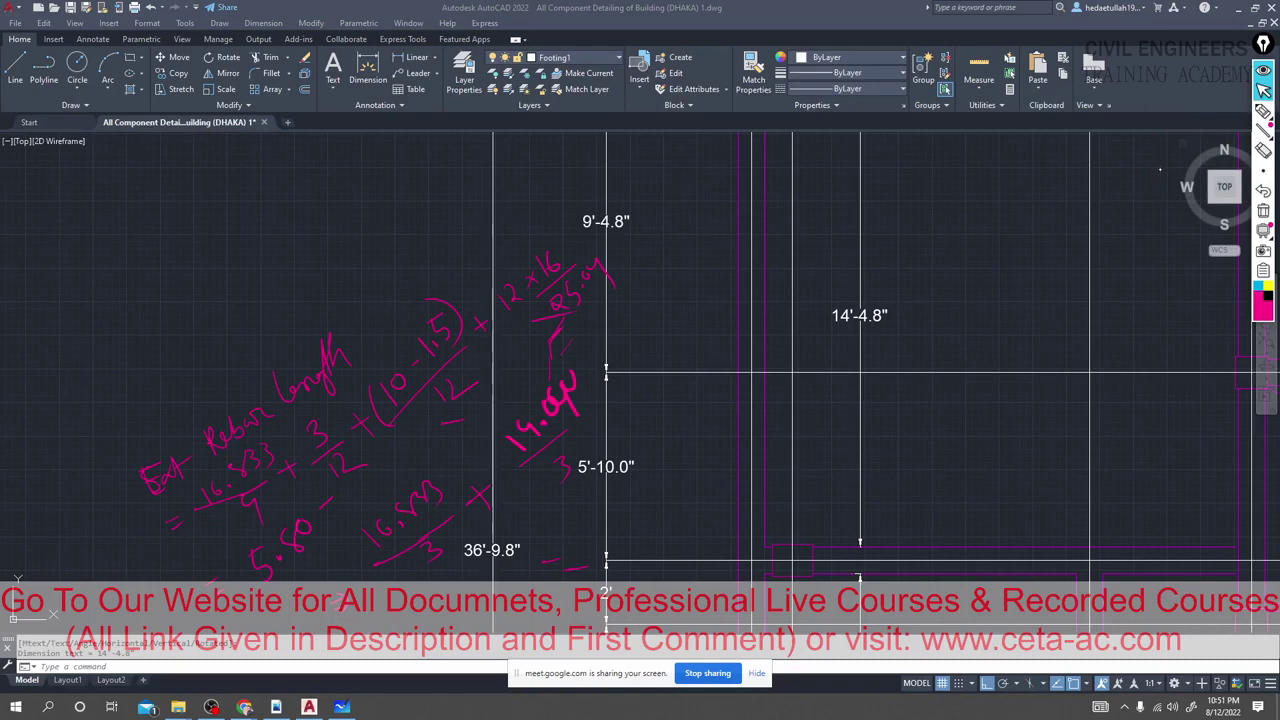
click(720, 346)
click(1008, 288)
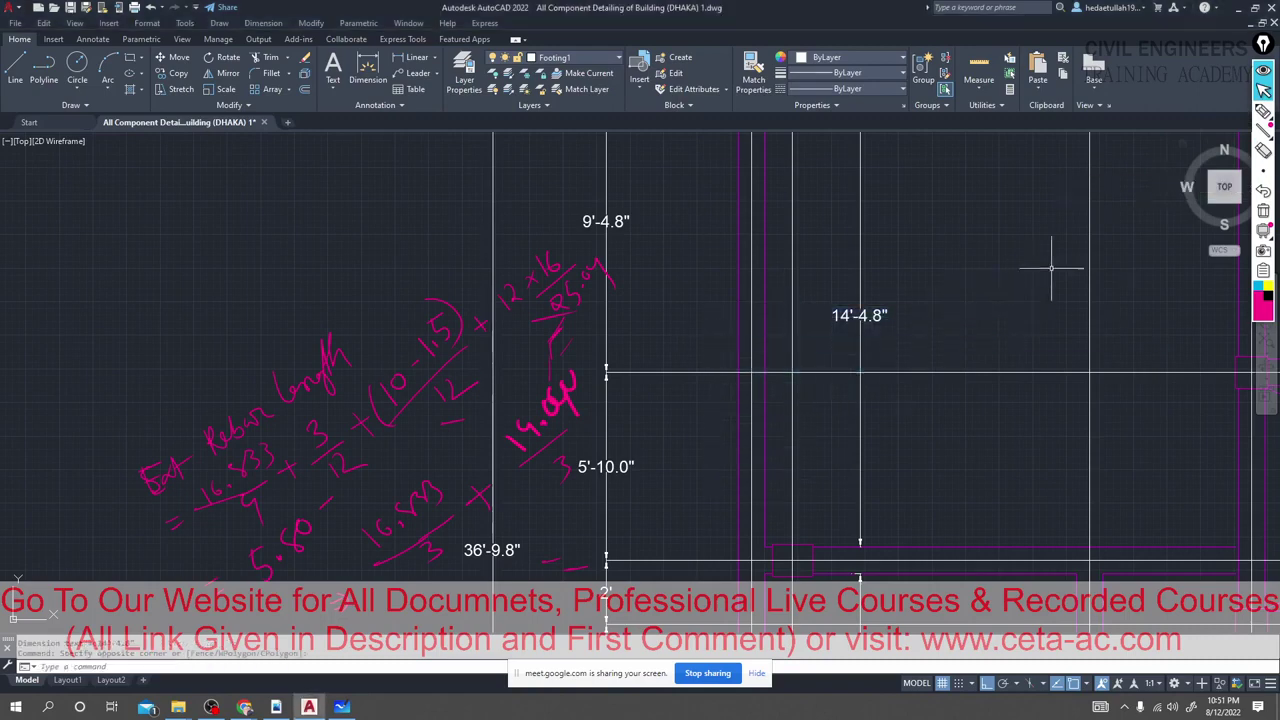
Extend the pink working with + 10/12 + 6/12 =.
click(1263, 110)
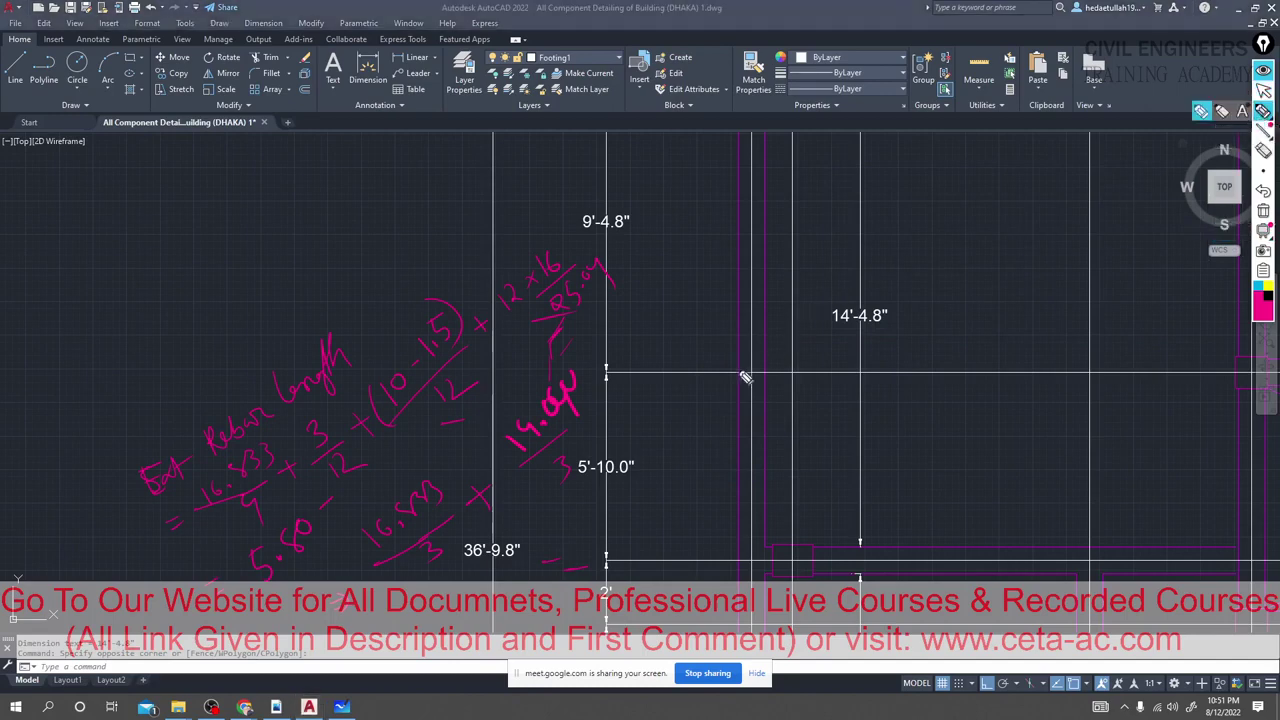
drag(716, 373, 811, 321)
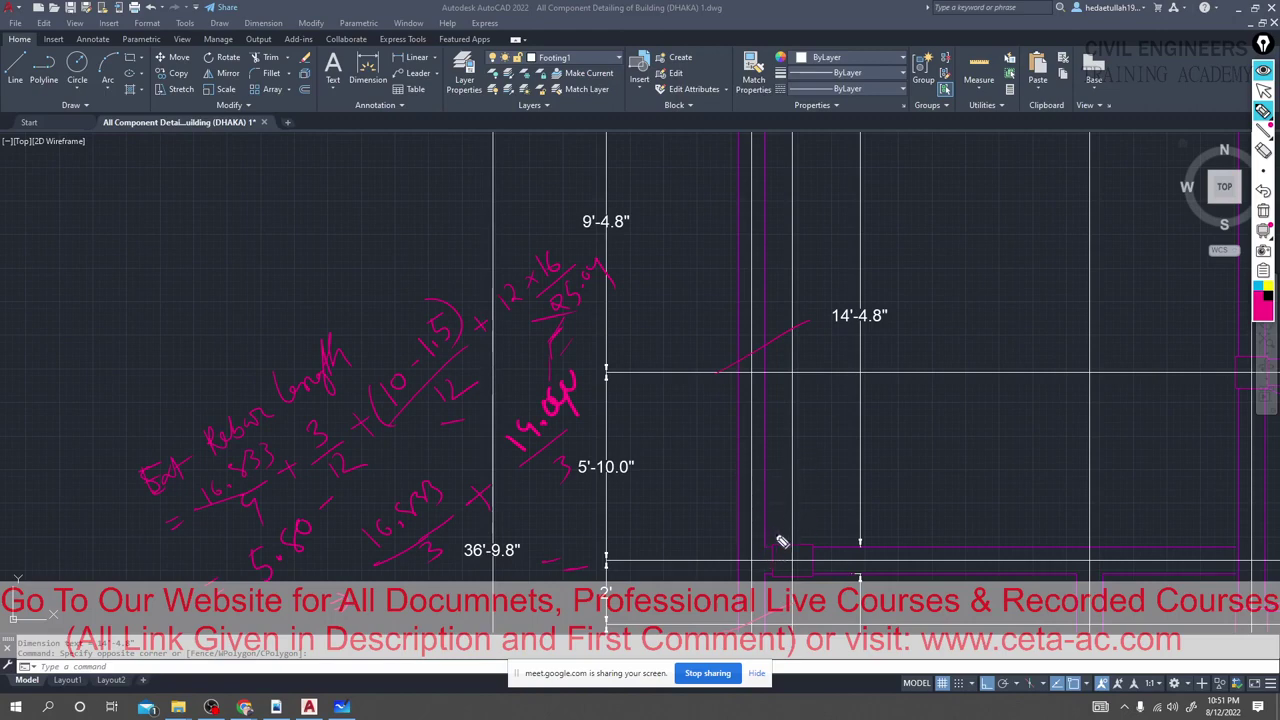
drag(773, 550, 776, 482)
mouse_move(607, 401)
mouse_down()
mouse_move(612, 422)
mouse_move(640, 422)
mouse_move(632, 354)
mouse_move(646, 349)
mouse_up()
drag(657, 385, 698, 393)
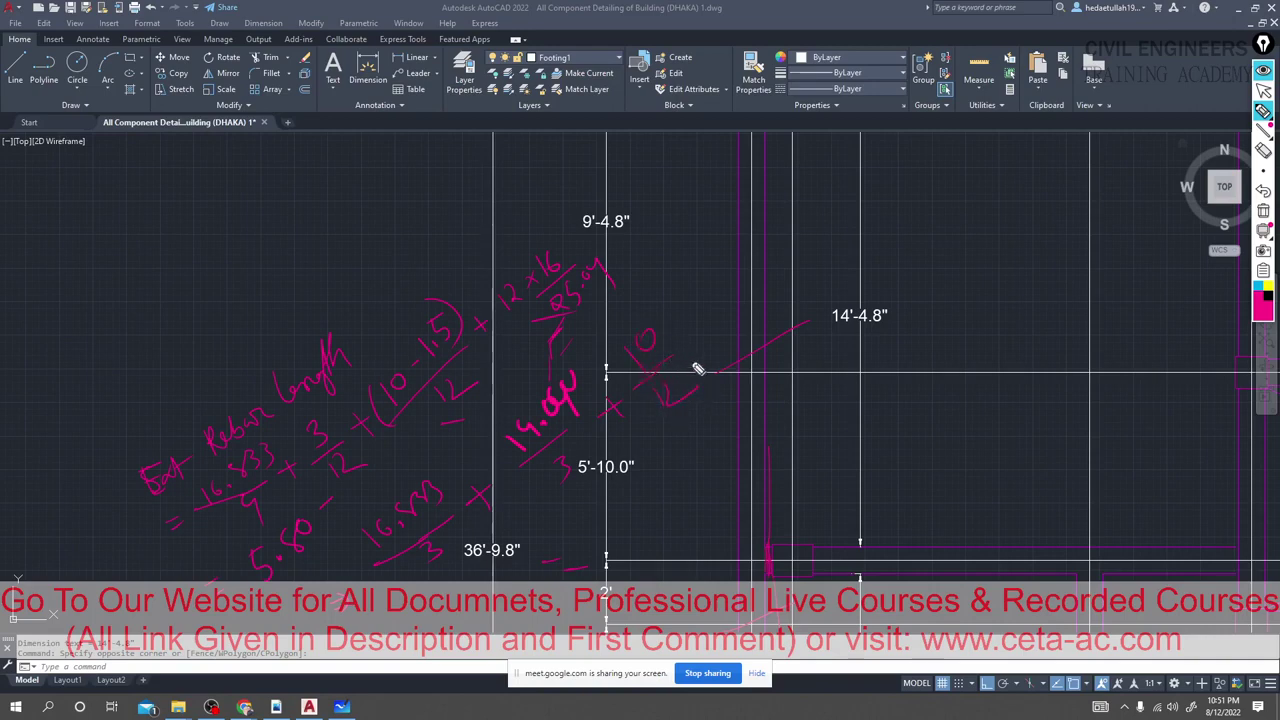
drag(686, 338, 712, 327)
drag(704, 313, 700, 349)
drag(762, 288, 747, 309)
mouse_move(726, 254)
mouse_down()
mouse_move(737, 280)
mouse_move(722, 272)
mouse_up()
mouse_move(755, 320)
mouse_down()
mouse_move(792, 321)
mouse_move(762, 348)
mouse_up()
drag(829, 243, 815, 249)
Shift the drawing aside, write the result beneath the calculation, then pan up toward the column.
click(1263, 90)
click(669, 258)
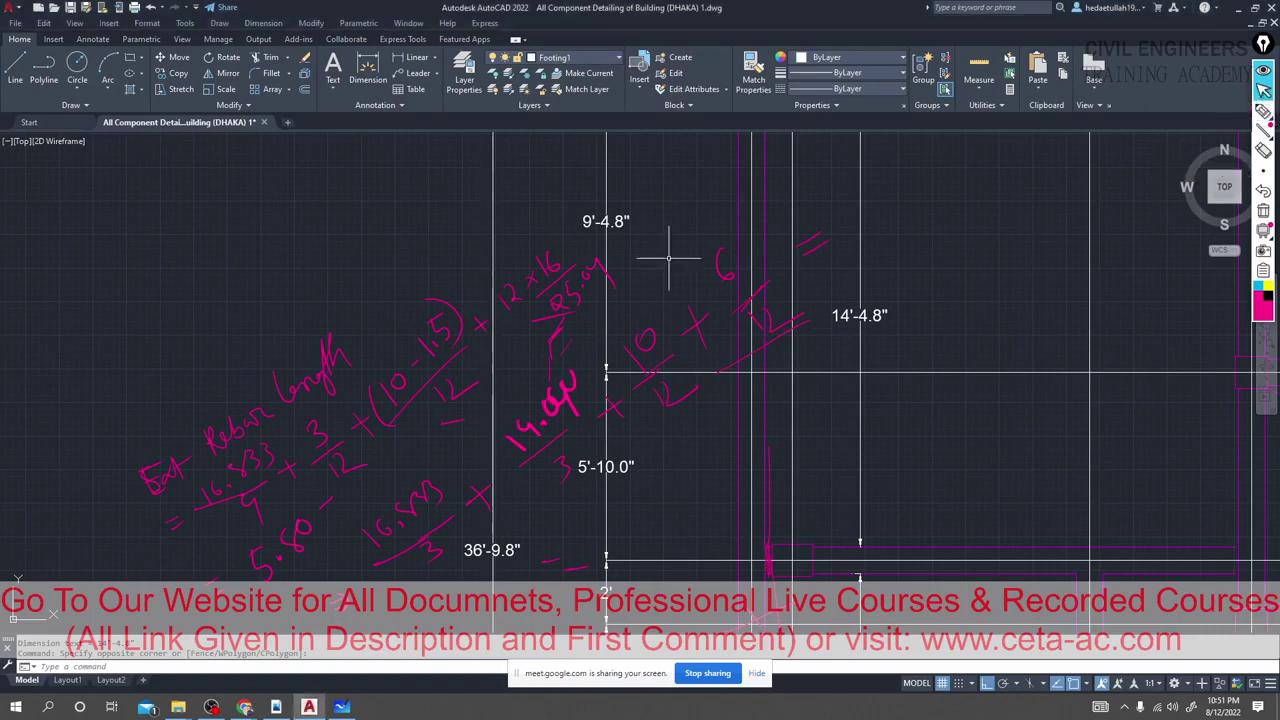
middle_drag(669, 258, 1048, 196)
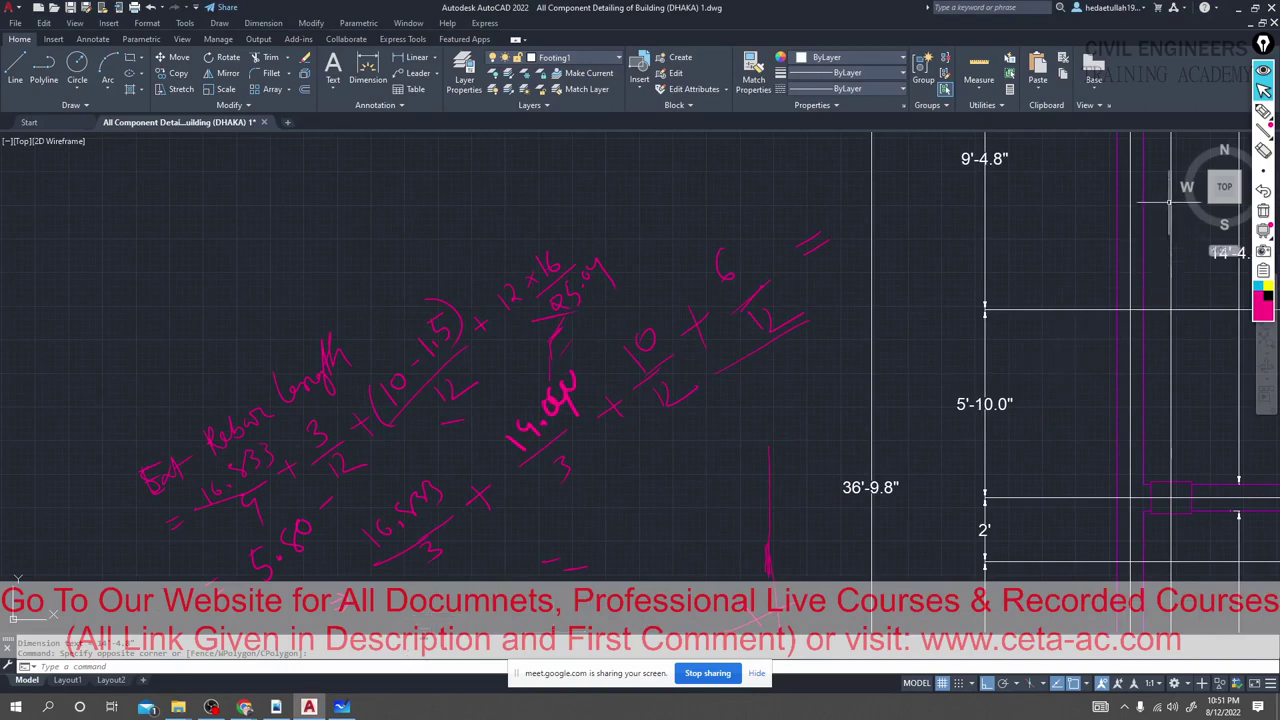
click(1263, 112)
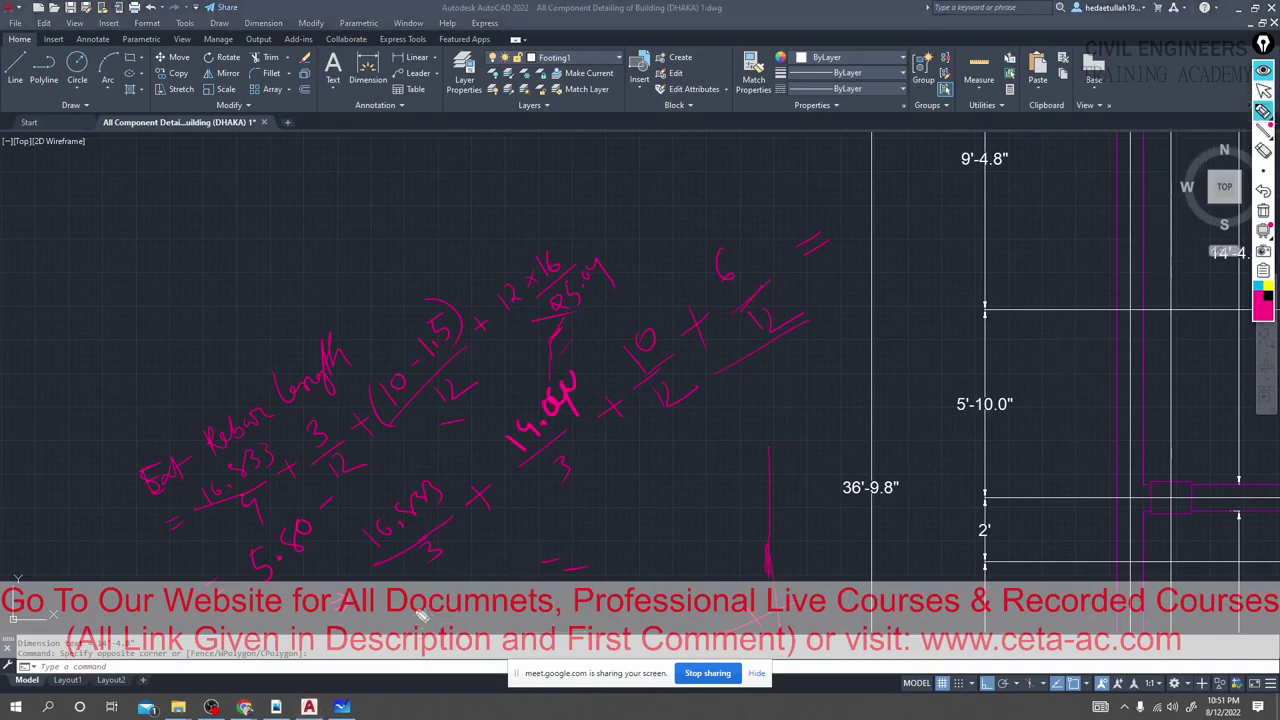
mouse_move(478, 556)
mouse_down()
mouse_move(483, 586)
mouse_move(520, 557)
mouse_up()
click(1263, 90)
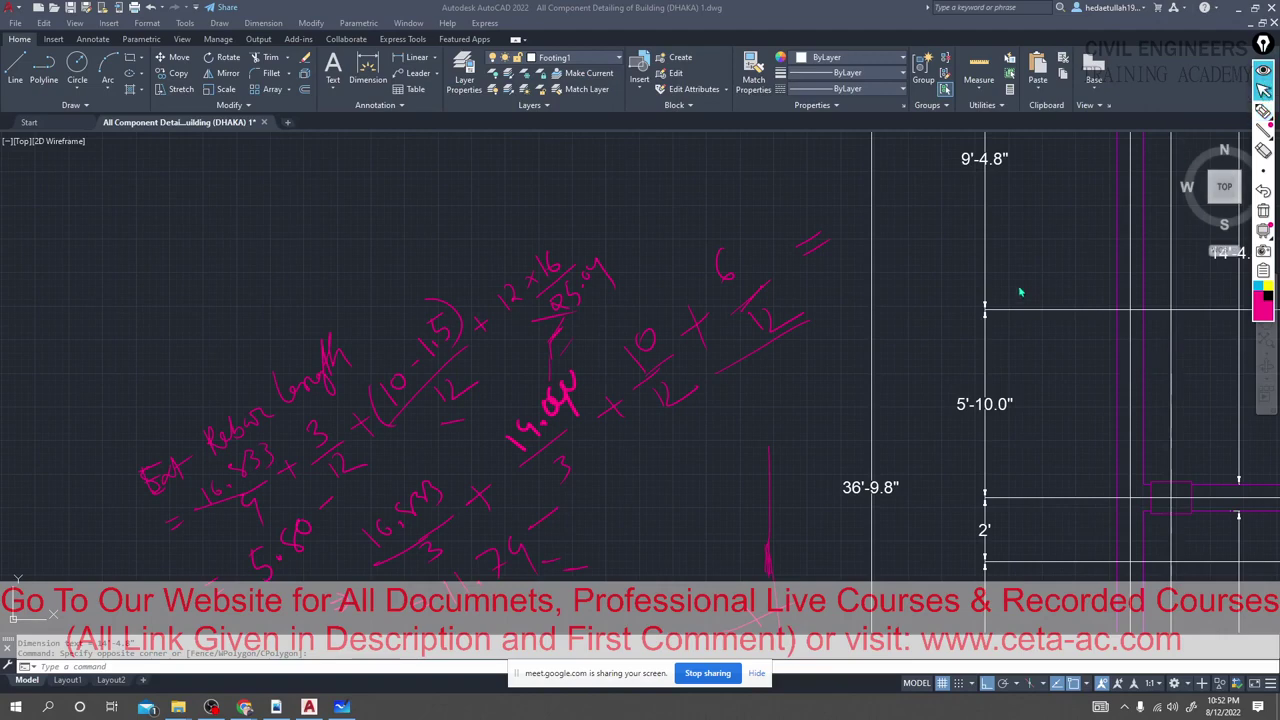
mouse_move(1059, 274)
middle_down()
mouse_move(1029, 366)
mouse_move(1034, 460)
mouse_move(986, 457)
middle_up()
scroll(1000, 400, down, 2)
mouse_move(1000, 400)
middle_down()
mouse_move(1006, 409)
mouse_move(1047, 347)
middle_up()
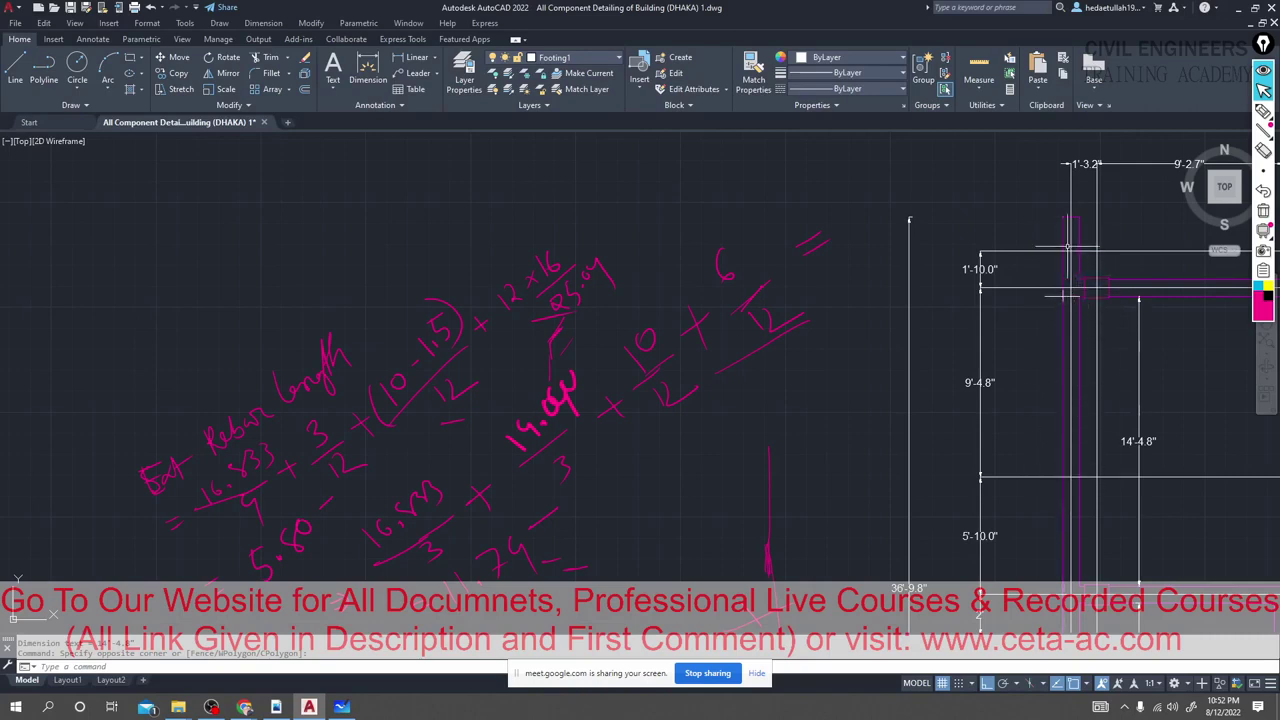
scroll(1066, 216, up, 6)
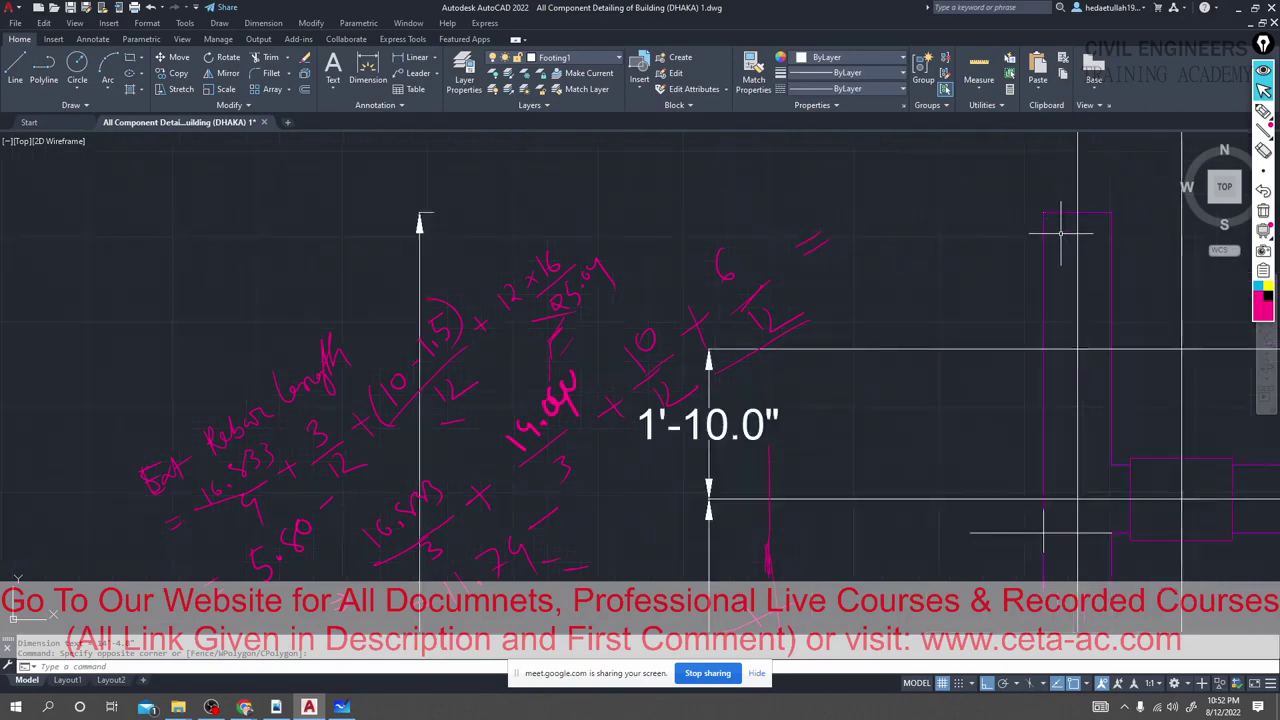
scroll(1055, 212, down, 5)
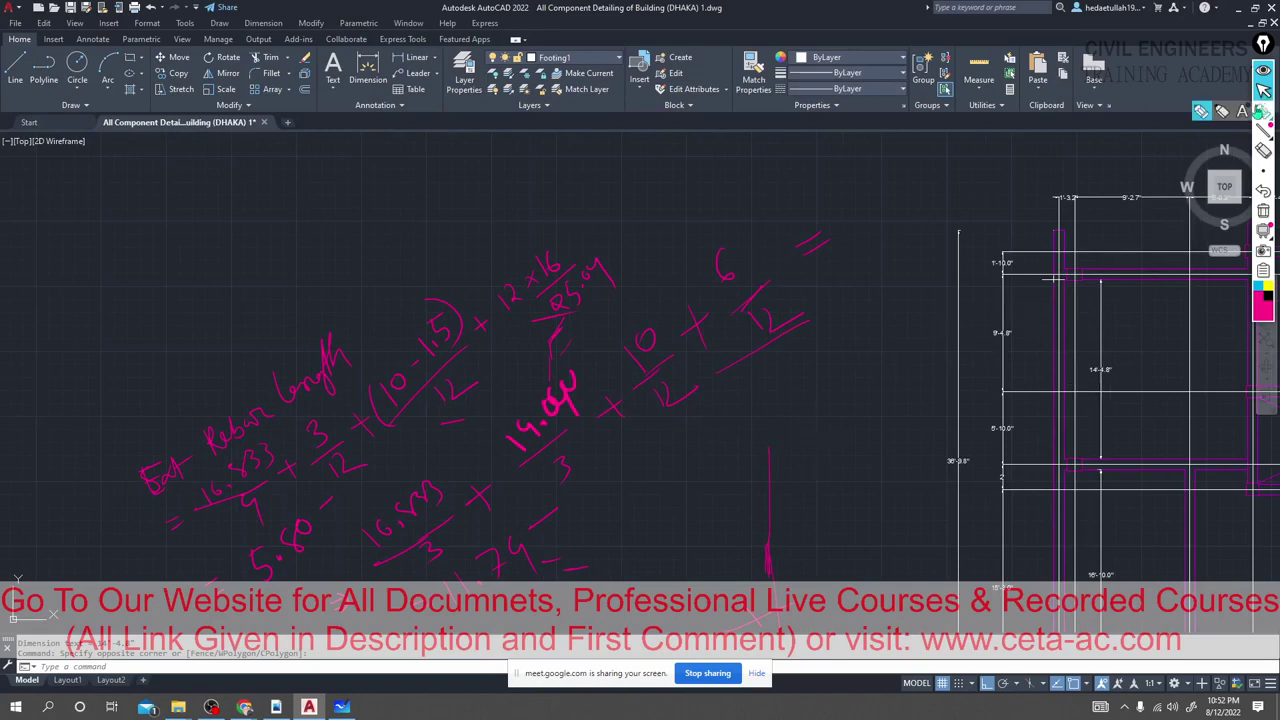
Handwrite = 14.94/3 + 3/12 + …/12 at the top left and sketch a hook beside the column.
click(1262, 111)
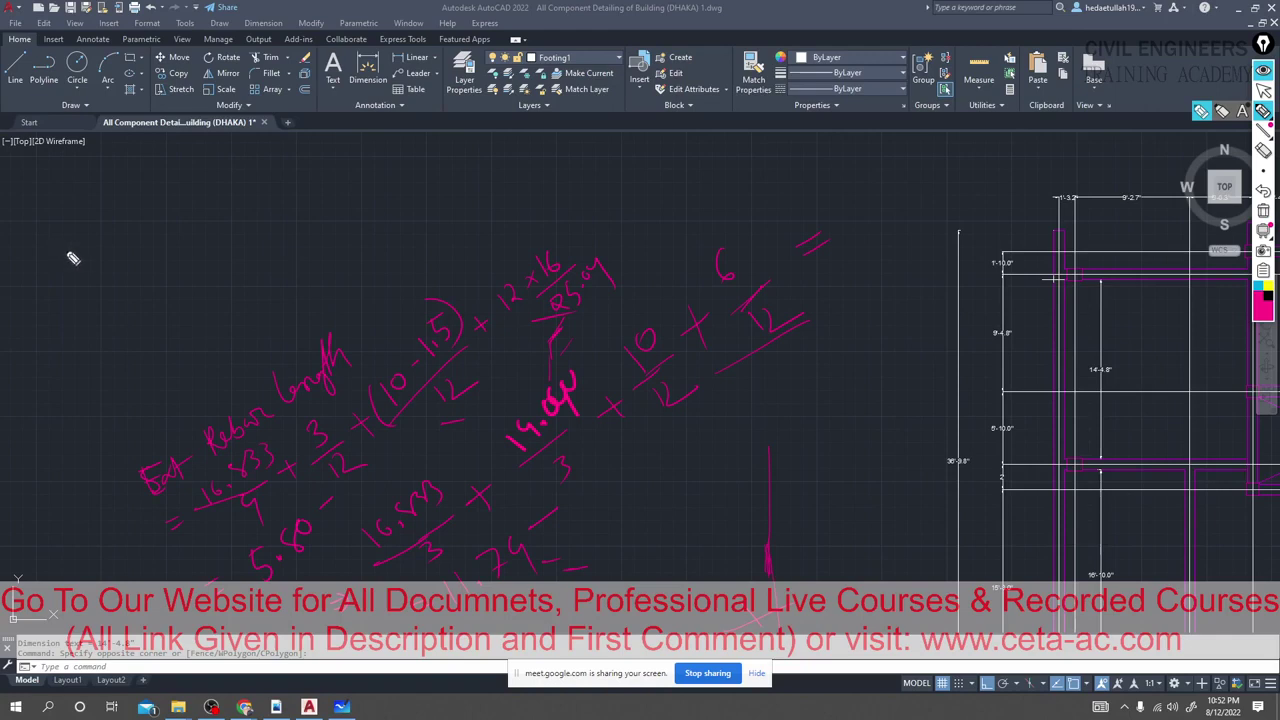
mouse_move(82, 266)
mouse_down()
mouse_move(109, 240)
mouse_move(86, 232)
mouse_move(99, 217)
mouse_move(114, 234)
mouse_move(124, 211)
mouse_move(110, 232)
mouse_move(95, 217)
mouse_move(123, 238)
mouse_move(138, 203)
mouse_up()
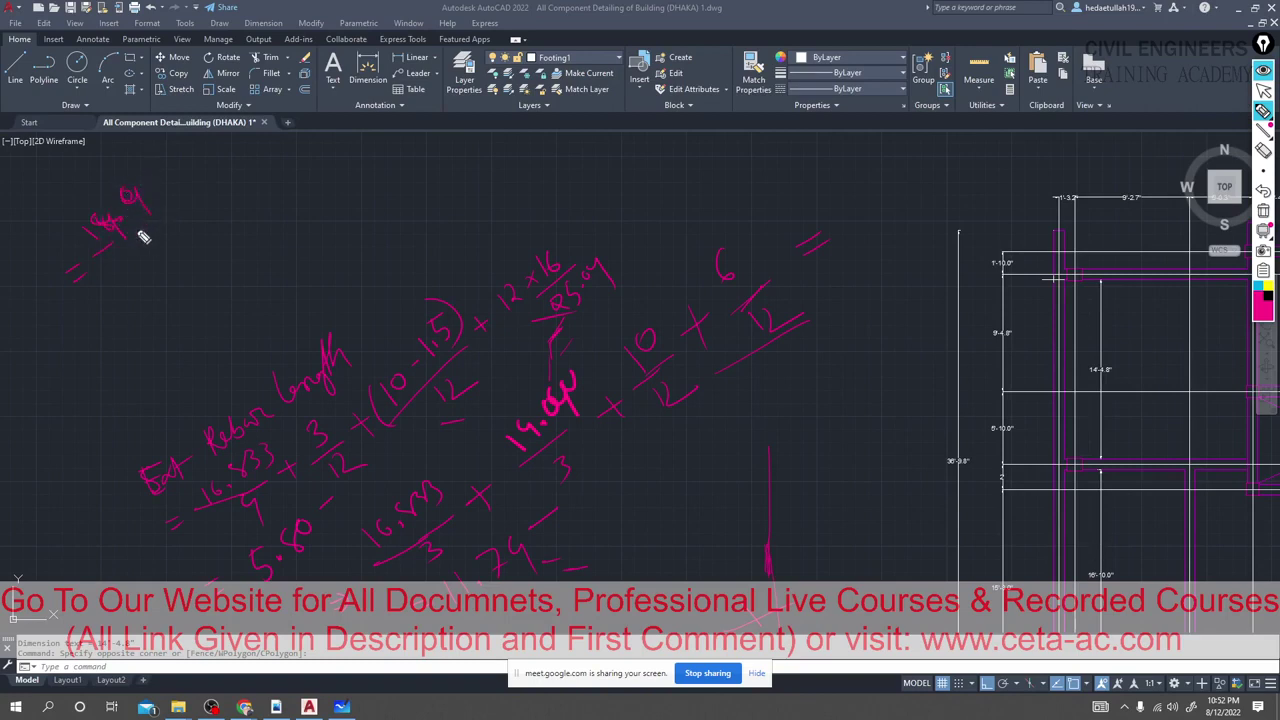
drag(104, 242, 154, 200)
drag(141, 243, 145, 275)
drag(171, 177, 189, 196)
drag(188, 177, 172, 196)
mouse_move(196, 143)
mouse_down()
mouse_move(214, 182)
mouse_move(229, 175)
mouse_move(232, 201)
mouse_move(253, 192)
mouse_move(242, 159)
mouse_up()
drag(228, 182, 235, 212)
mouse_move(262, 114)
mouse_down()
mouse_move(276, 104)
mouse_move(336, 151)
mouse_up()
mouse_move(1045, 236)
mouse_down()
mouse_move(1056, 234)
mouse_move(1046, 264)
mouse_move(1062, 256)
mouse_up()
Zoom to the column and dimension its corners with a vertical 3'-1.1" DIMLINEAR, then zoom out.
click(1262, 90)
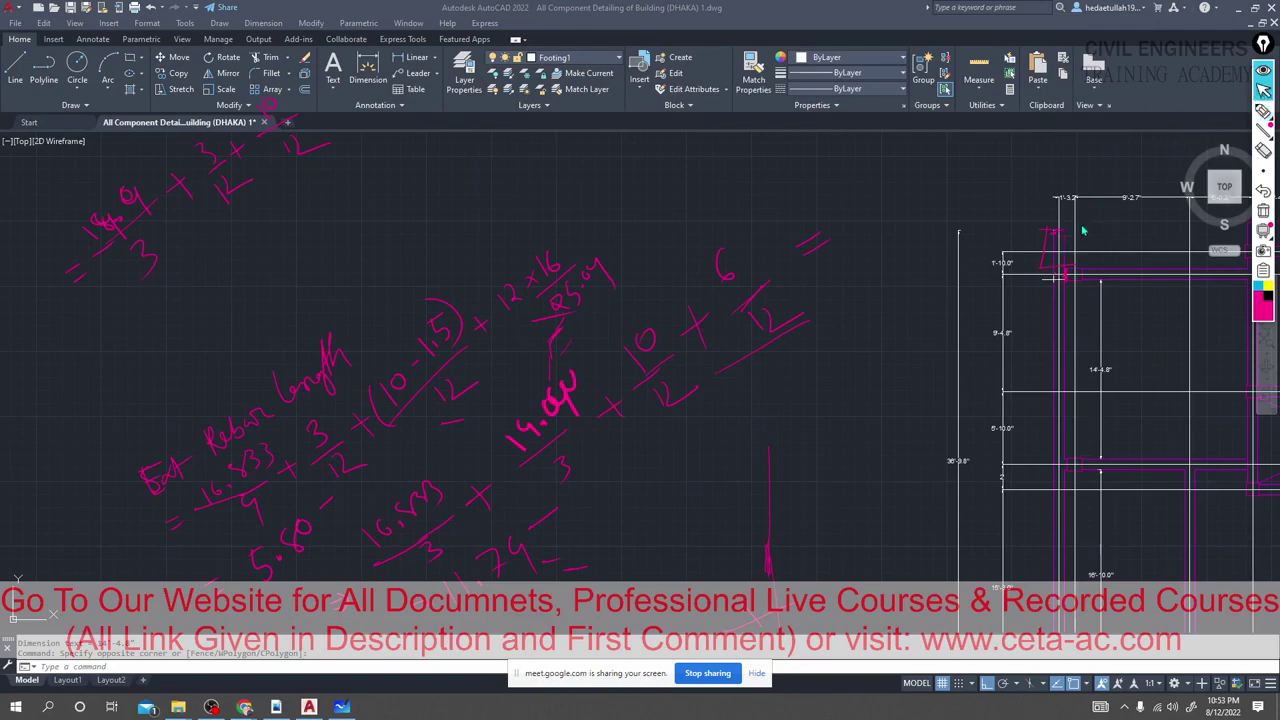
scroll(1080, 234, up, 2)
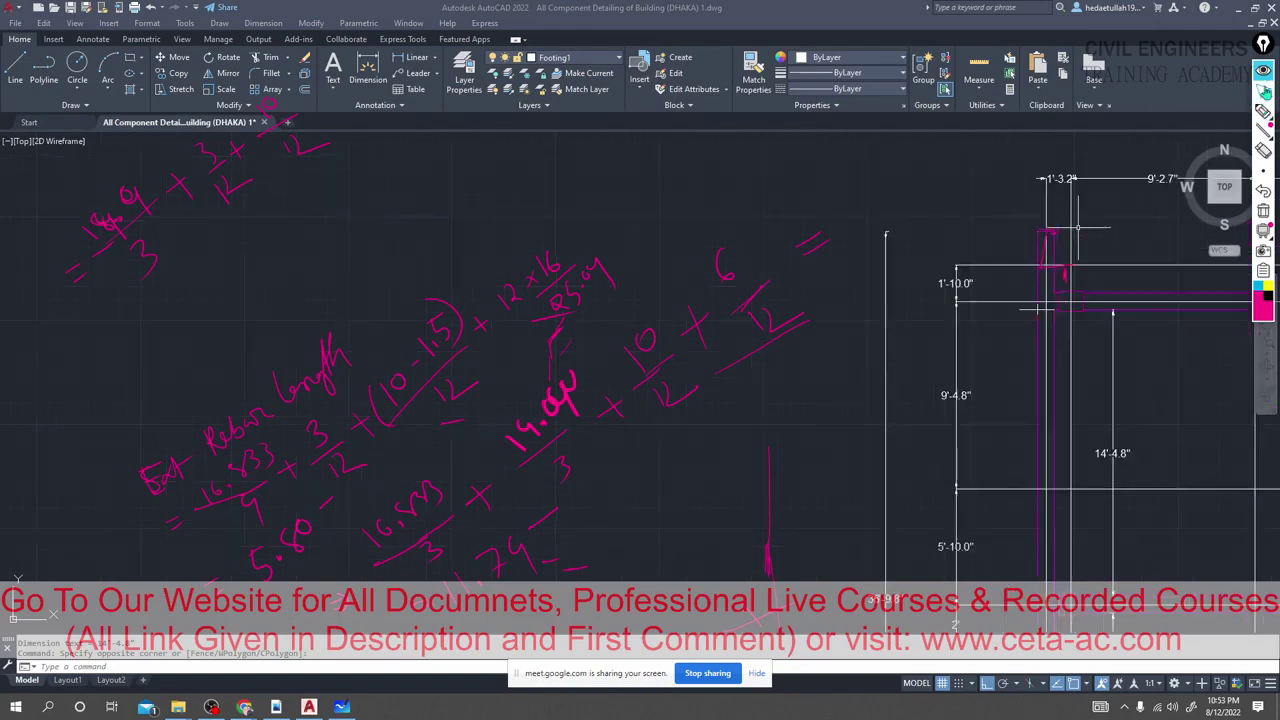
scroll(1081, 245, up, 3)
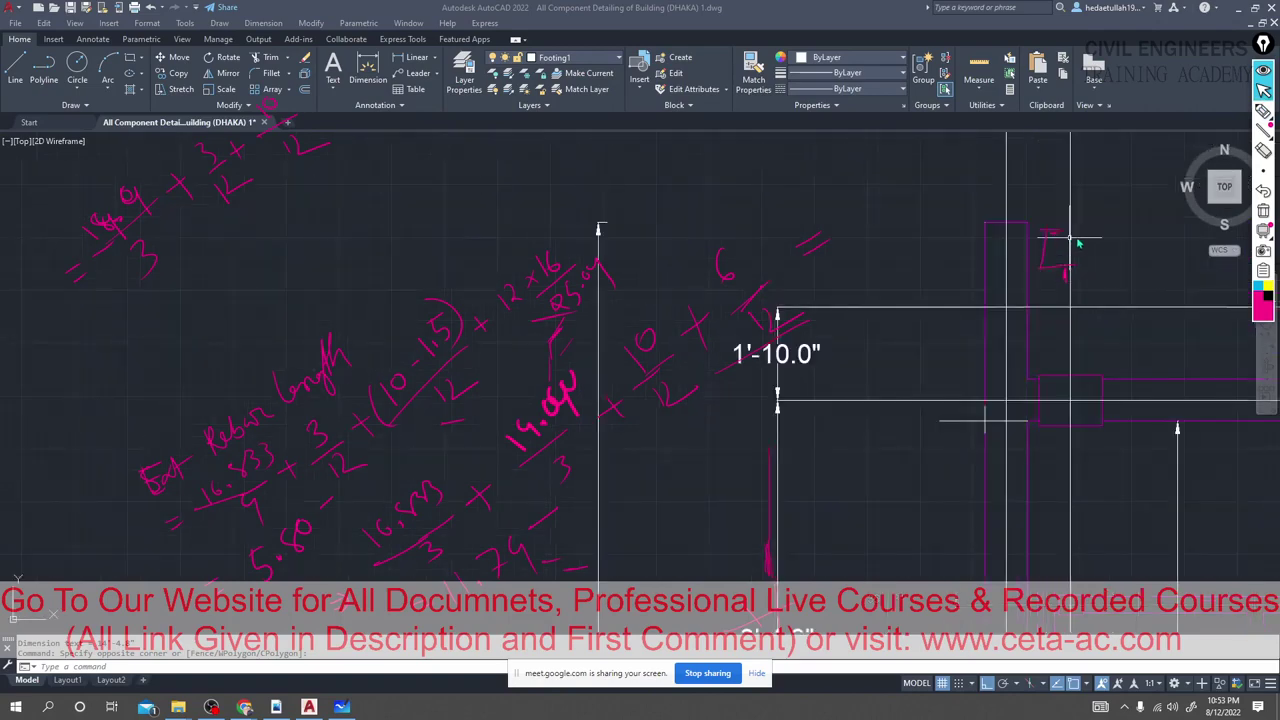
scroll(943, 212, up, 1)
middle_drag(943, 212, 901, 189)
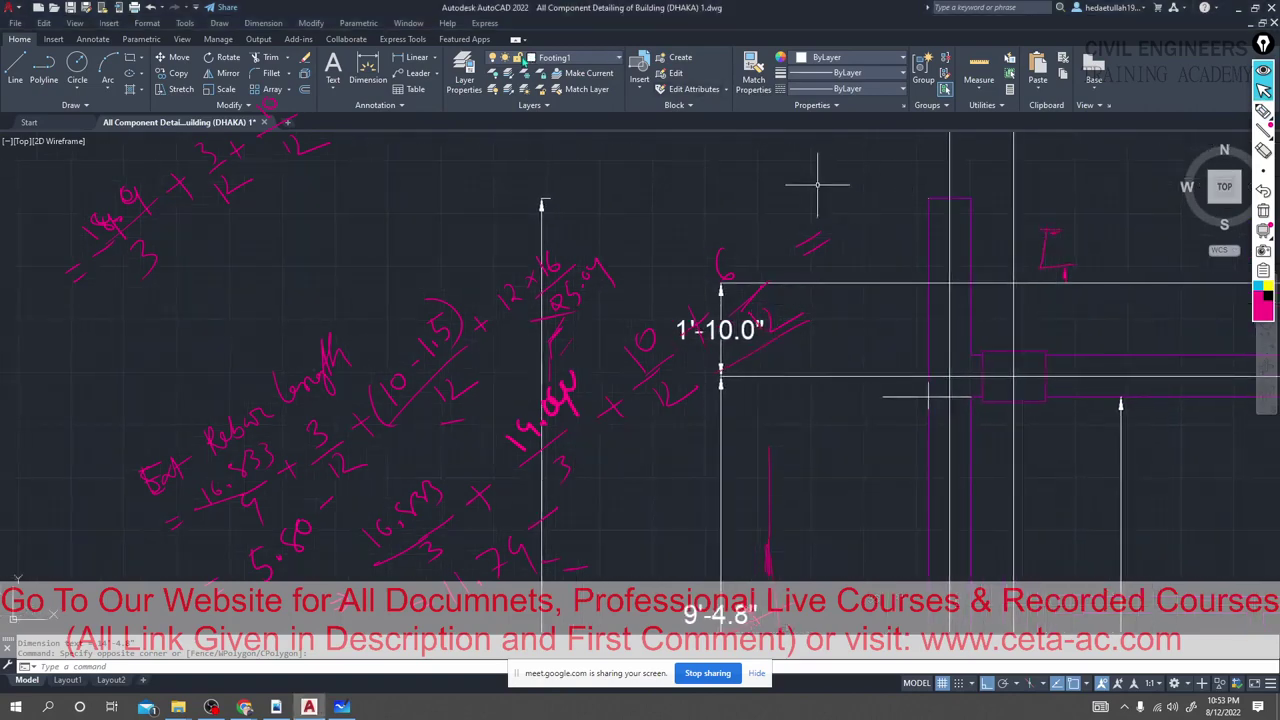
click(414, 60)
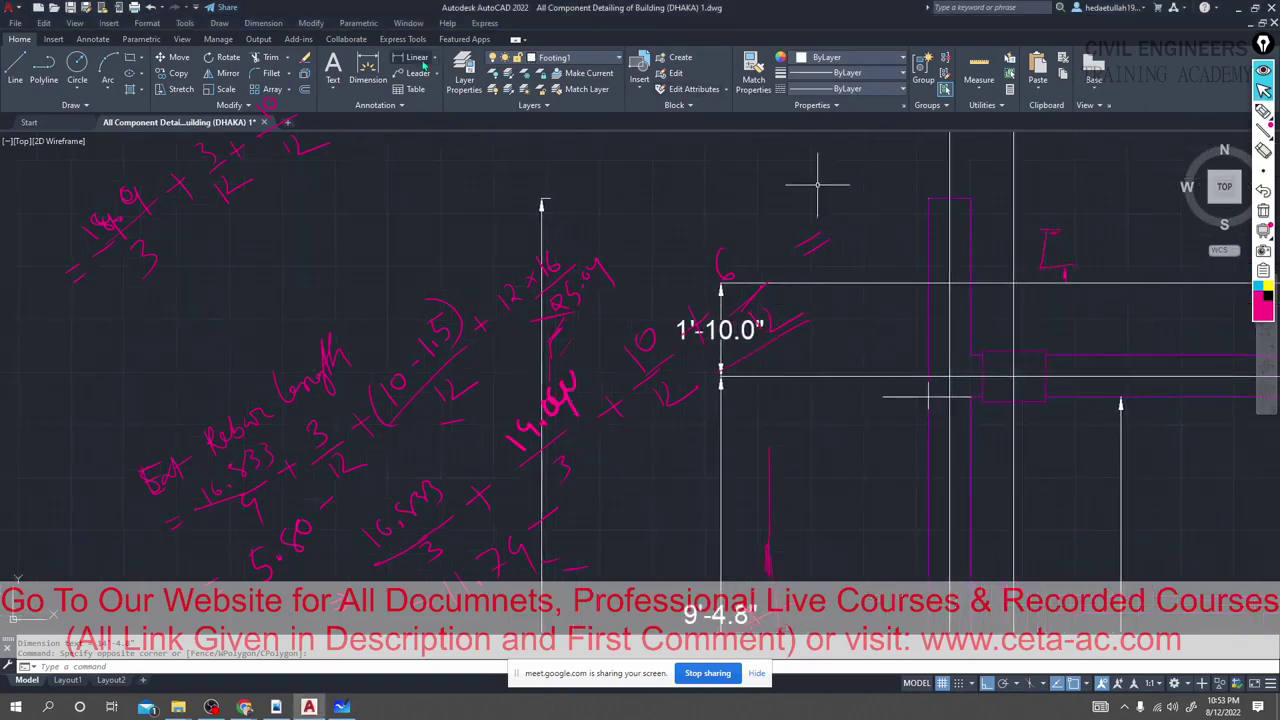
click(970, 352)
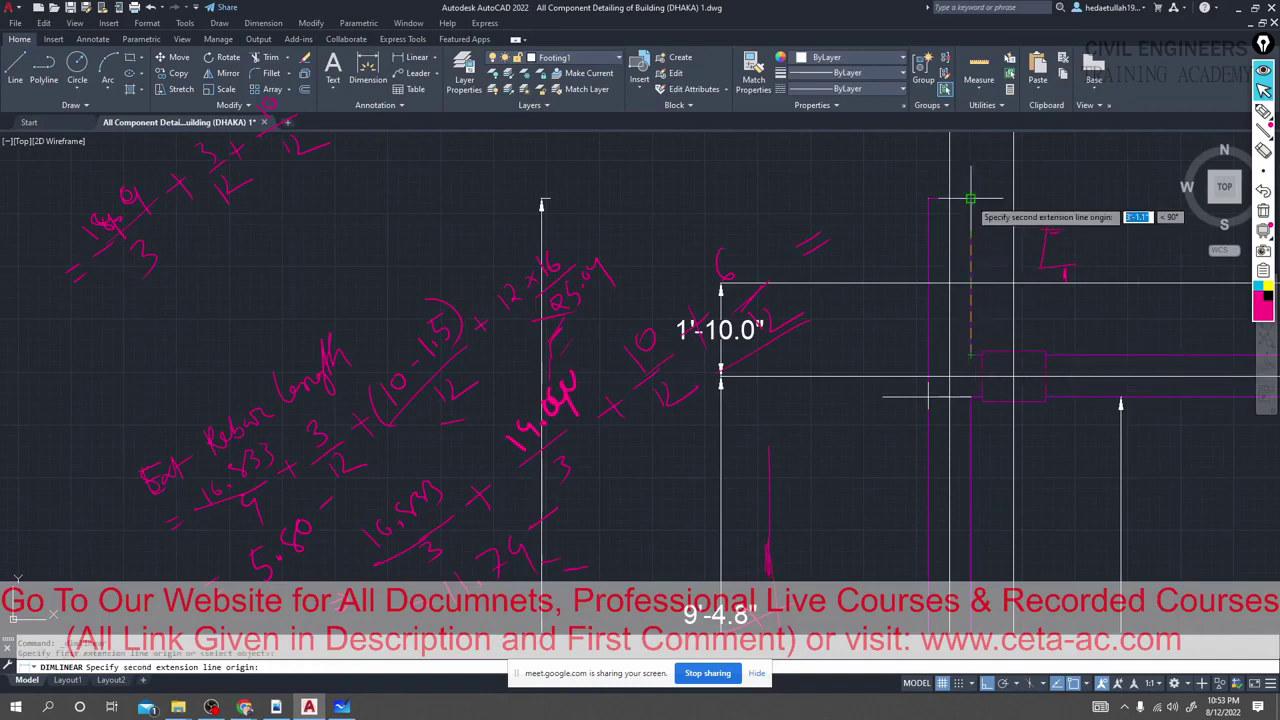
click(970, 198)
click(880, 268)
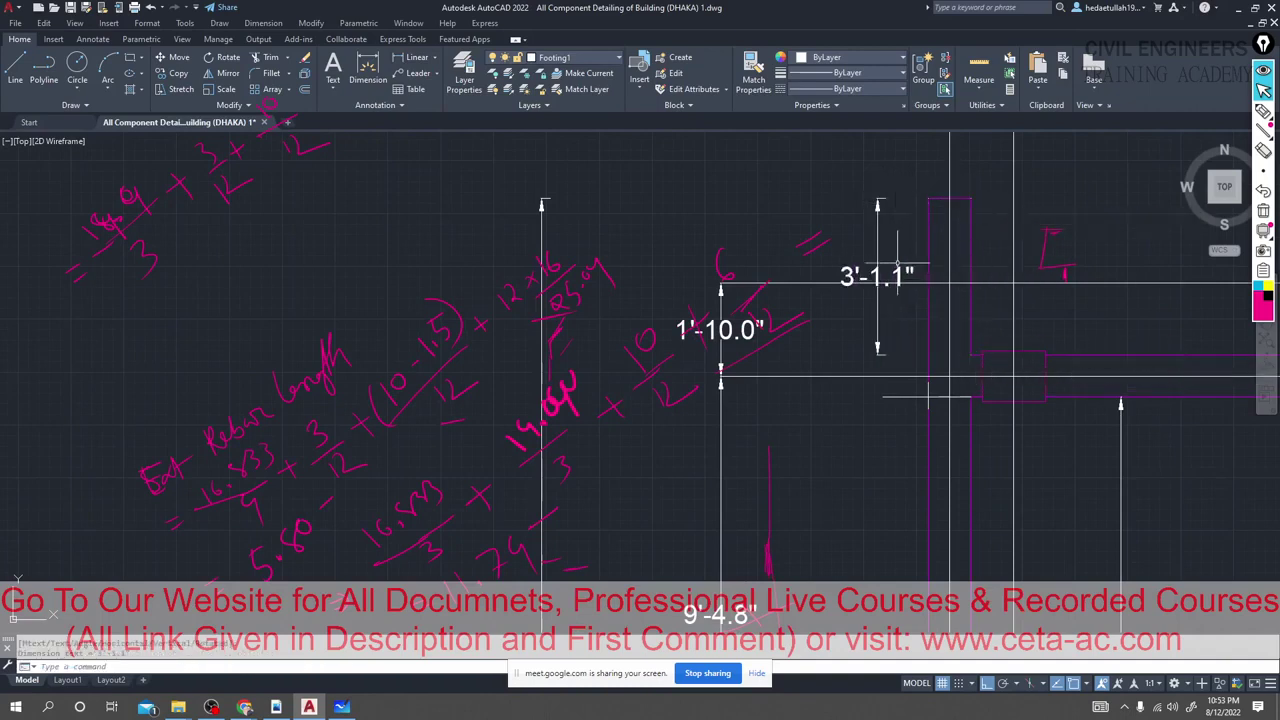
scroll(890, 290, down, 4)
mouse_move(314, 206)
middle_down()
mouse_move(301, 204)
mouse_move(304, 298)
middle_up()
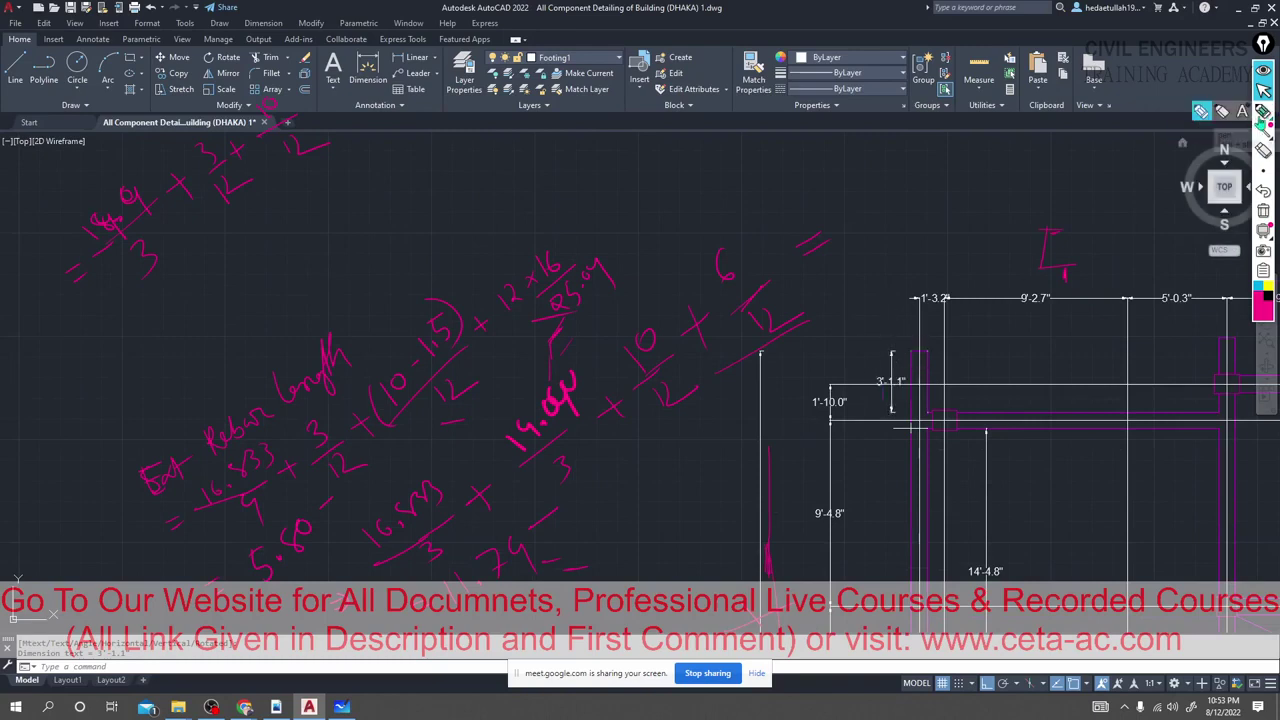
Complete the top-left pink expression with = 8.88 and underline the result.
click(1263, 112)
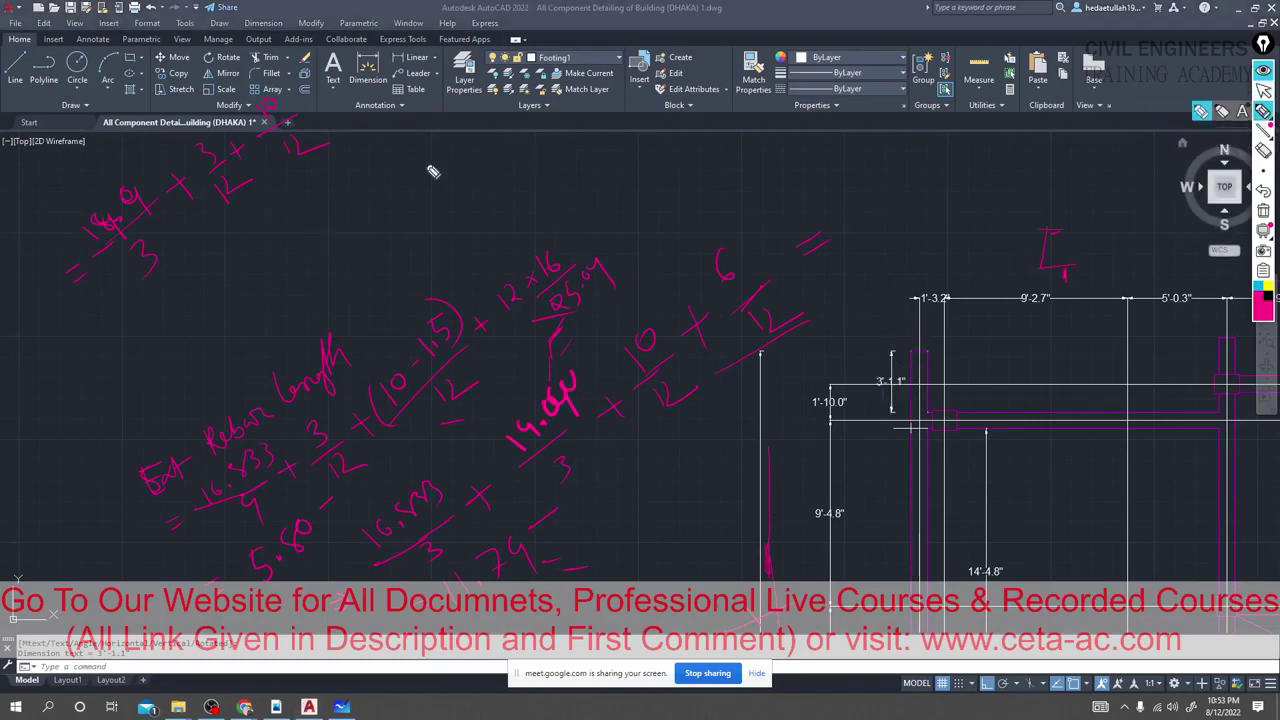
drag(316, 108, 336, 88)
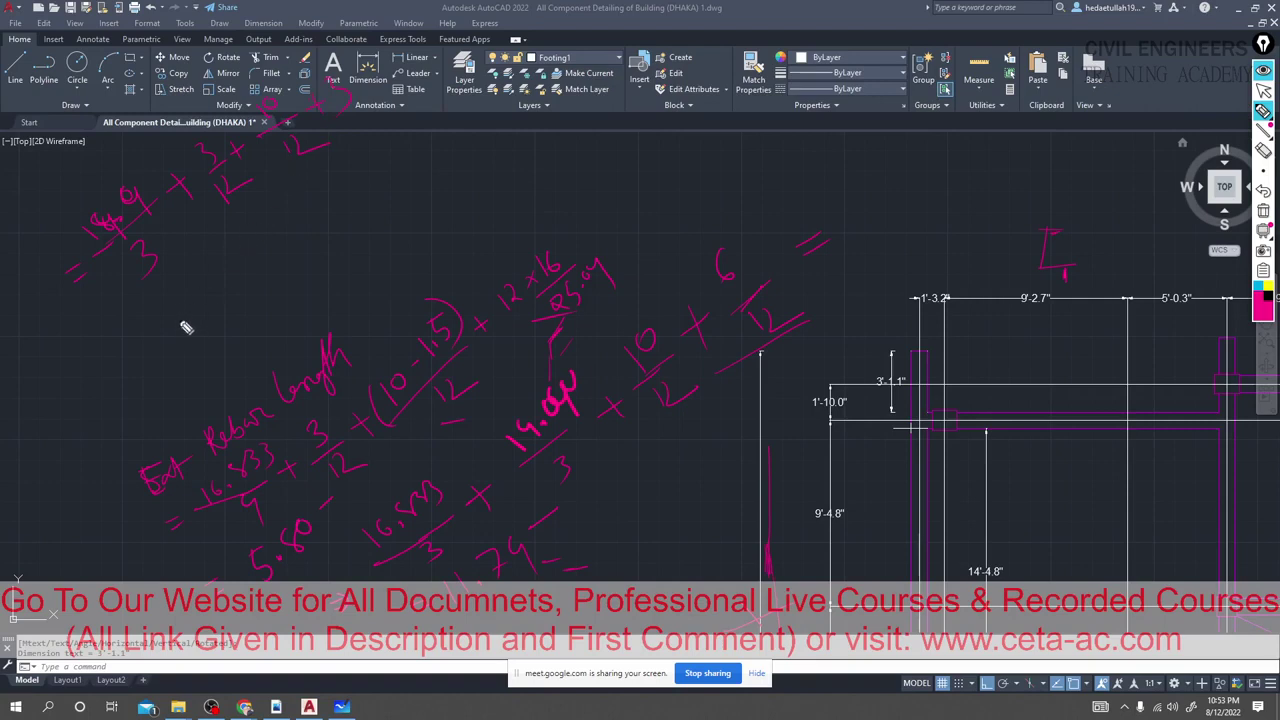
mouse_move(138, 332)
mouse_down()
mouse_move(157, 323)
mouse_move(152, 310)
mouse_up()
mouse_move(205, 300)
mouse_down()
mouse_move(200, 286)
mouse_move(223, 263)
mouse_move(278, 228)
mouse_up()
drag(207, 306, 262, 252)
Switch to the Beam Estimating whiteboard and wipe all pink ink off the screen.
click(1263, 89)
click(342, 707)
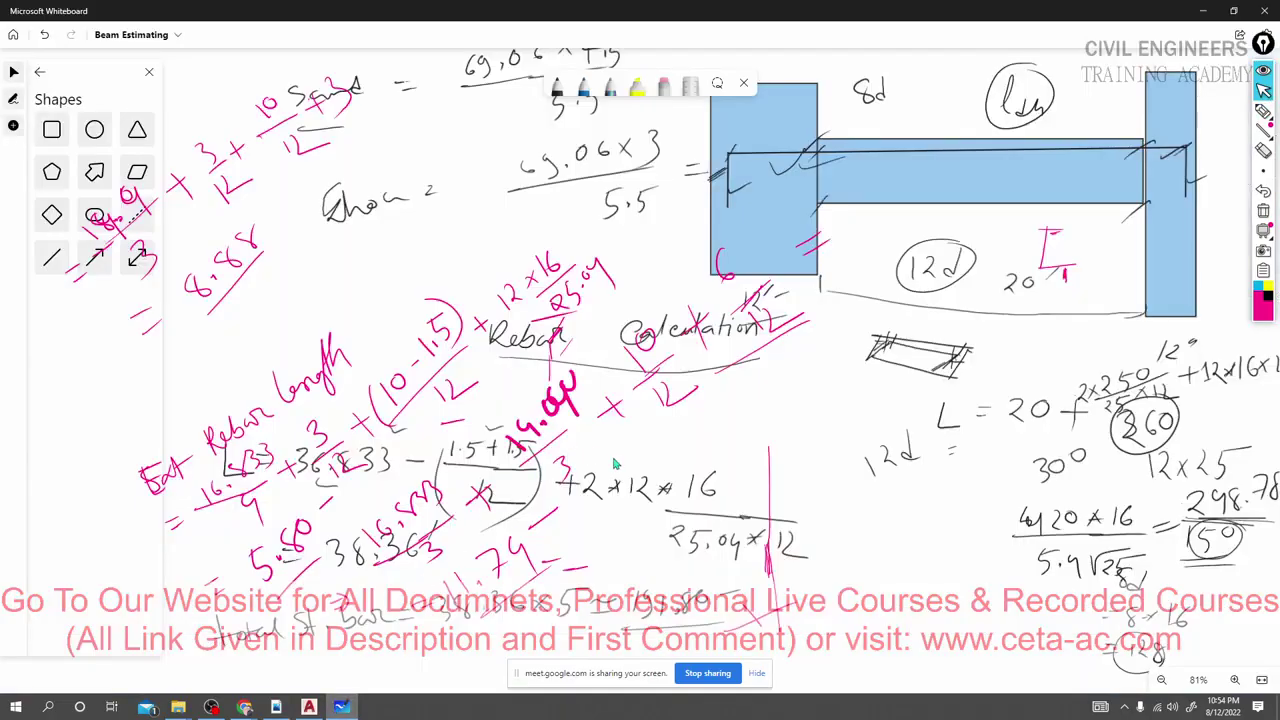
ctrl+scroll(772, 390, down, 3)
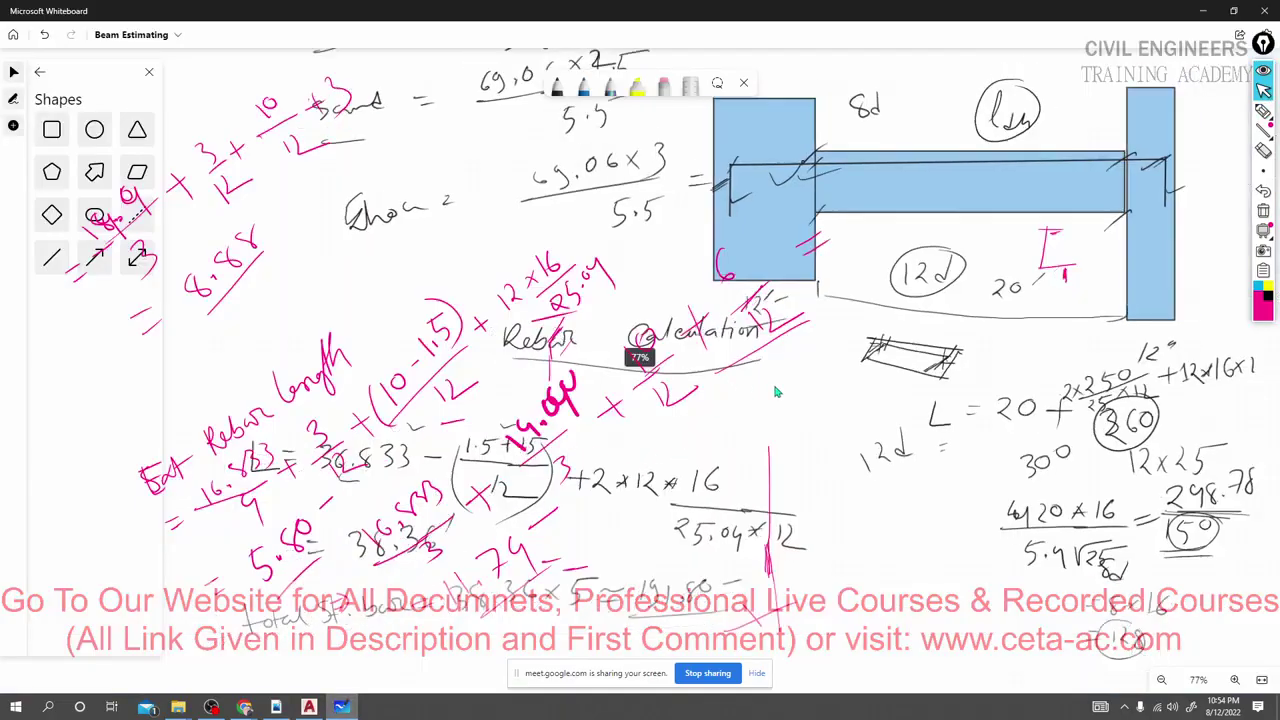
ctrl+scroll(776, 392, down, 3)
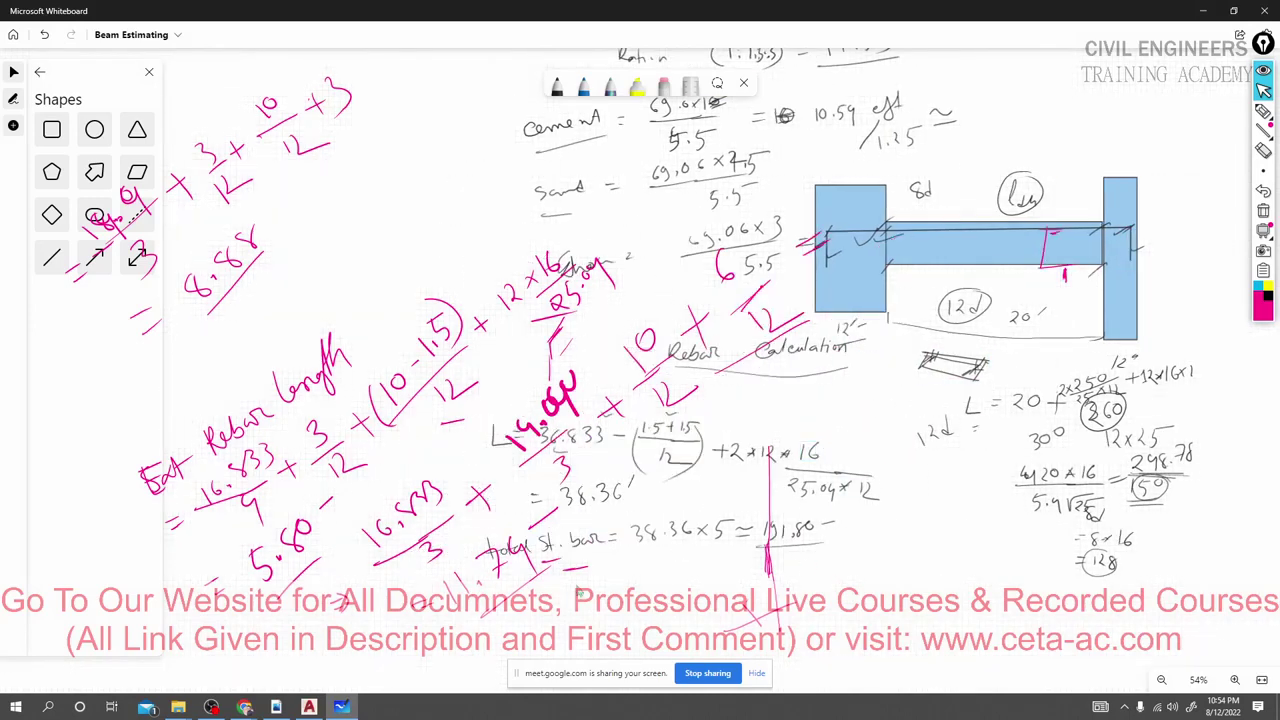
ctrl+scroll(633, 576, up, 3)
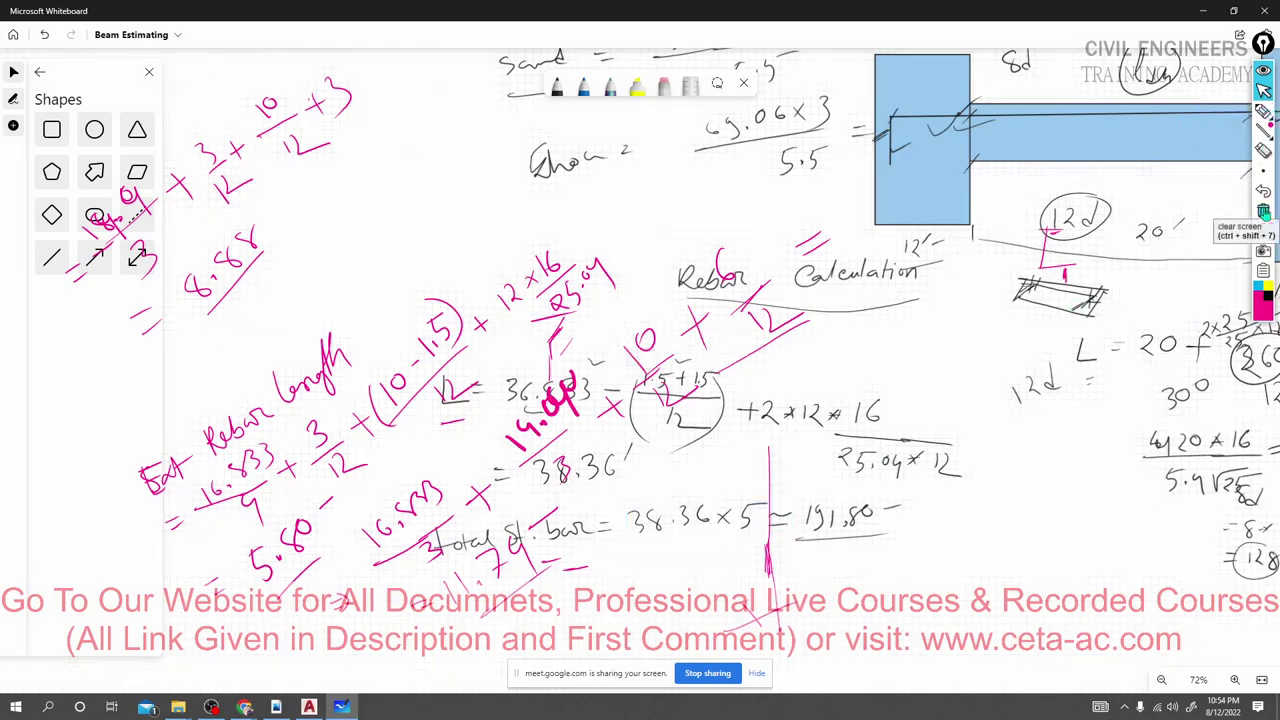
click(1263, 211)
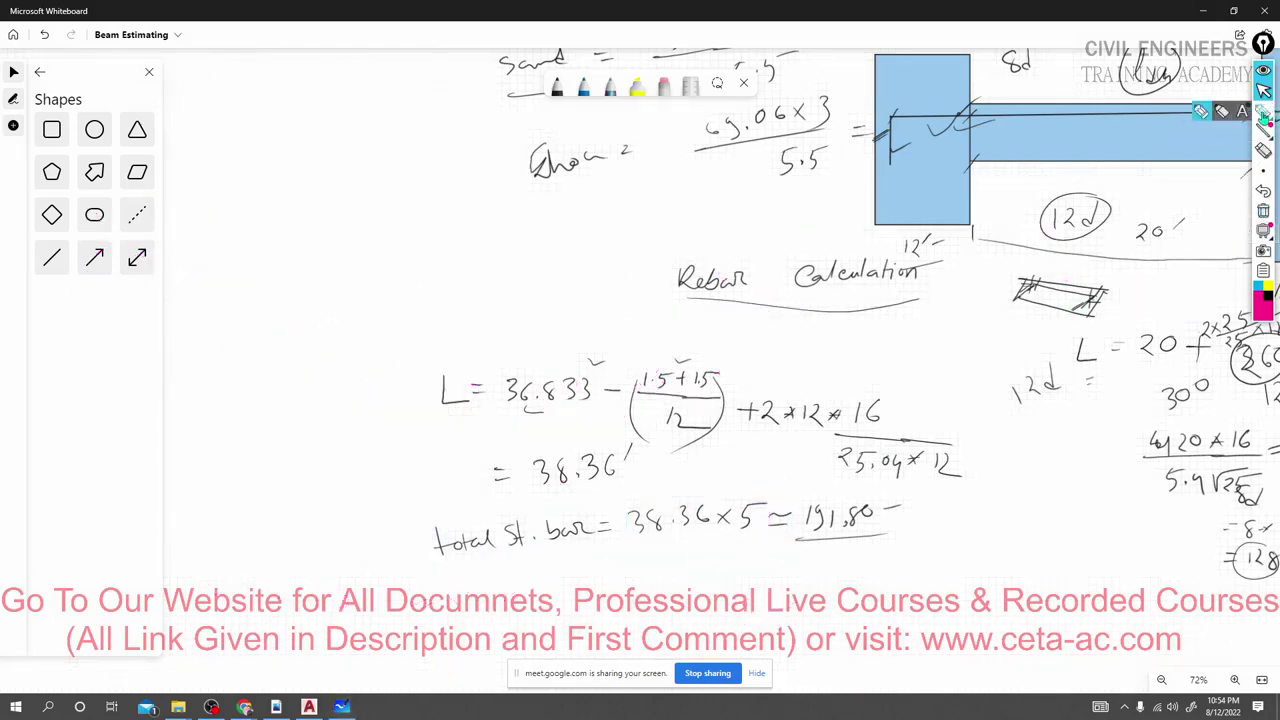
Underline the 191.80 straight-bar total in pink.
click(1263, 116)
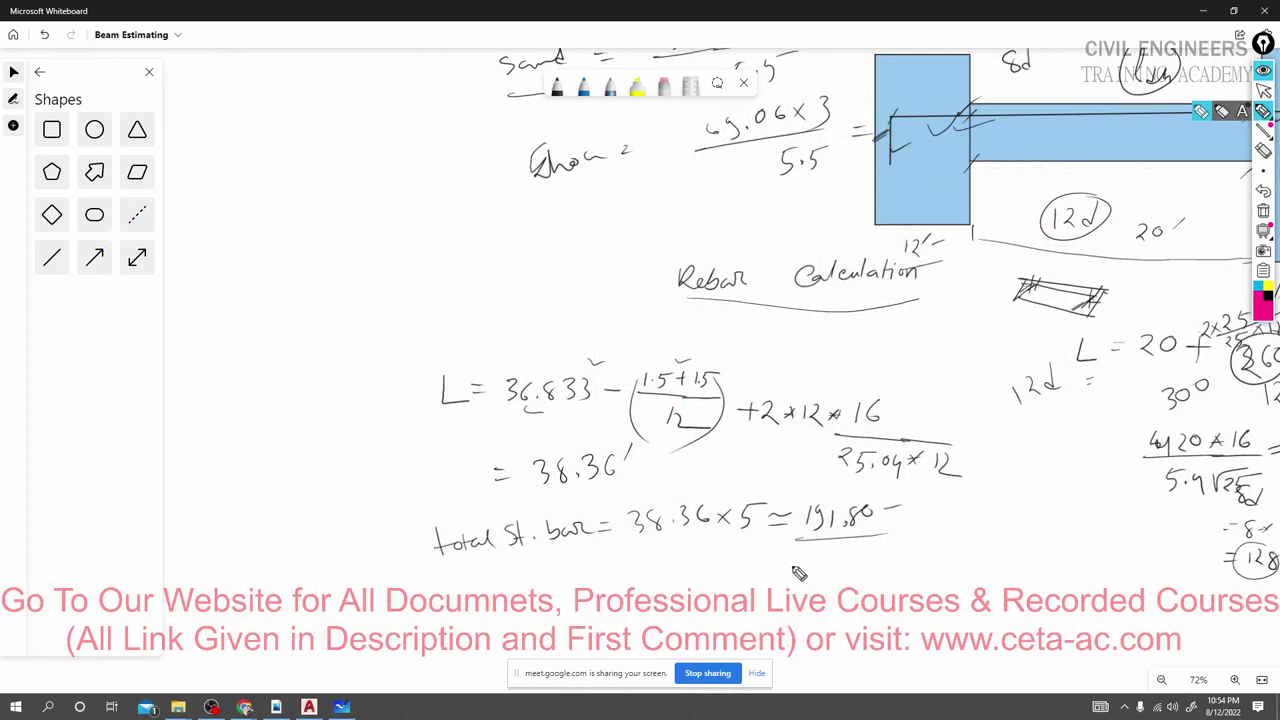
drag(806, 549, 915, 518)
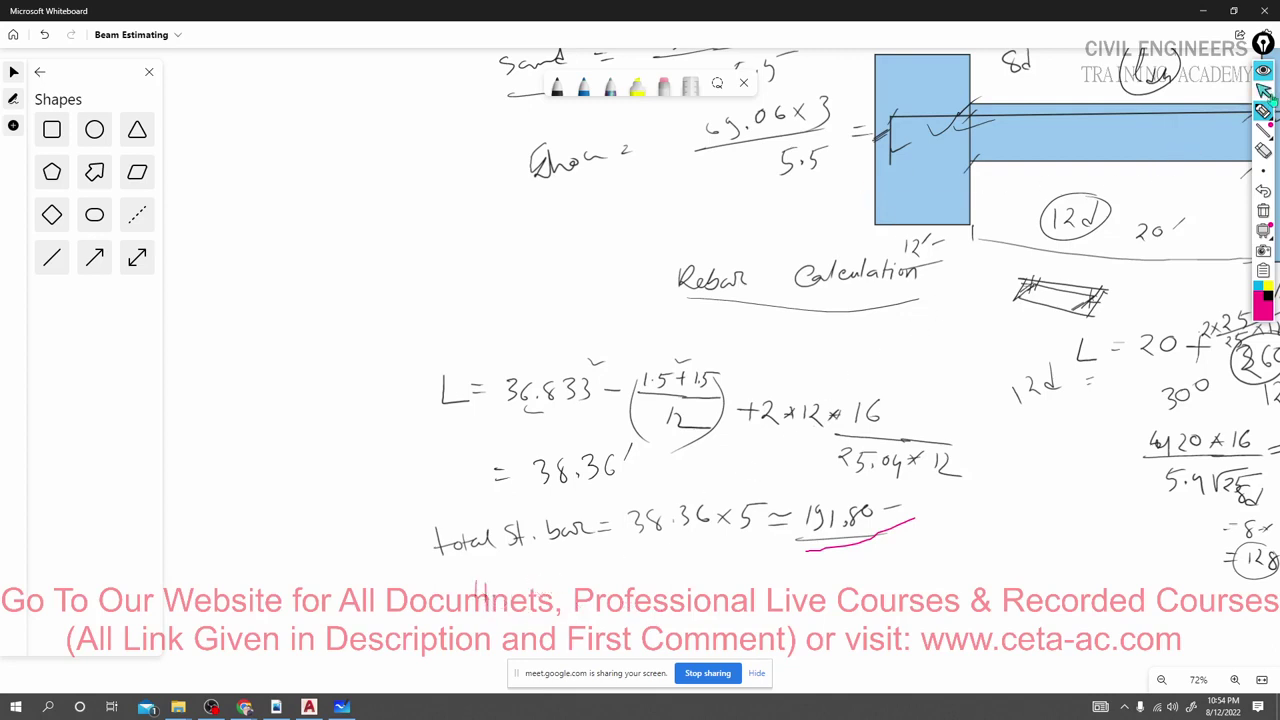
click(1263, 90)
In black ink, write Ext = 24.42' and total = 216.22', underlining the total.
click(557, 86)
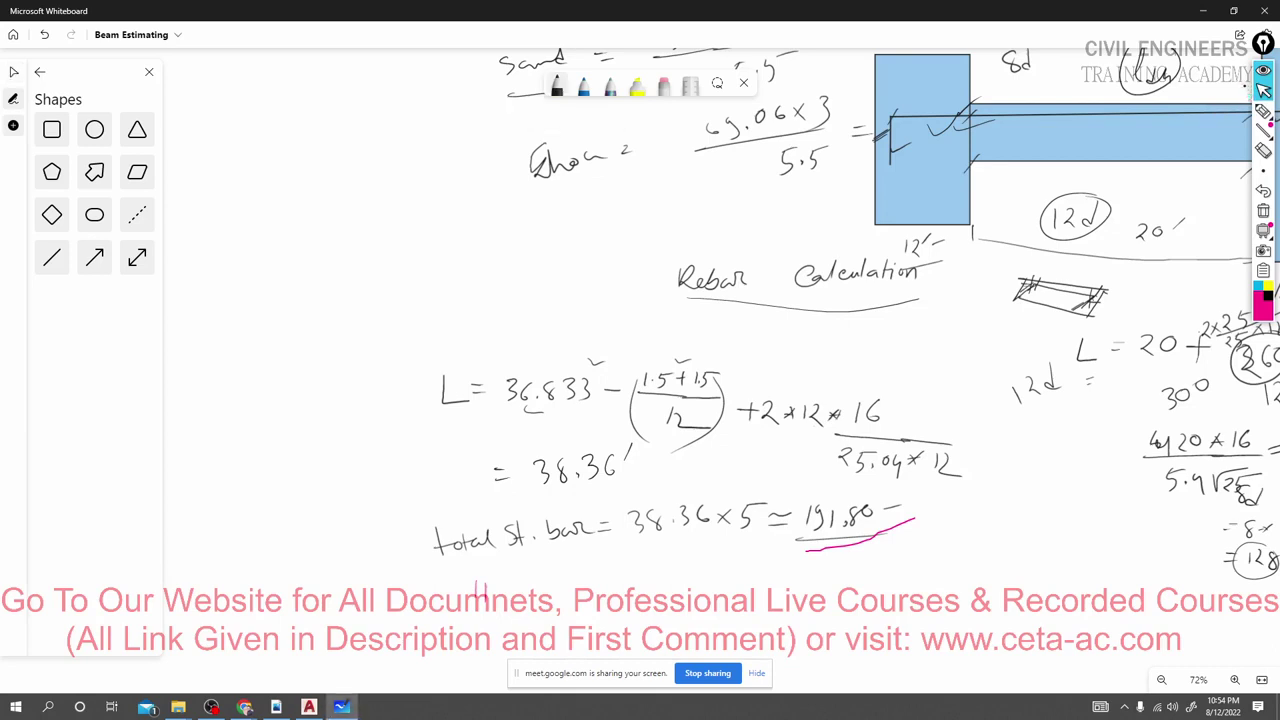
mouse_move(523, 580)
mouse_down()
mouse_move(514, 603)
mouse_move(534, 606)
mouse_up()
mouse_move(536, 582)
mouse_down()
mouse_move(543, 598)
mouse_move(576, 592)
mouse_up()
drag(643, 569, 652, 590)
drag(664, 566, 678, 580)
mouse_move(678, 568)
mouse_down()
mouse_move(679, 592)
mouse_move(747, 587)
mouse_move(754, 572)
mouse_up()
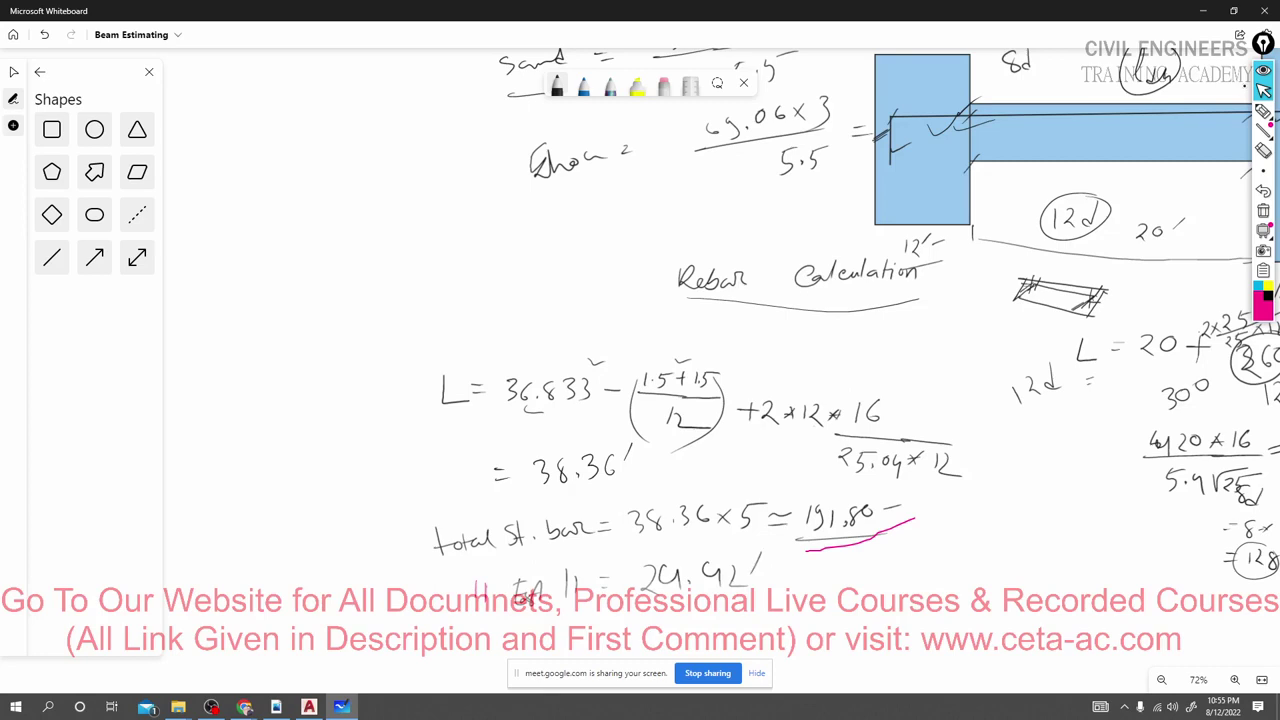
mouse_move(601, 620)
mouse_down()
mouse_move(600, 641)
mouse_move(658, 622)
mouse_move(686, 632)
mouse_up()
drag(670, 637, 688, 636)
mouse_move(717, 613)
mouse_down()
mouse_move(720, 645)
mouse_move(776, 630)
mouse_up()
mouse_move(784, 614)
mouse_down()
mouse_move(786, 630)
mouse_move(804, 631)
mouse_move(811, 615)
mouse_up()
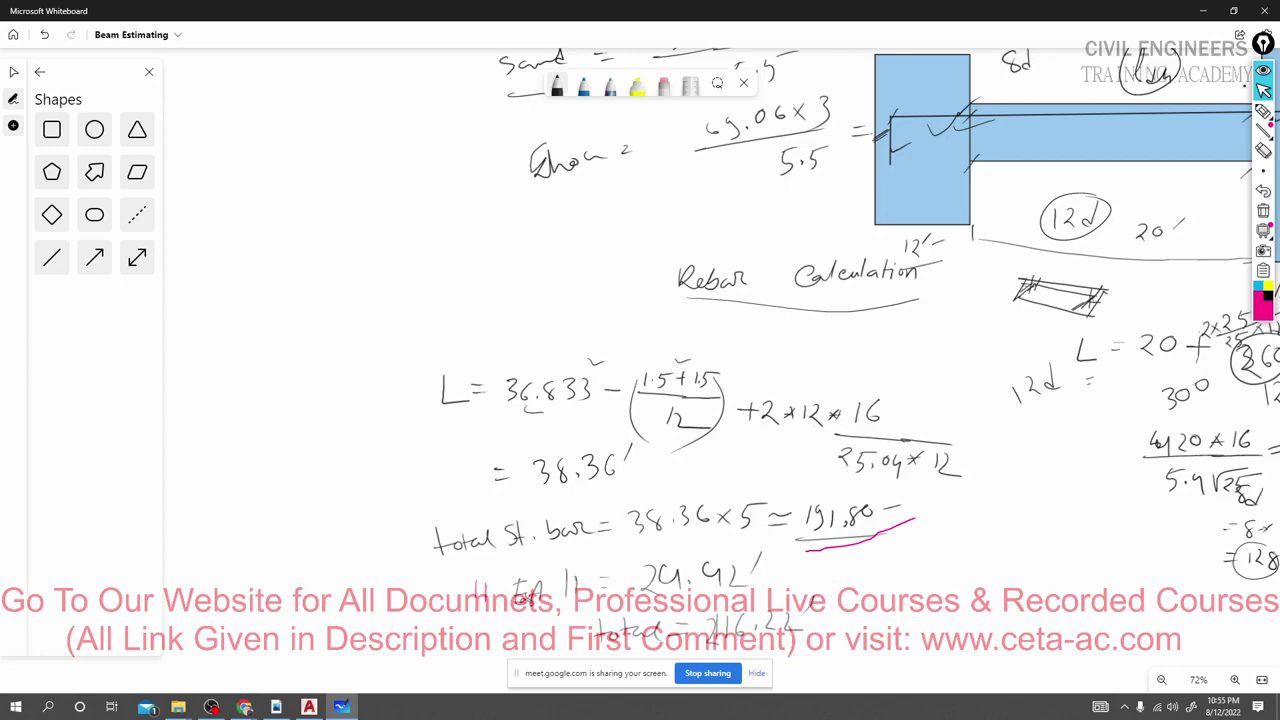
drag(716, 650, 800, 636)
Pan down to empty space and write 'total wt ⇒'.
ctrl+scroll(640, 380, down, 3)
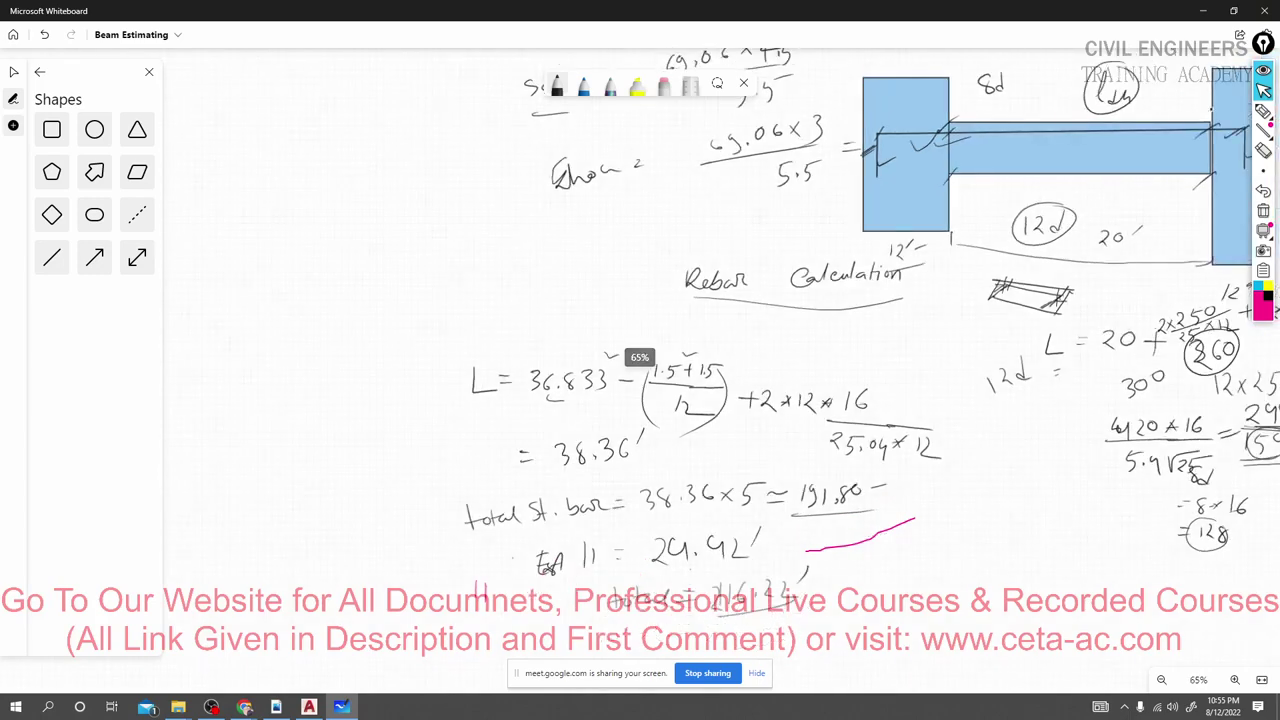
right_drag(925, 404, 886, 222)
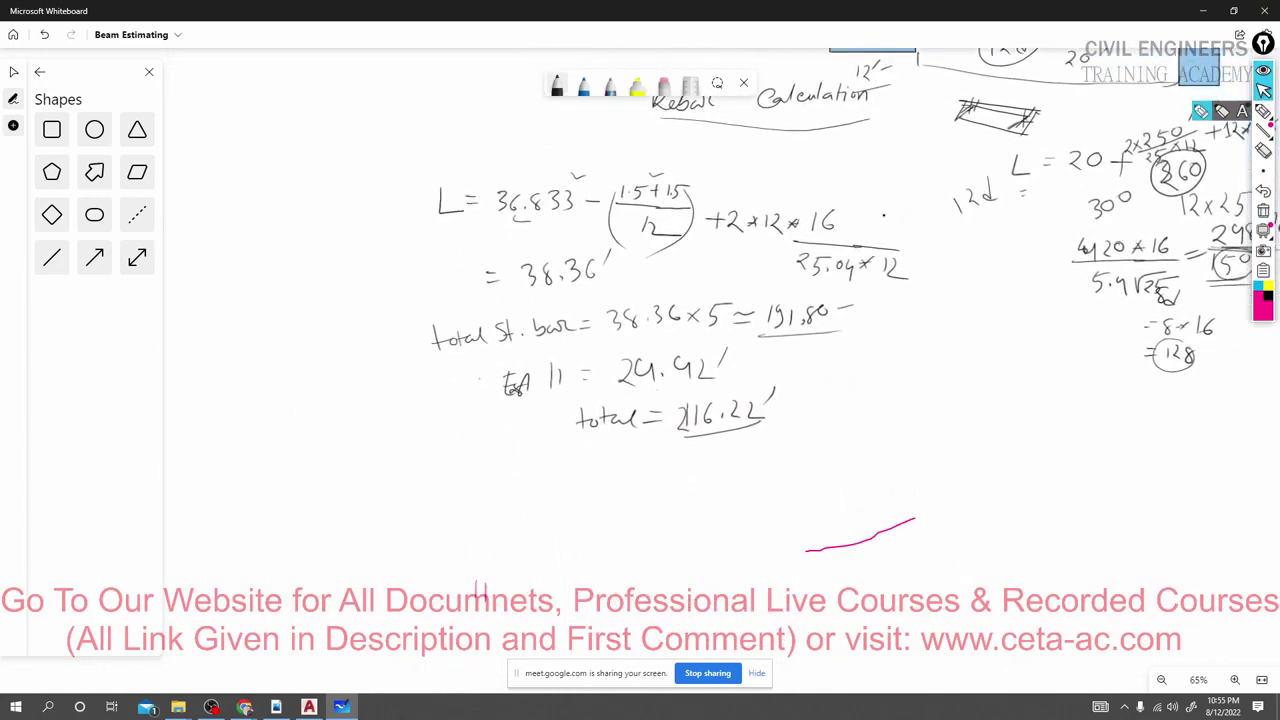
drag(590, 512, 590, 528)
drag(472, 520, 524, 533)
drag(514, 522, 541, 520)
mouse_move(406, 533)
mouse_down()
mouse_move(410, 560)
mouse_move(444, 554)
mouse_move(462, 528)
mouse_up()
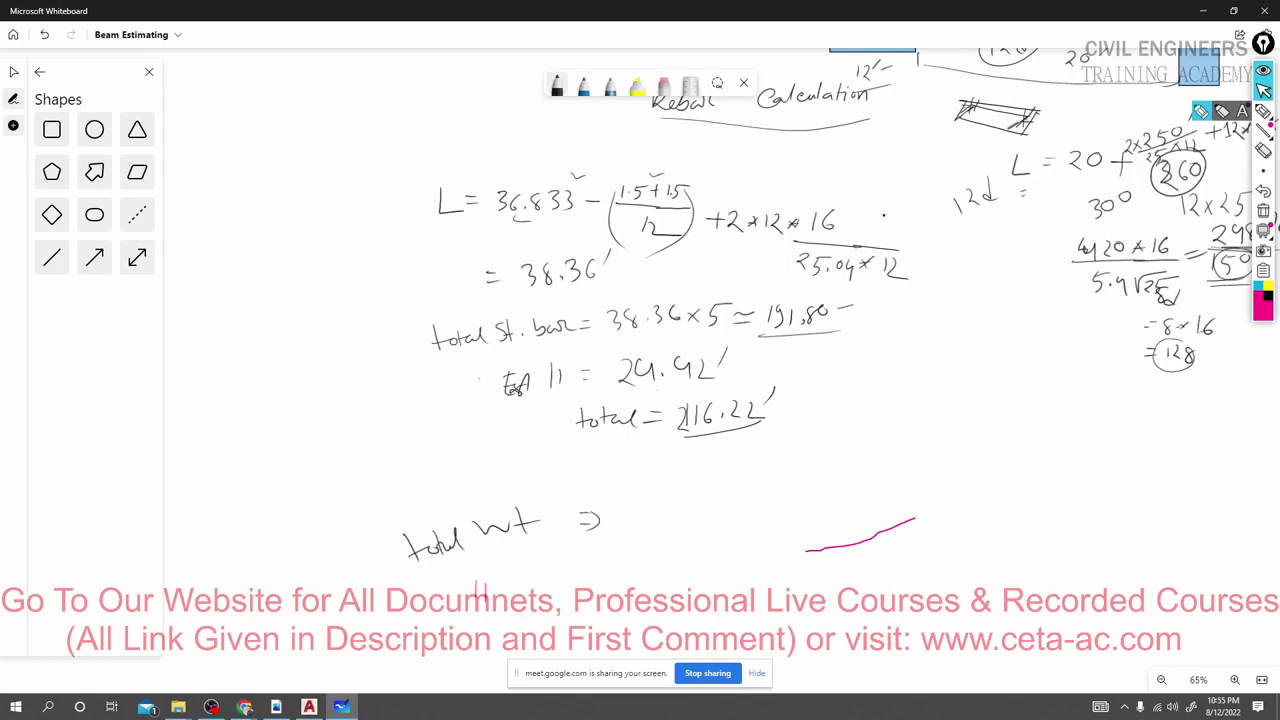
Write 16²/533 × 216.22 after the 'total wt ⇒' arrow.
drag(632, 517, 708, 512)
drag(664, 492, 662, 511)
mouse_move(681, 489)
mouse_down()
mouse_move(680, 508)
mouse_move(713, 474)
mouse_up()
drag(661, 531, 659, 560)
drag(661, 532, 702, 553)
mouse_move(729, 502)
mouse_down()
mouse_move(745, 519)
mouse_move(730, 524)
mouse_move(784, 515)
mouse_up()
drag(796, 485, 795, 511)
mouse_move(815, 512)
mouse_down()
mouse_move(833, 482)
mouse_move(838, 495)
mouse_move(906, 492)
mouse_up()
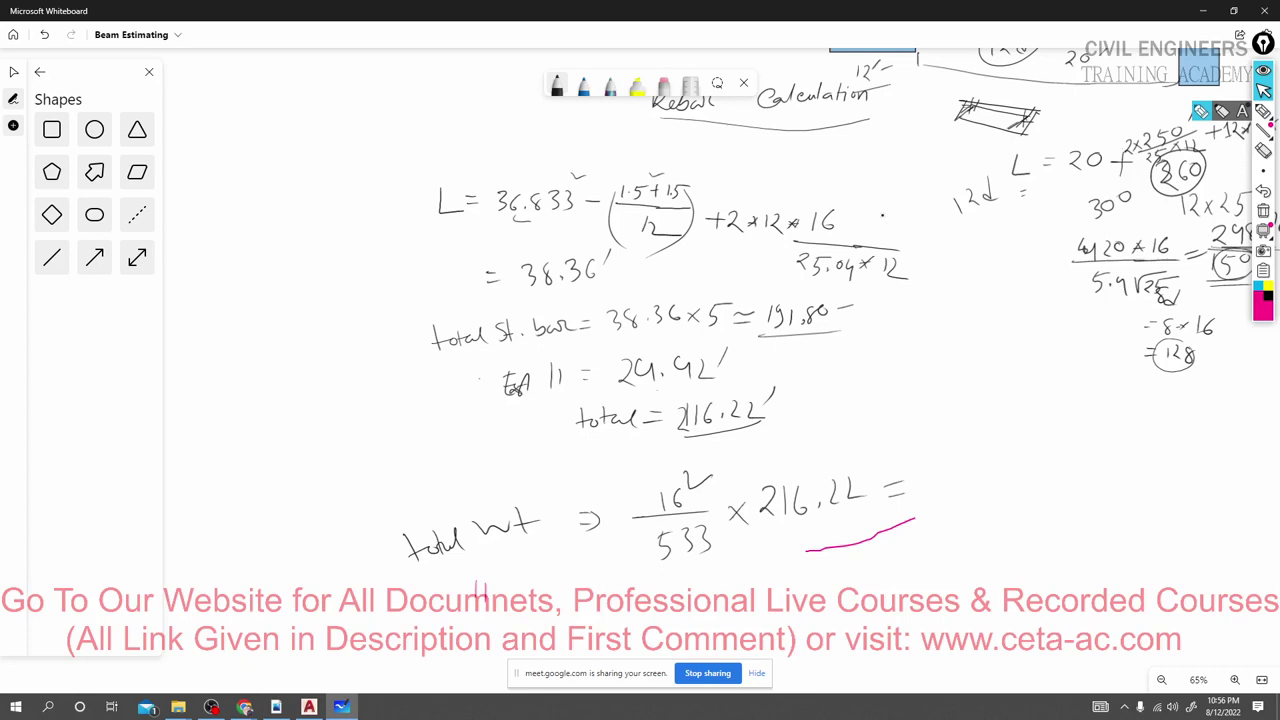
Write the result 103.89 kg and draw a box around it.
mouse_move(937, 472)
mouse_down()
mouse_move(940, 489)
mouse_move(956, 467)
mouse_move(971, 483)
mouse_move(1018, 472)
mouse_move(1032, 454)
mouse_move(1042, 476)
mouse_up()
mouse_move(1072, 434)
mouse_down()
mouse_move(1090, 461)
mouse_move(1107, 443)
mouse_move(1096, 488)
mouse_up()
mouse_move(942, 518)
mouse_down()
mouse_move(1119, 493)
mouse_move(1140, 456)
mouse_move(1131, 442)
mouse_move(947, 441)
mouse_move(944, 520)
mouse_up()
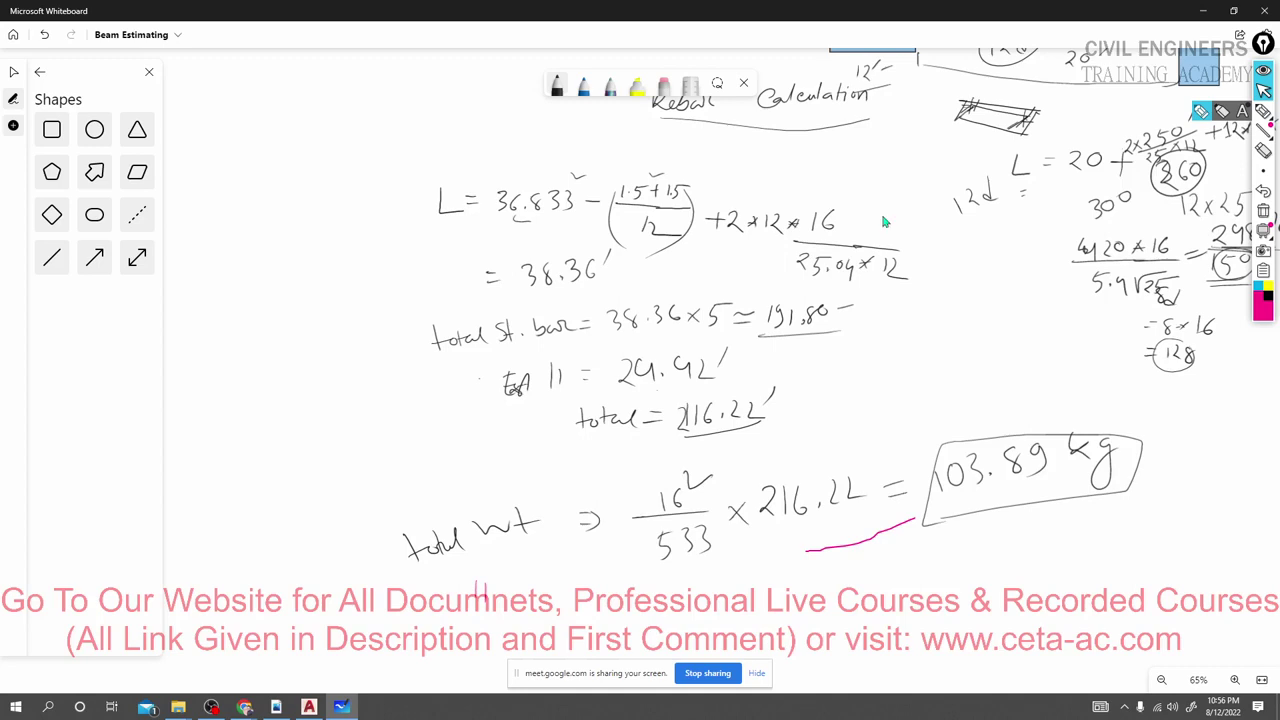
Review the beam sketch and full weight calculation on the board, then bring up C-VIII.pdf in Acrobat.
ctrl+scroll(816, 410, down, 1)
scroll(814, 406, up, 3)
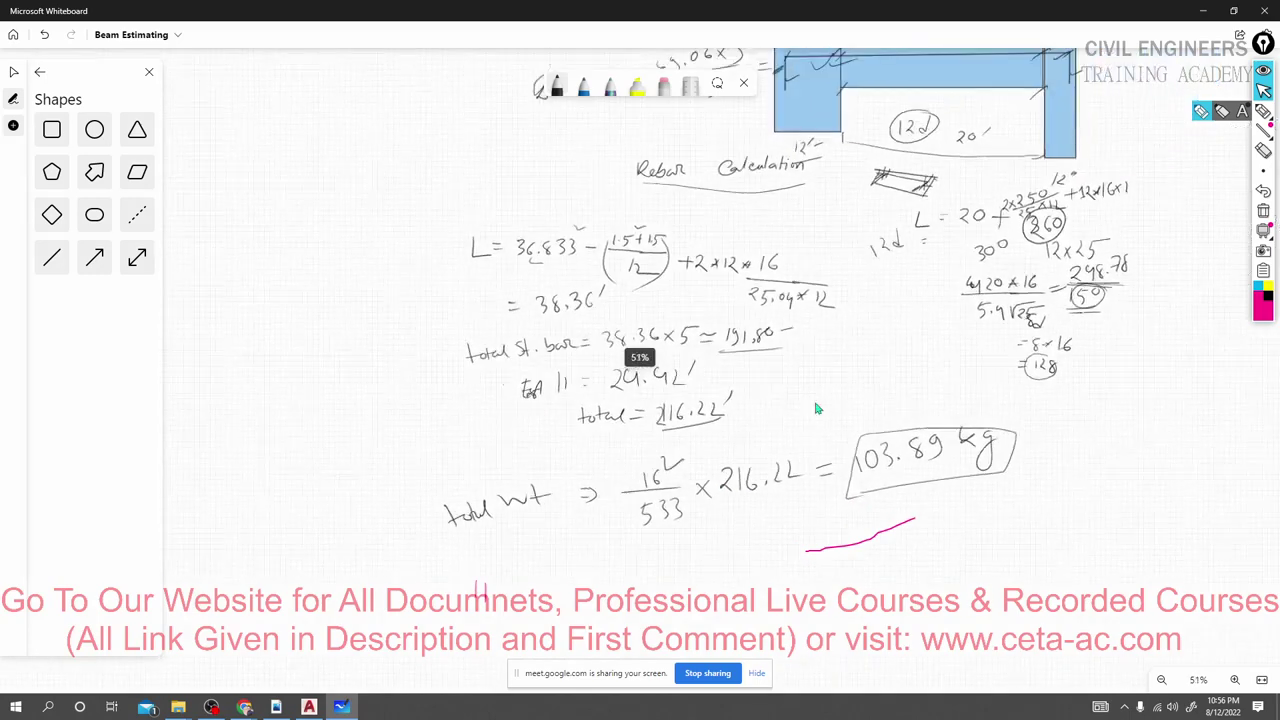
ctrl+scroll(763, 397, down, 1)
scroll(745, 440, up, 2)
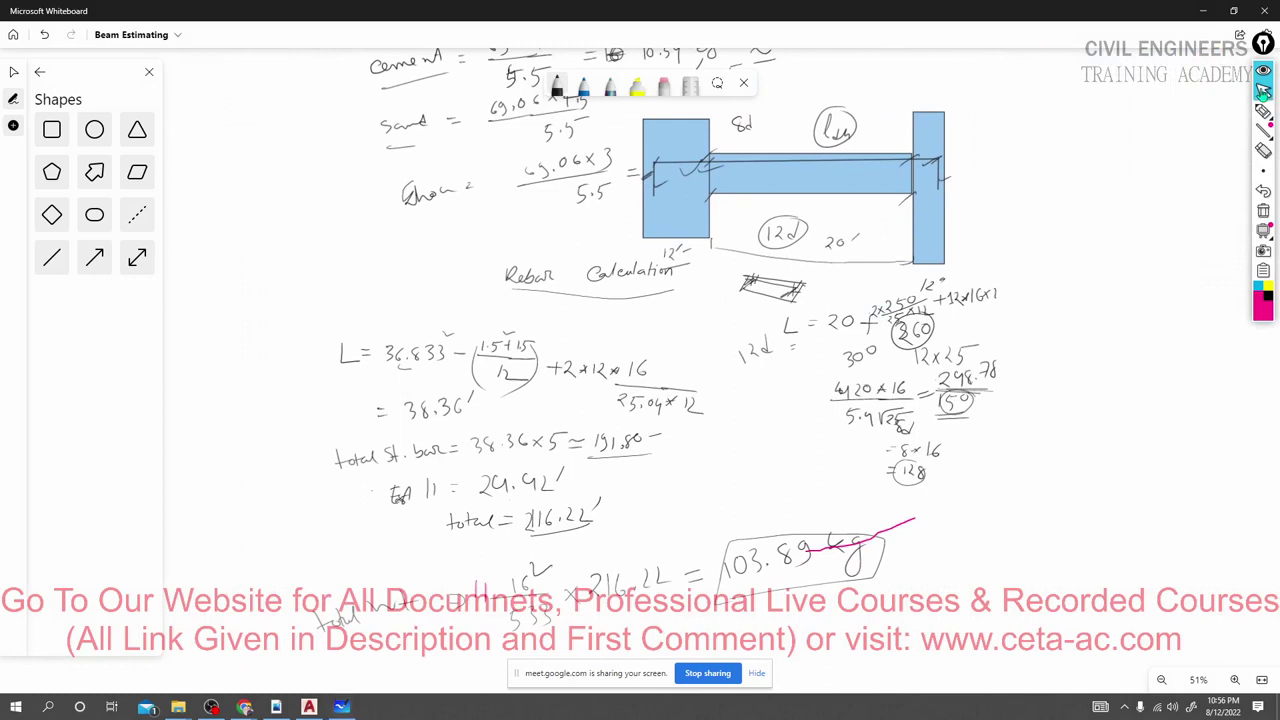
scroll(724, 460, down, 1)
right_drag(729, 444, 738, 395)
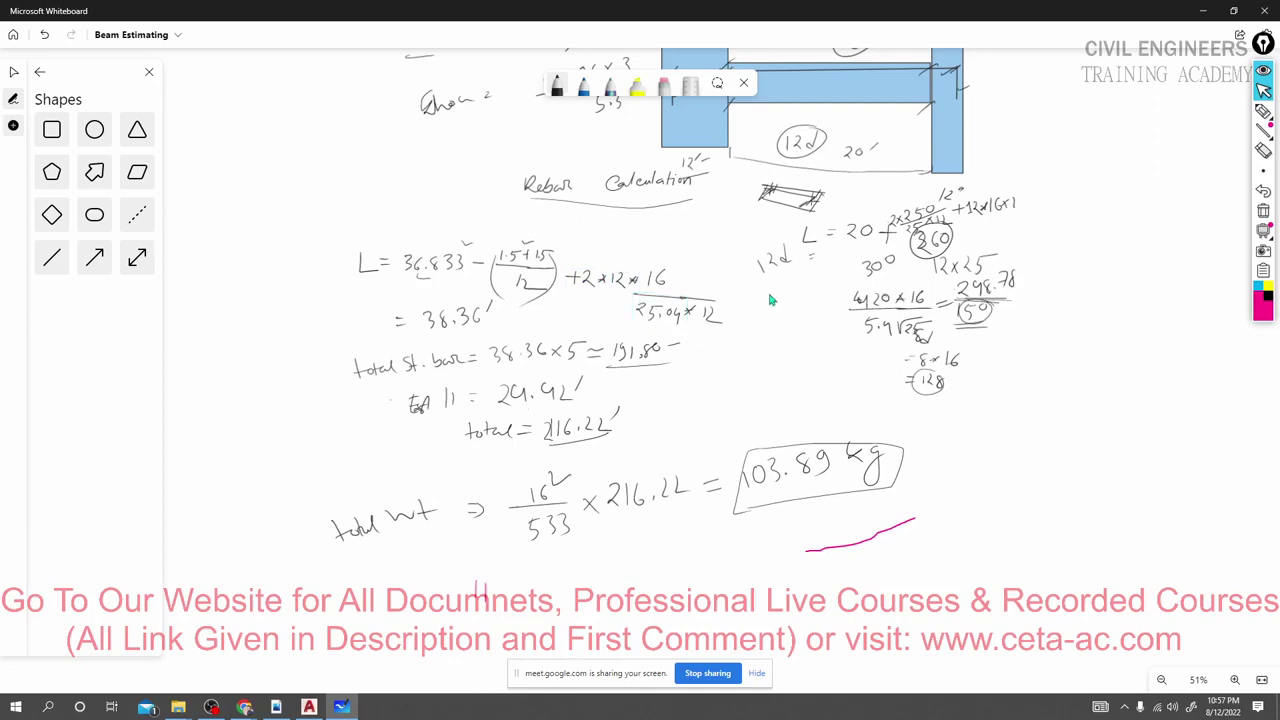
click(285, 707)
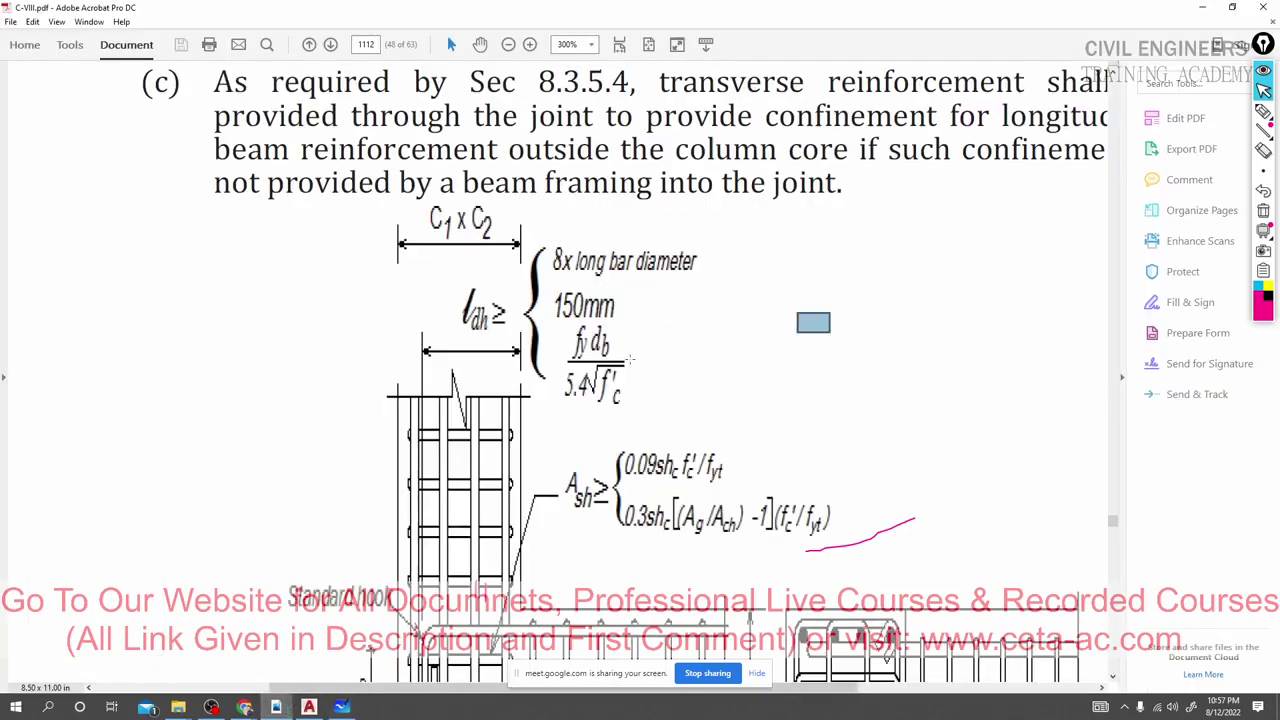
Return to AutoCAD and bring the FB1 beam section drawings into view.
click(309, 707)
scroll(337, 420, down, 6)
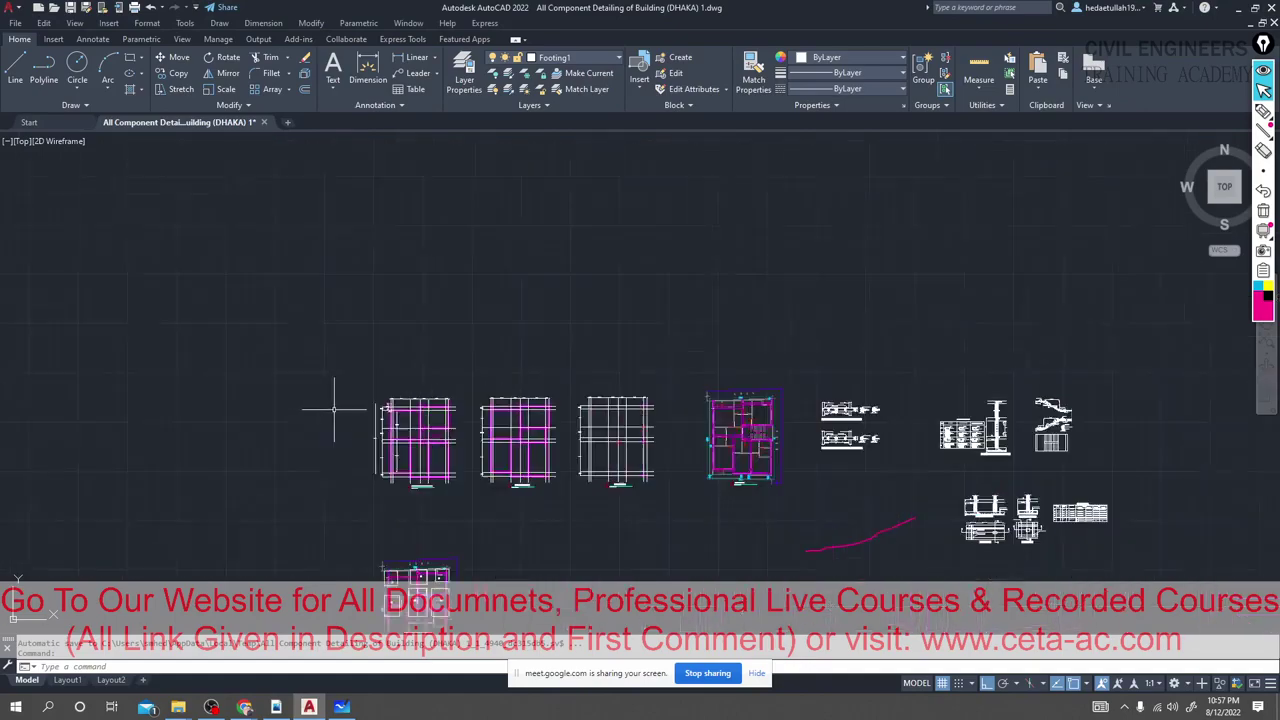
scroll(480, 430, up, 10)
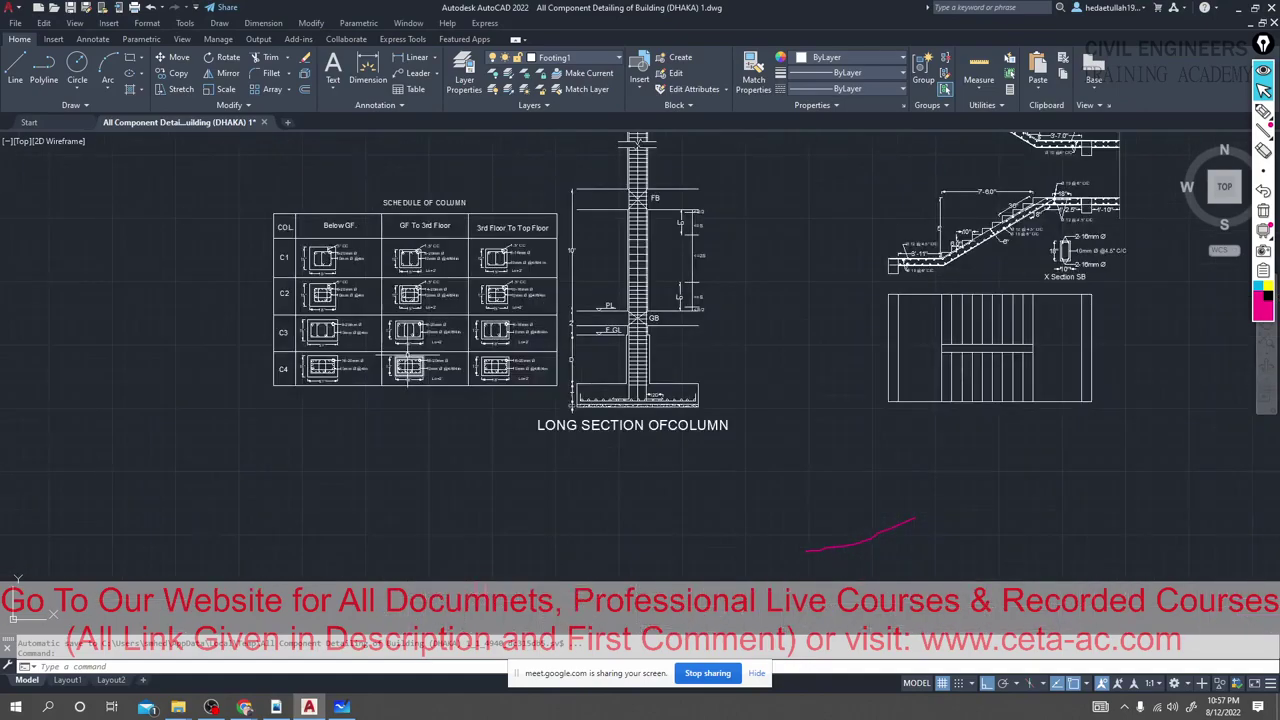
click(310, 412)
click(304, 420)
middle_drag(349, 423, 666, 352)
scroll(989, 533, down, 3)
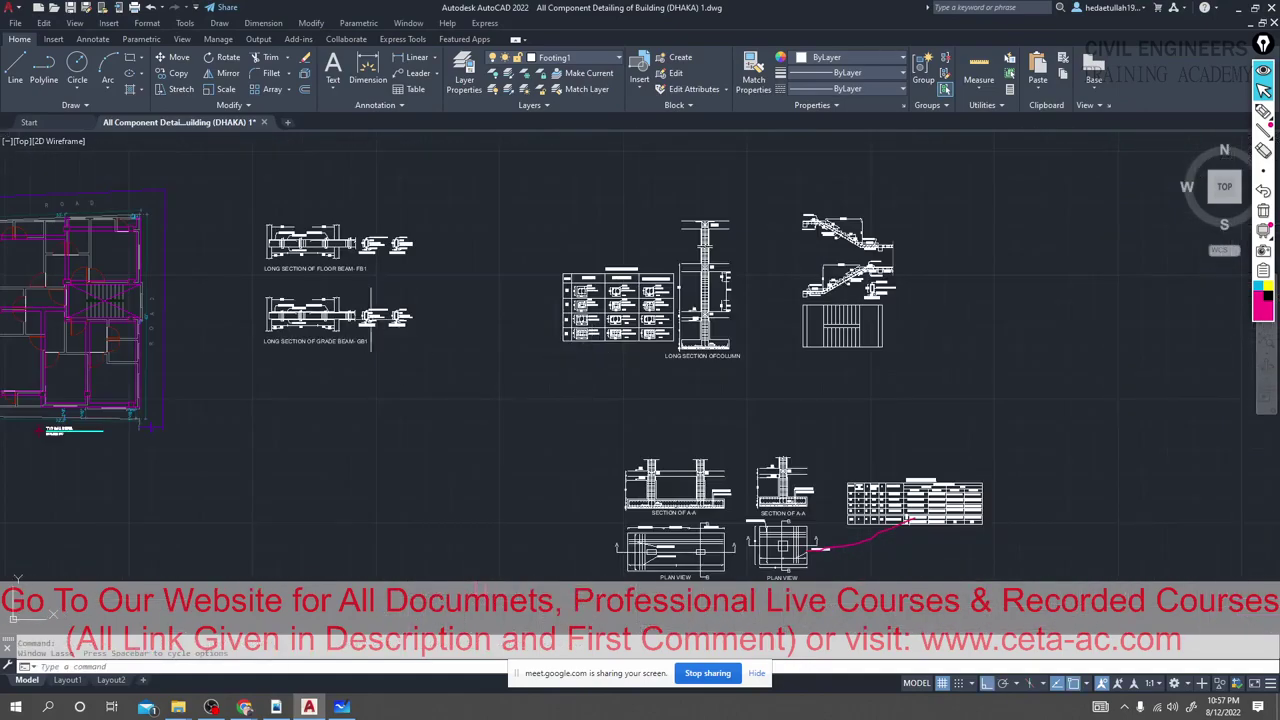
scroll(400, 235, up, 10)
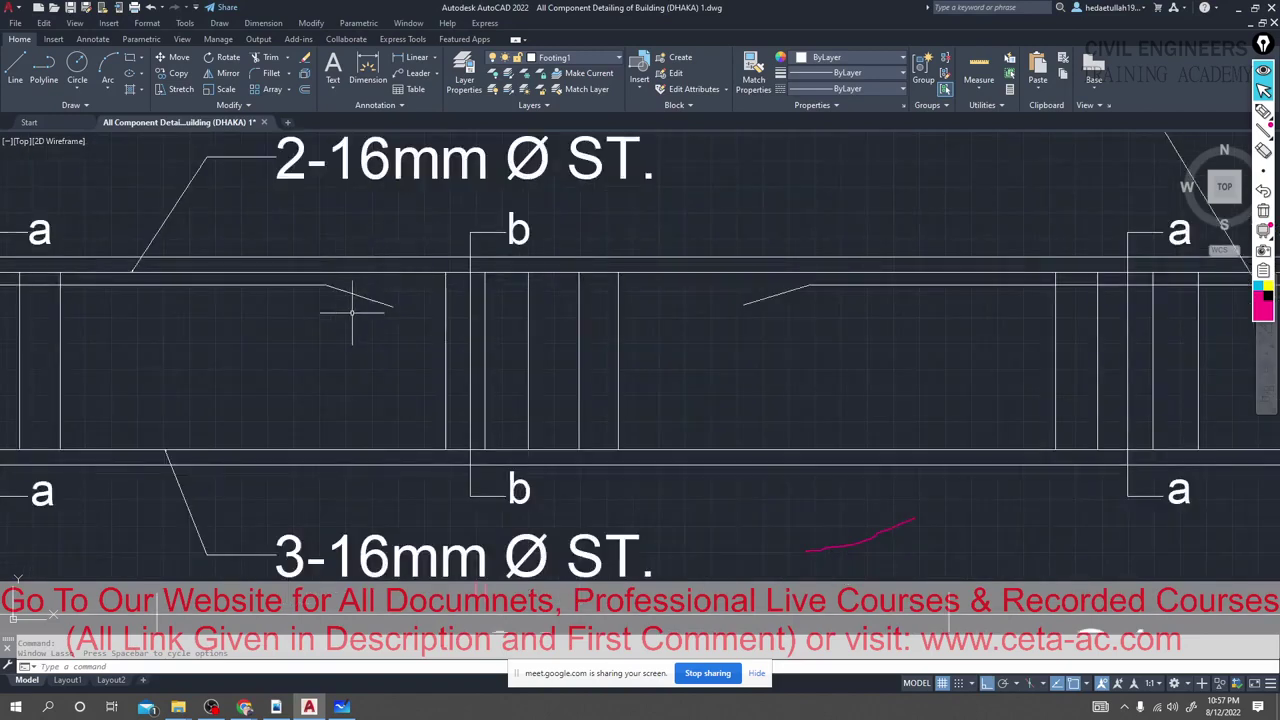
Select the FB1 top straight bar and inspect its full length, then clear the selection.
click(354, 295)
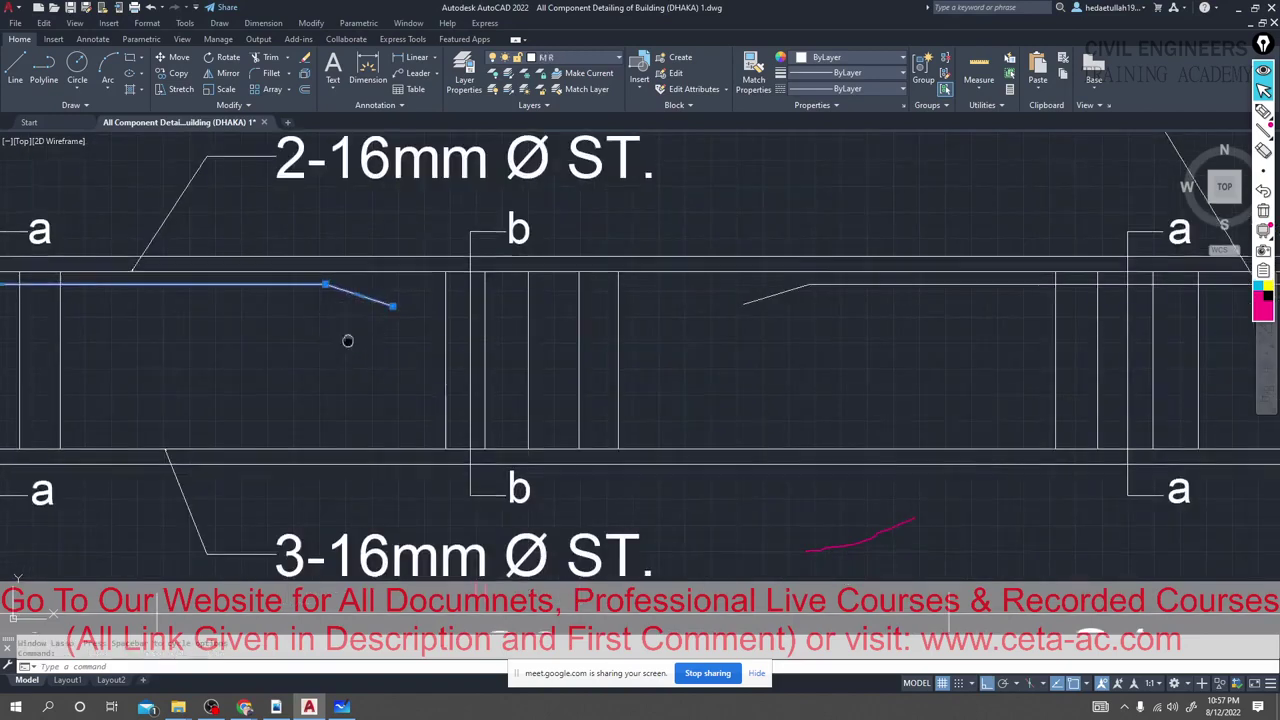
mouse_move(348, 340)
middle_down()
mouse_move(551, 329)
mouse_move(674, 300)
middle_up()
scroll(676, 298, down, 2)
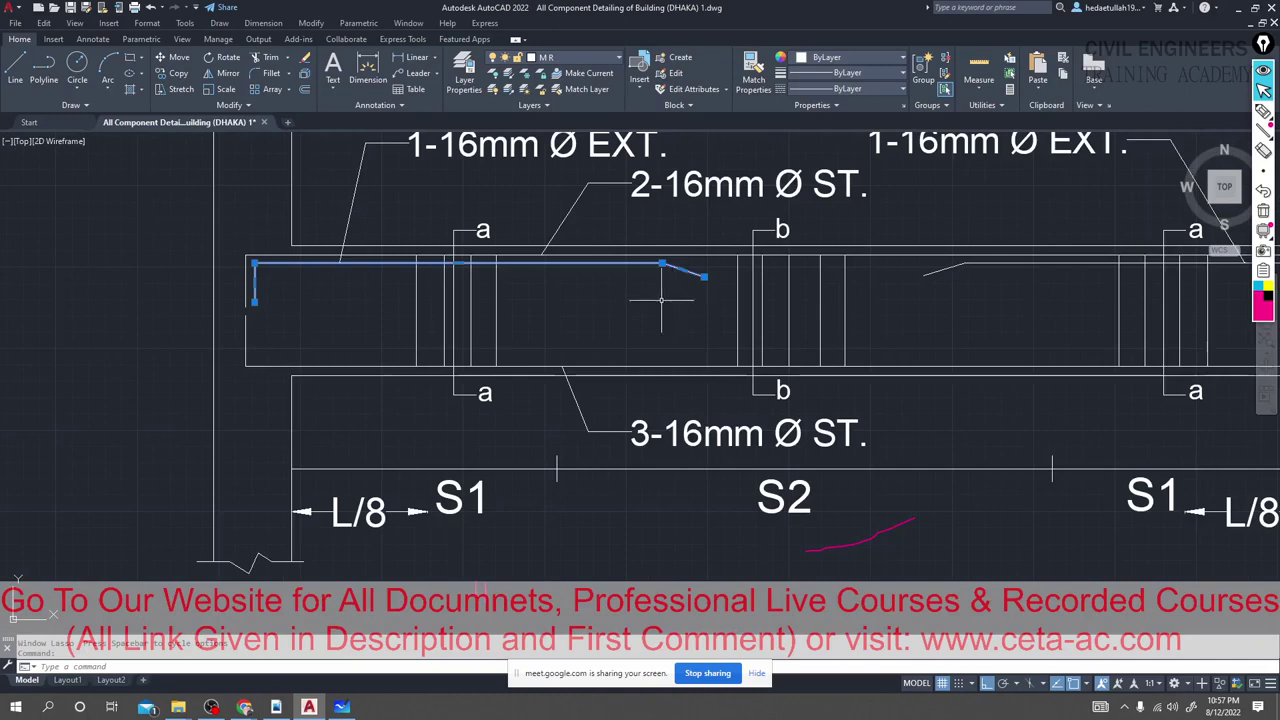
scroll(660, 291, up, 1)
scroll(672, 258, down, 1)
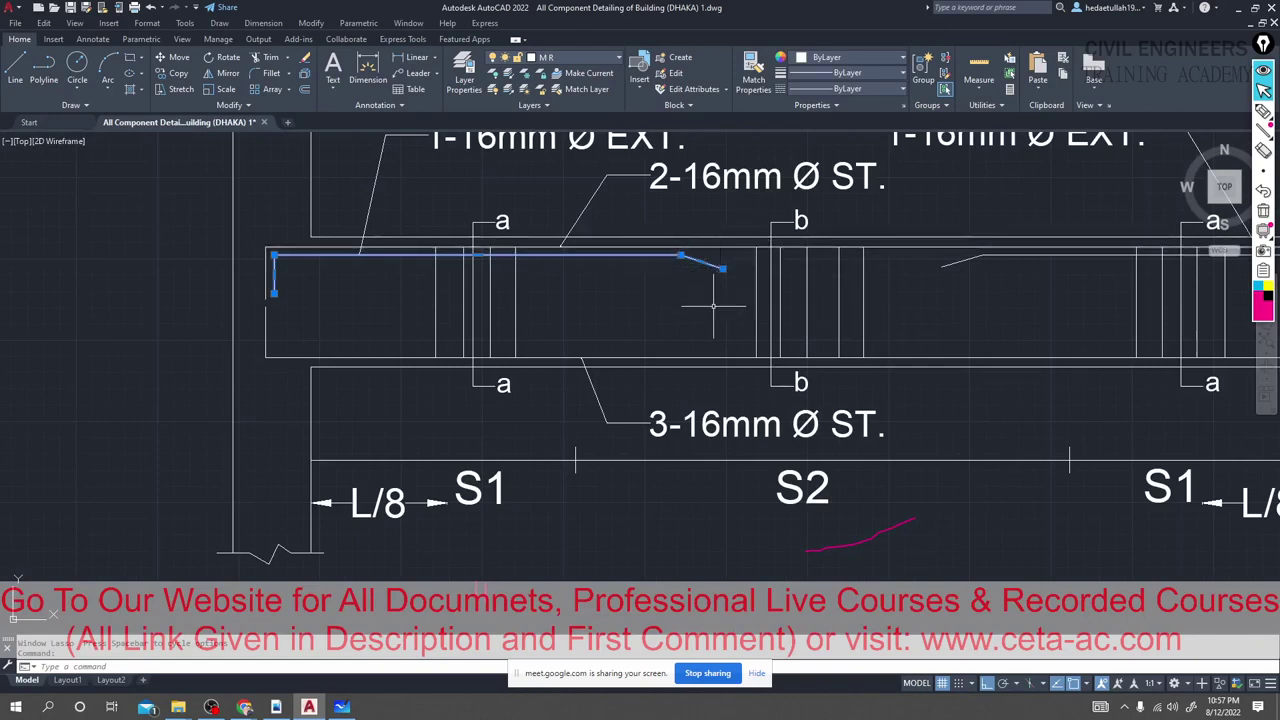
key(Escape)
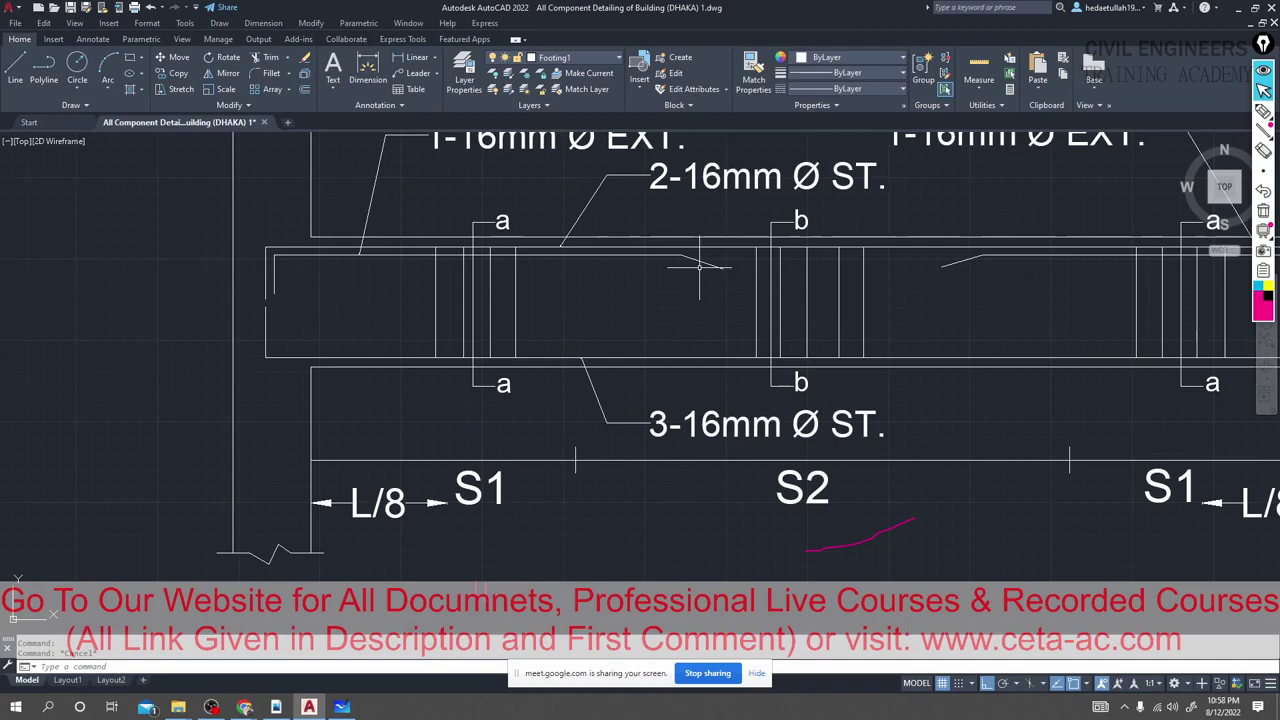
Frame the entire FB1 long section alongside cross sections a-a and b-b.
middle_drag(677, 281, 582, 291)
scroll(515, 292, down, 4)
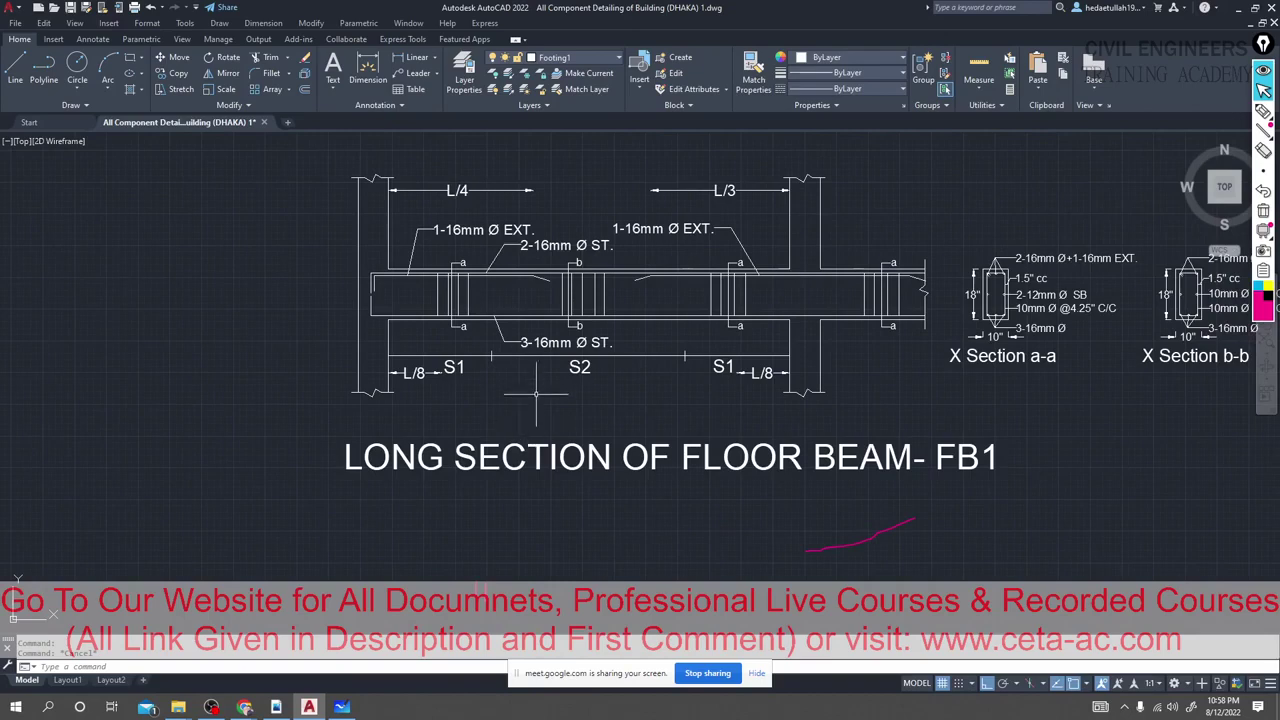
scroll(540, 312, up, 4)
scroll(537, 308, down, 4)
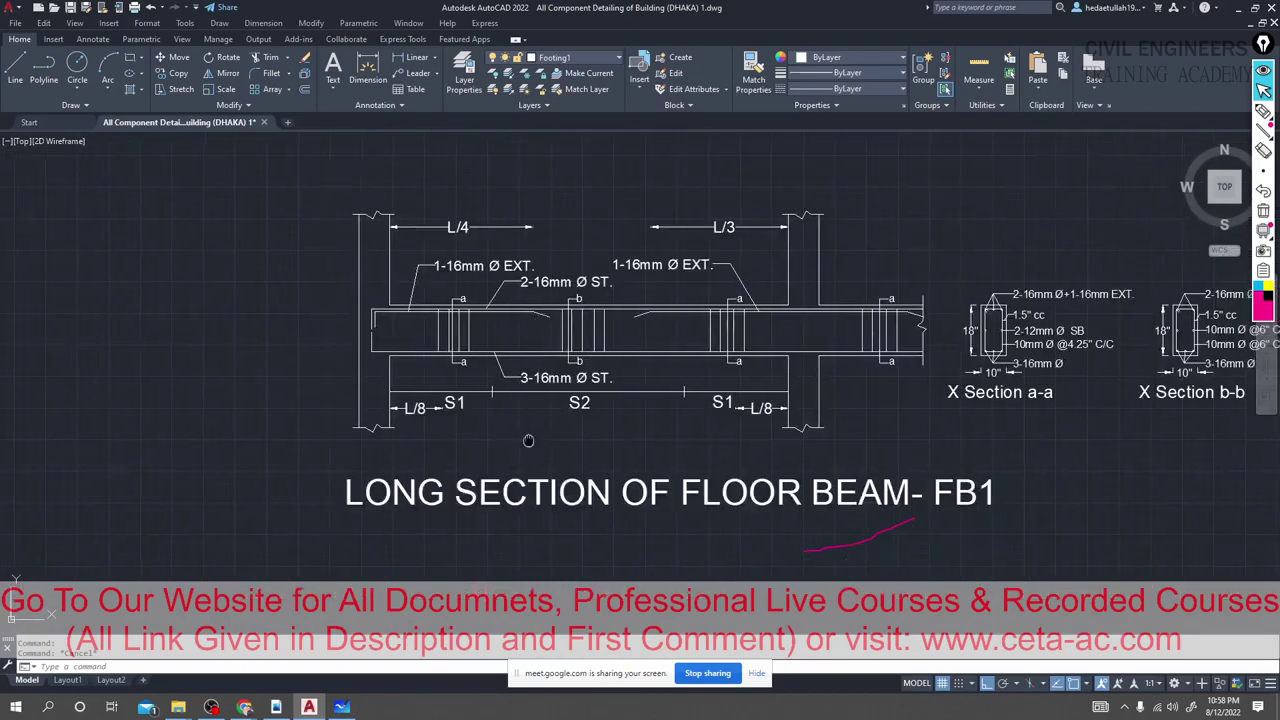